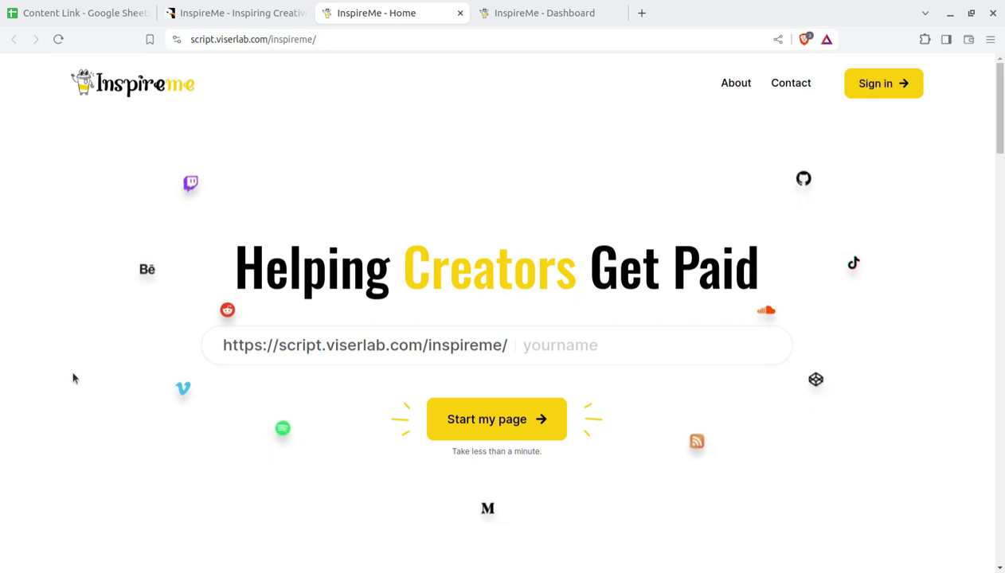
Step: Examine the homepage's main banner and the "All the features on your hand" section
scroll(75, 397, down, 2)
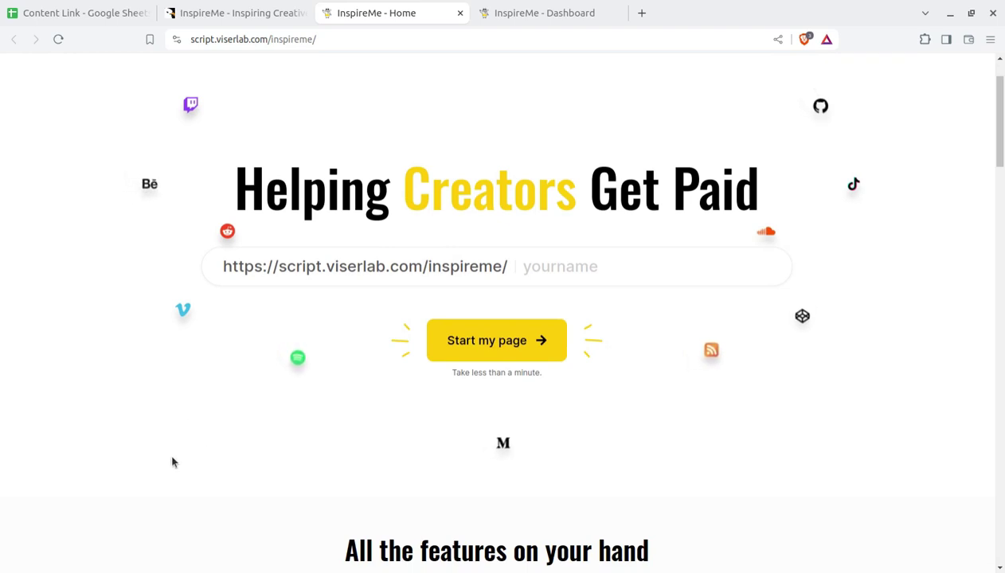
scroll(179, 461, up, 1)
scroll(180, 461, up, 1)
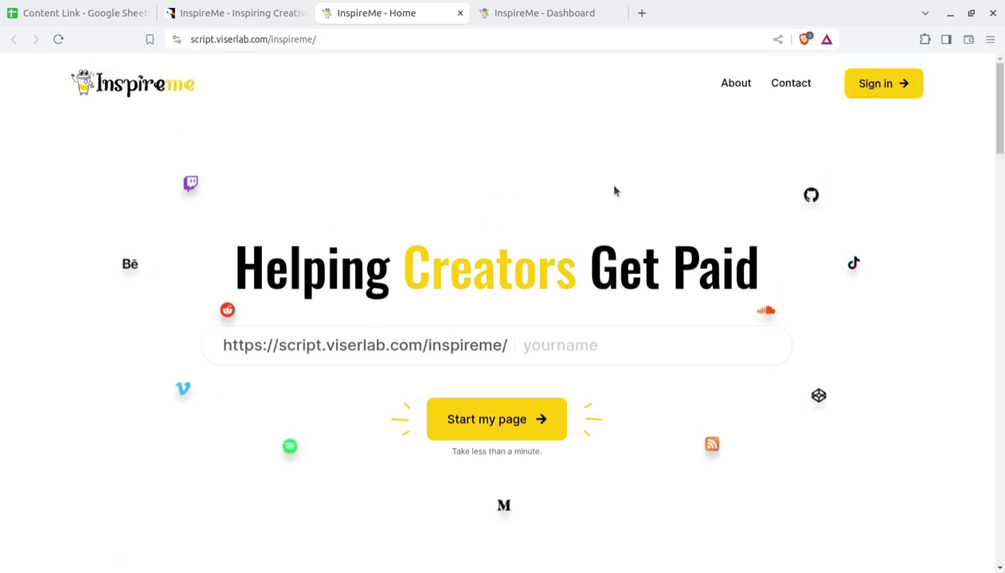
scroll(918, 384, down, 10)
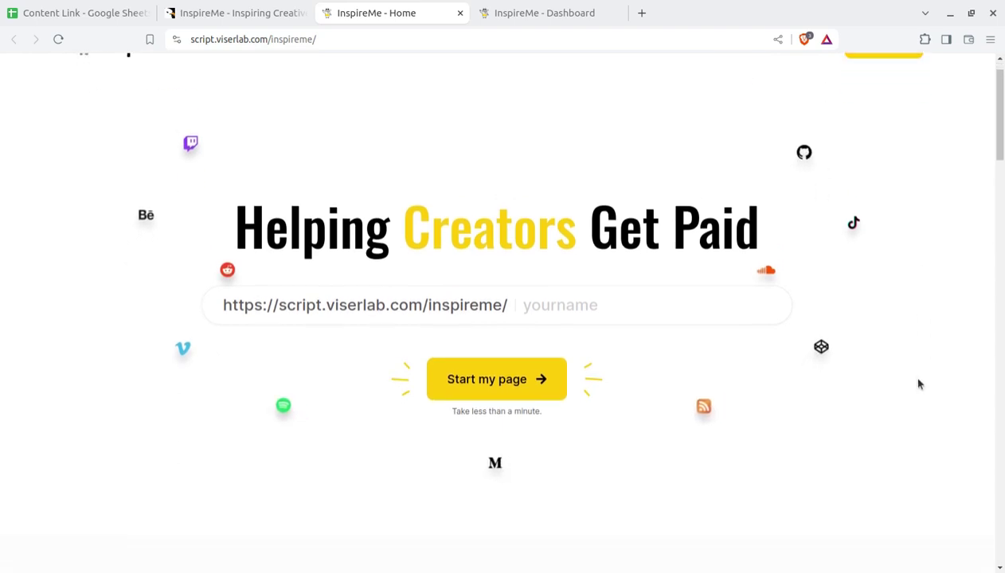
scroll(919, 384, down, 1)
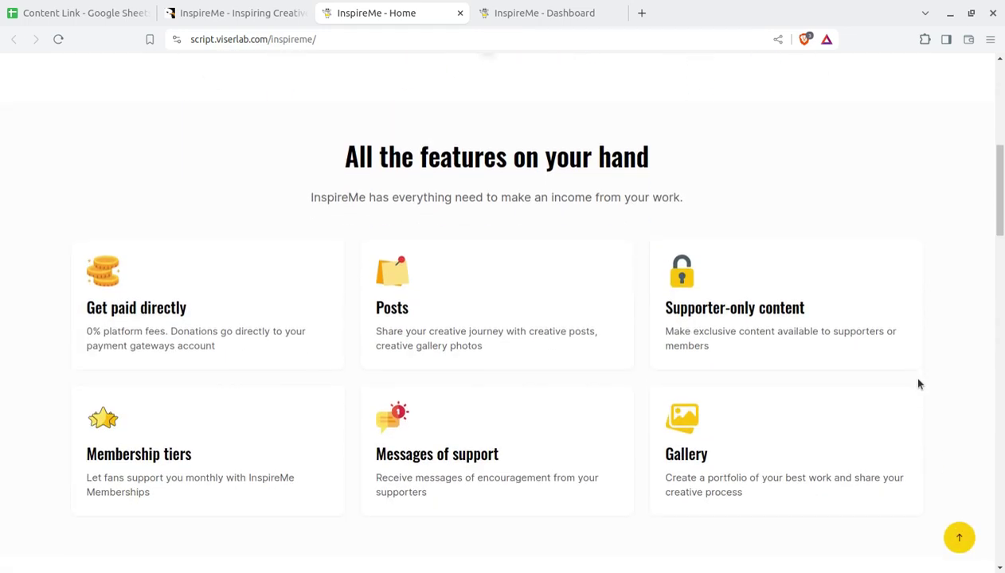
scroll(915, 381, up, 10)
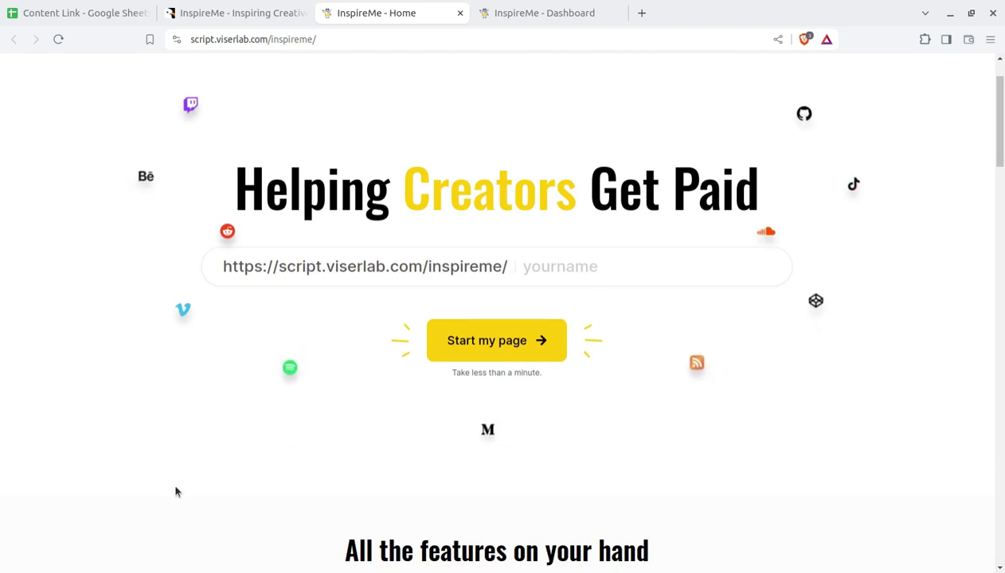
Step: Review the homepage's feature cards and its Support, Crowdfunding, Subscription and "Designed for creators" sections, ending back at the main banner
scroll(124, 463, down, 3)
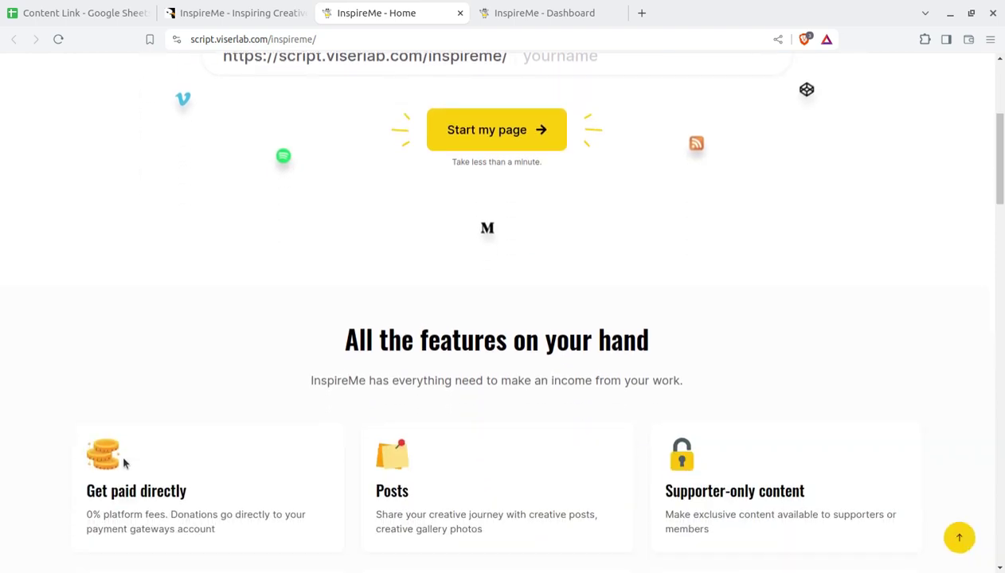
scroll(123, 464, down, 6)
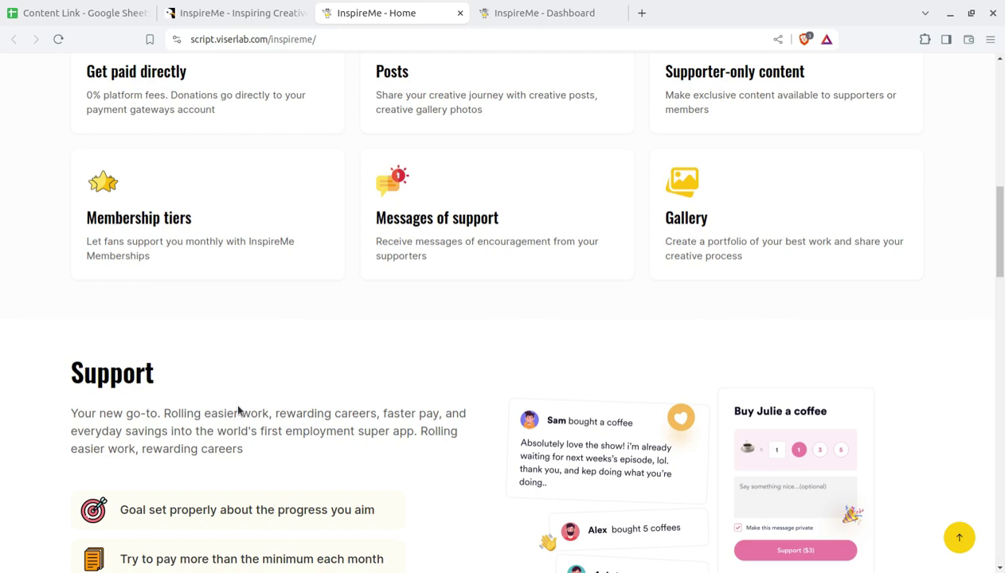
scroll(238, 409, down, 2)
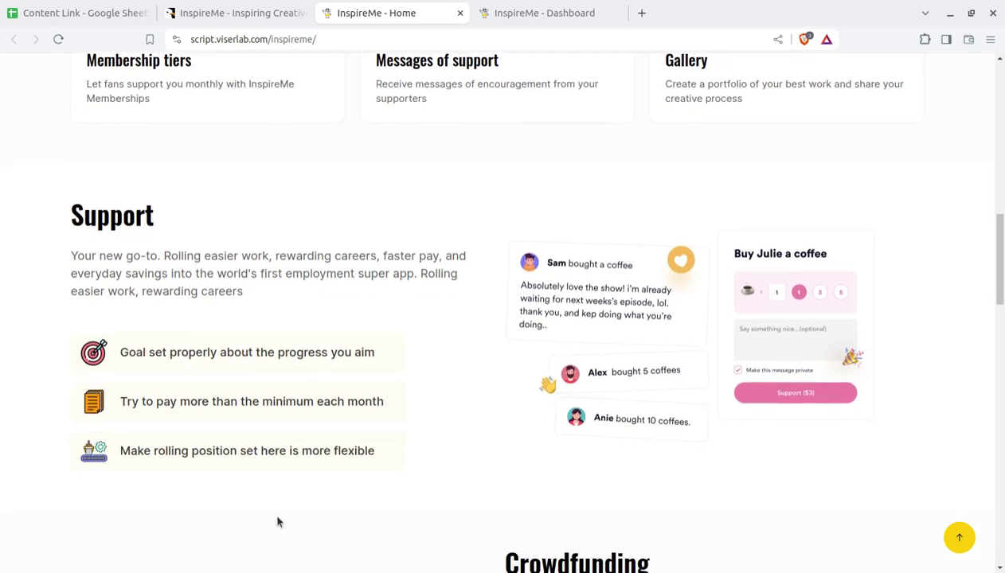
scroll(278, 521, down, 5)
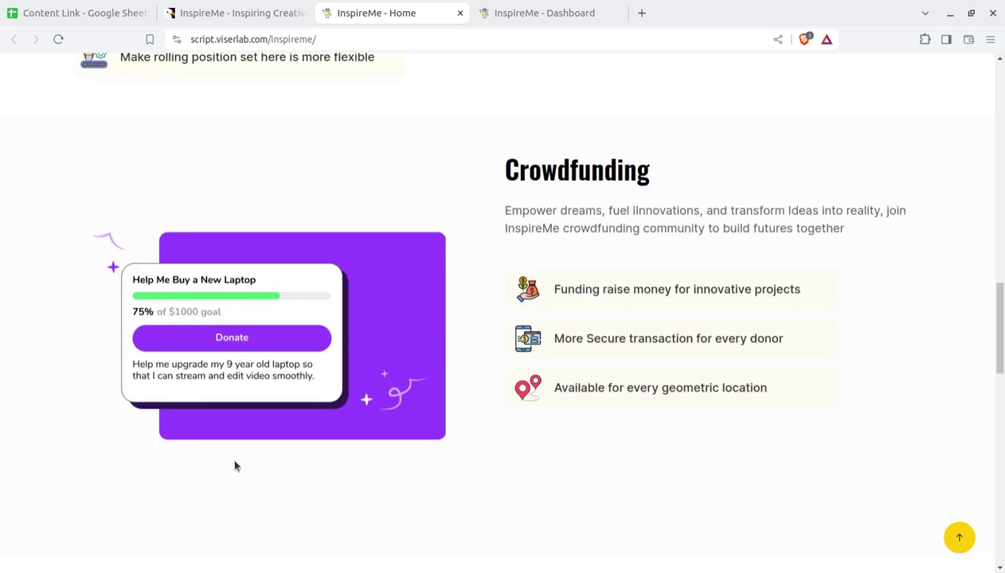
scroll(234, 467, down, 2)
scroll(310, 448, down, 2)
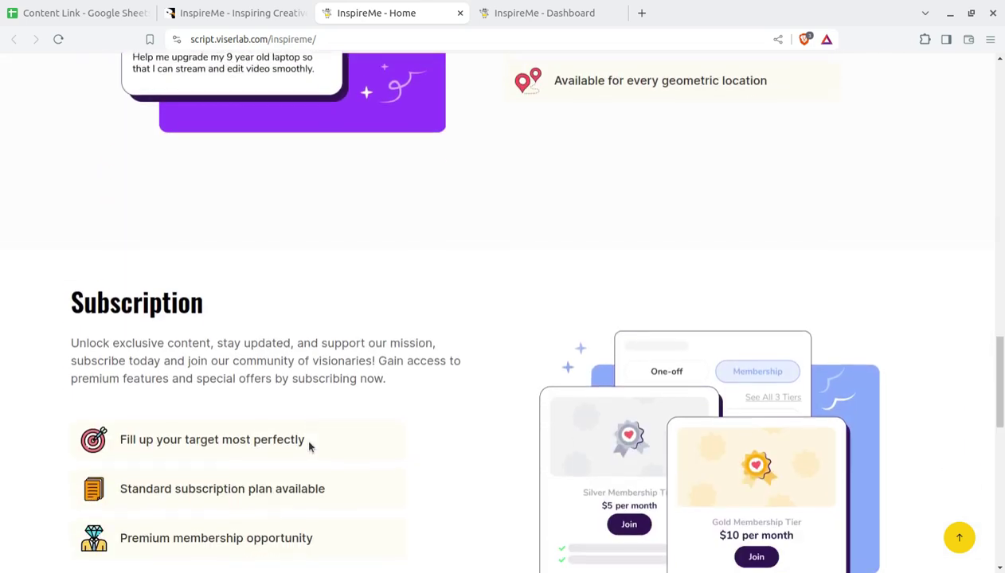
scroll(321, 472, down, 2)
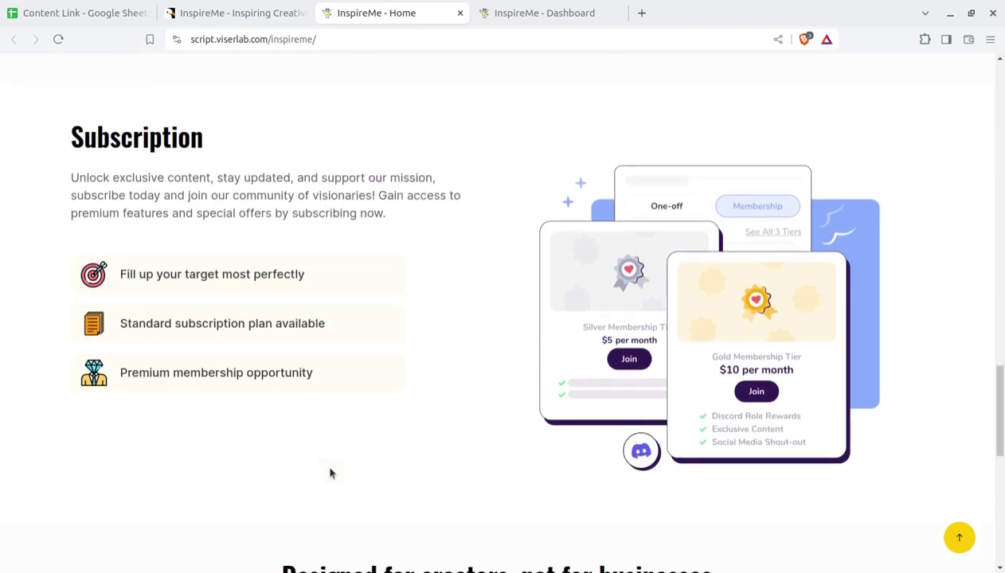
scroll(330, 474, down, 4)
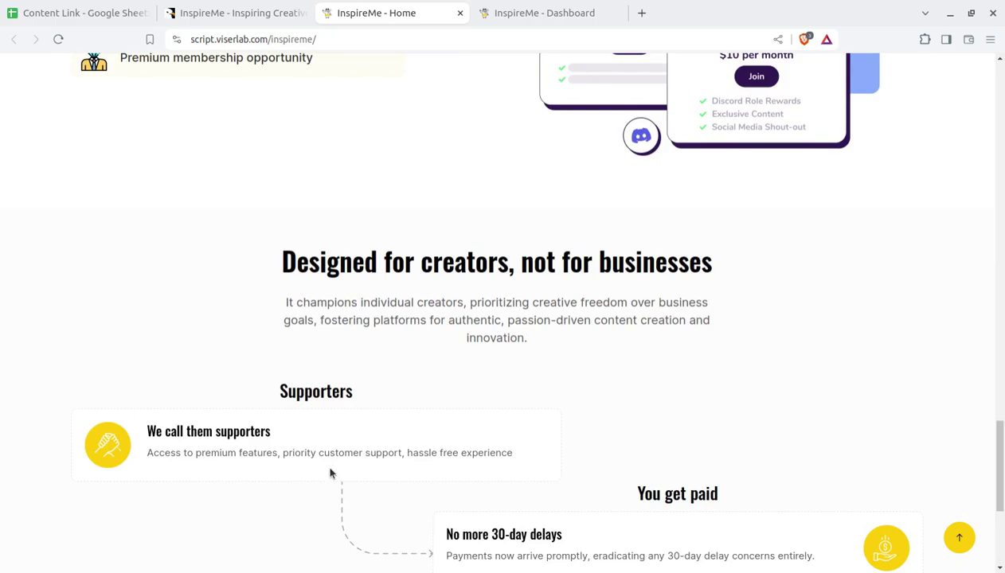
scroll(330, 473, up, 15)
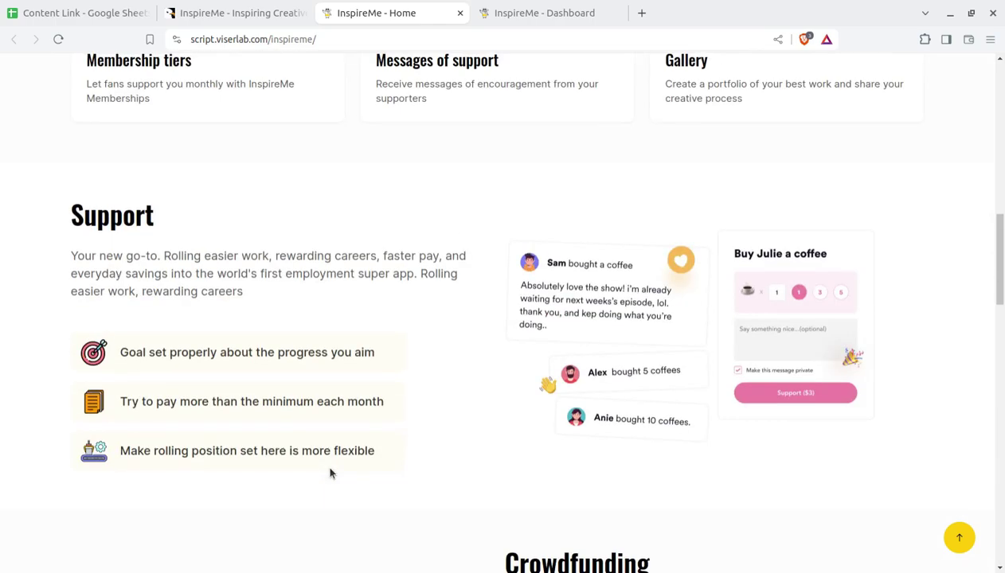
scroll(330, 473, up, 3)
scroll(330, 474, up, 3)
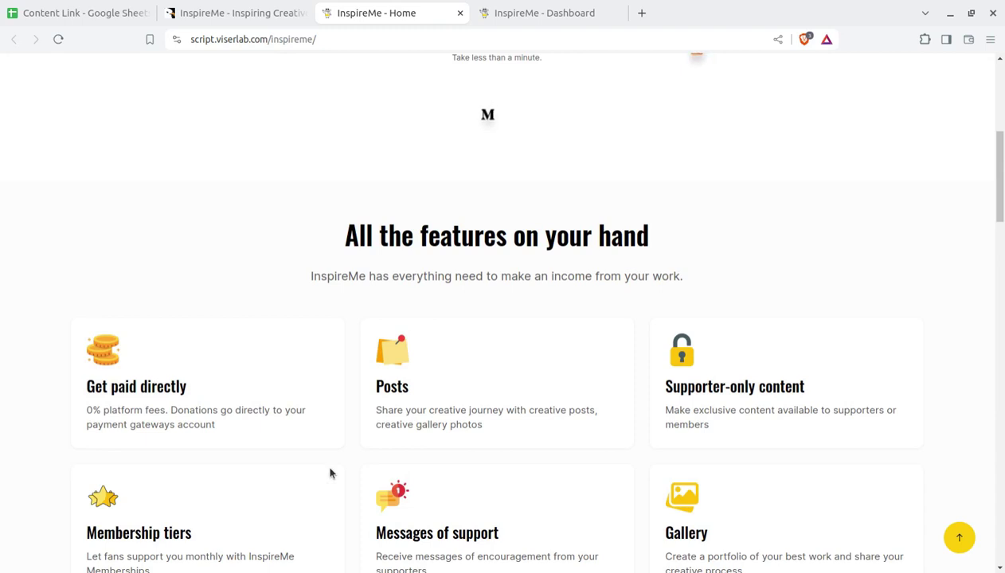
scroll(338, 448, up, 5)
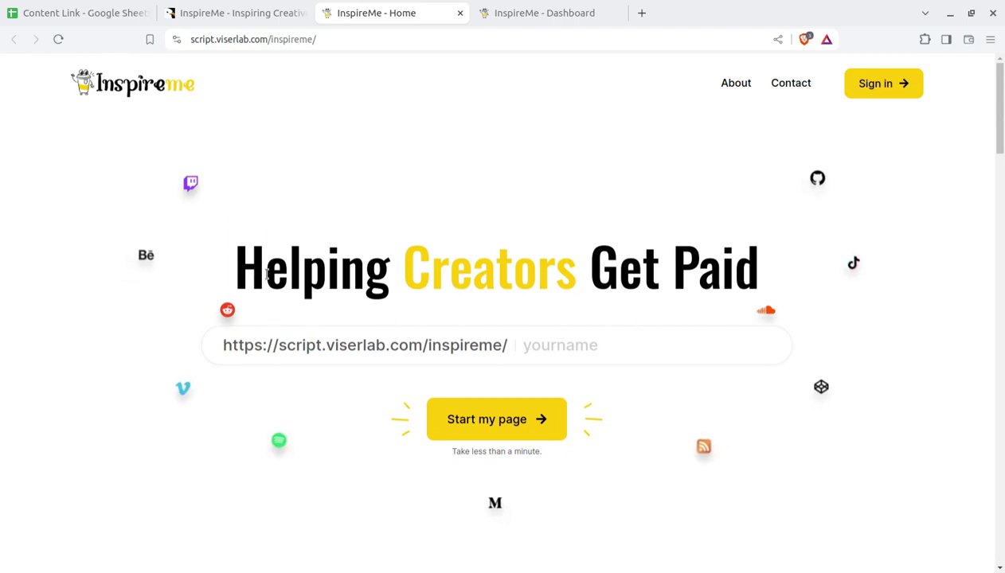
Step: Examine the "Helping Creators Get Paid" headline and feature cards again, and look briefly at the admin dashboard before returning to the homepage
drag(235, 267, 766, 284)
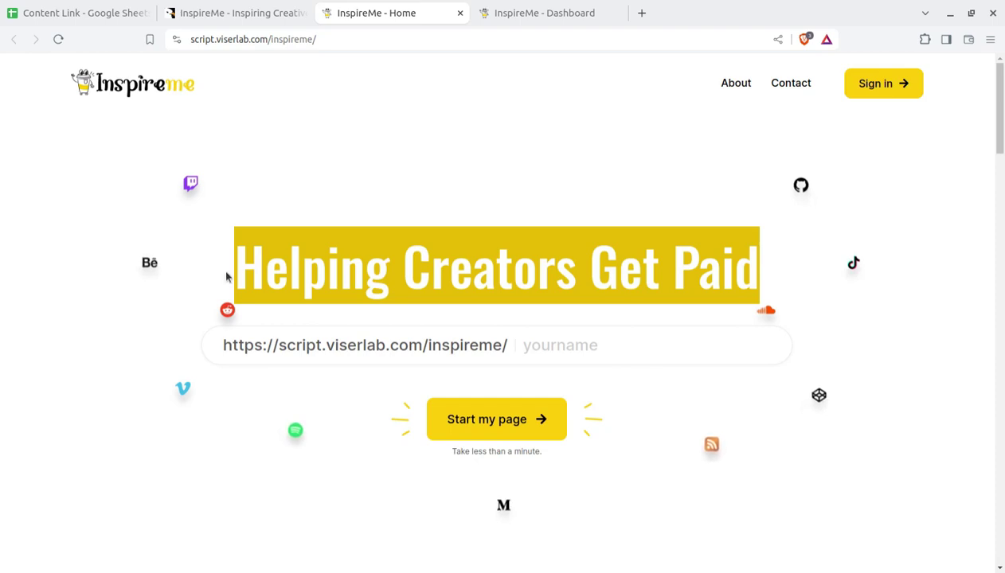
click(119, 265)
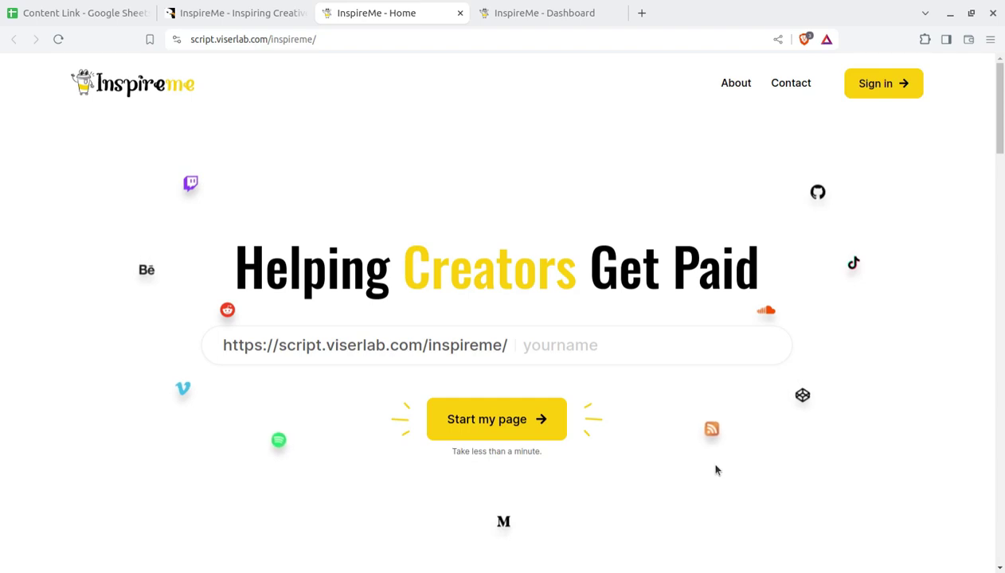
scroll(716, 471, down, 3)
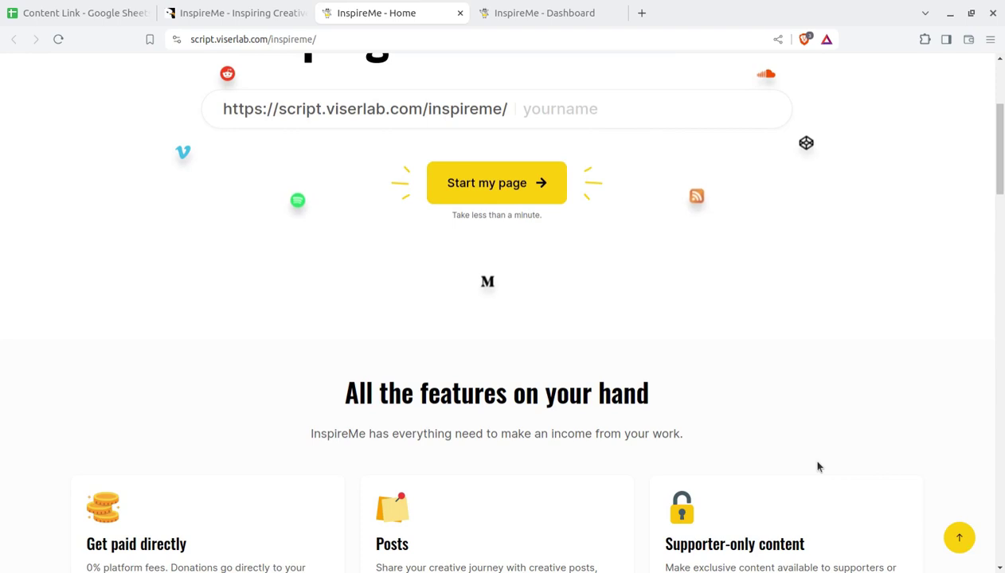
scroll(756, 454, down, 2)
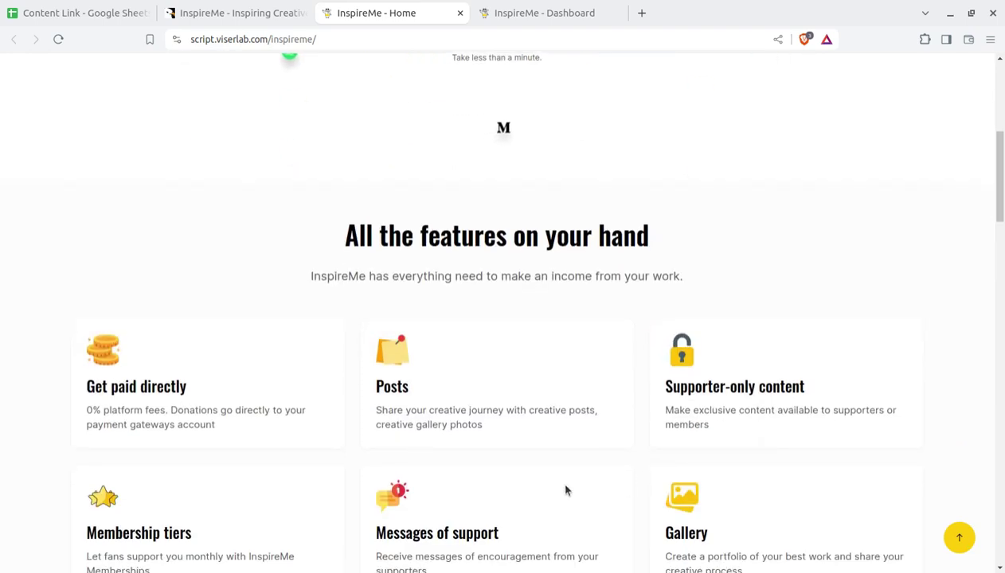
scroll(566, 491, down, 2)
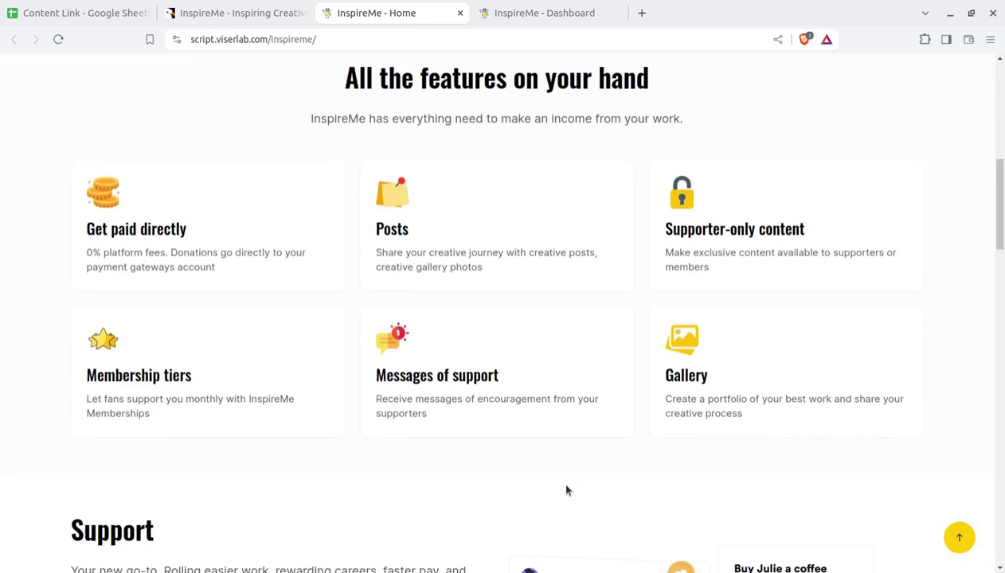
scroll(566, 490, down, 2)
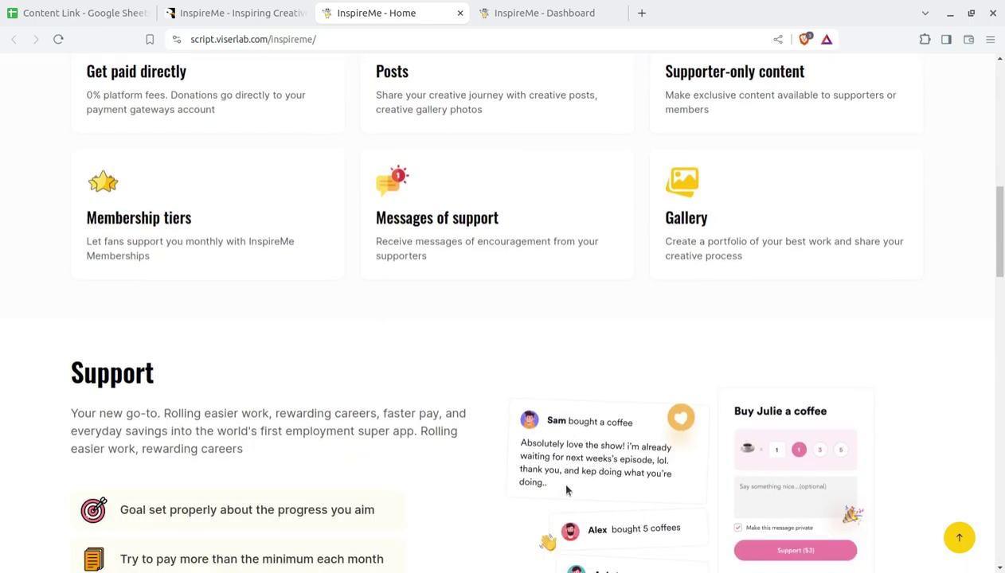
scroll(565, 490, up, 5)
scroll(558, 470, up, 4)
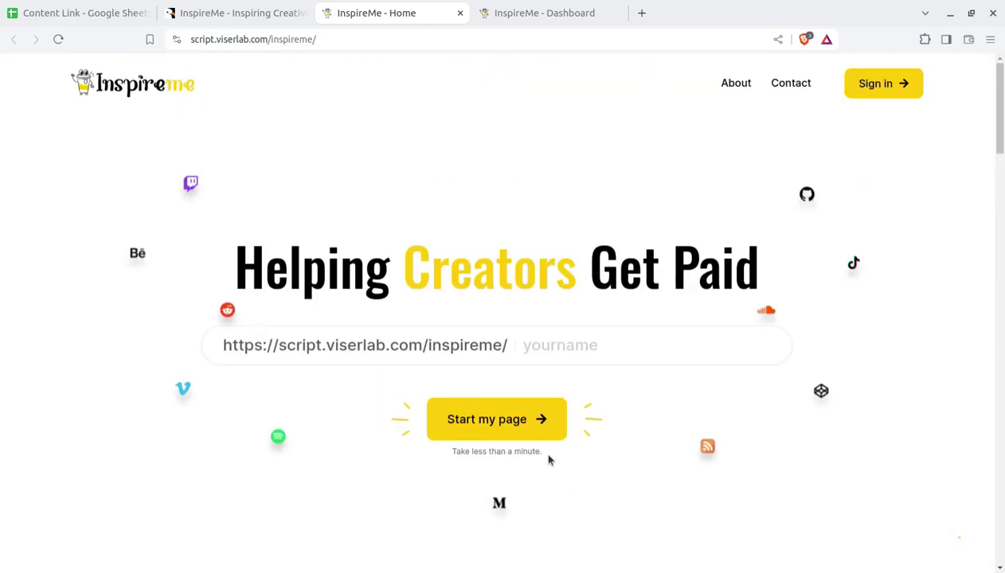
click(526, 14)
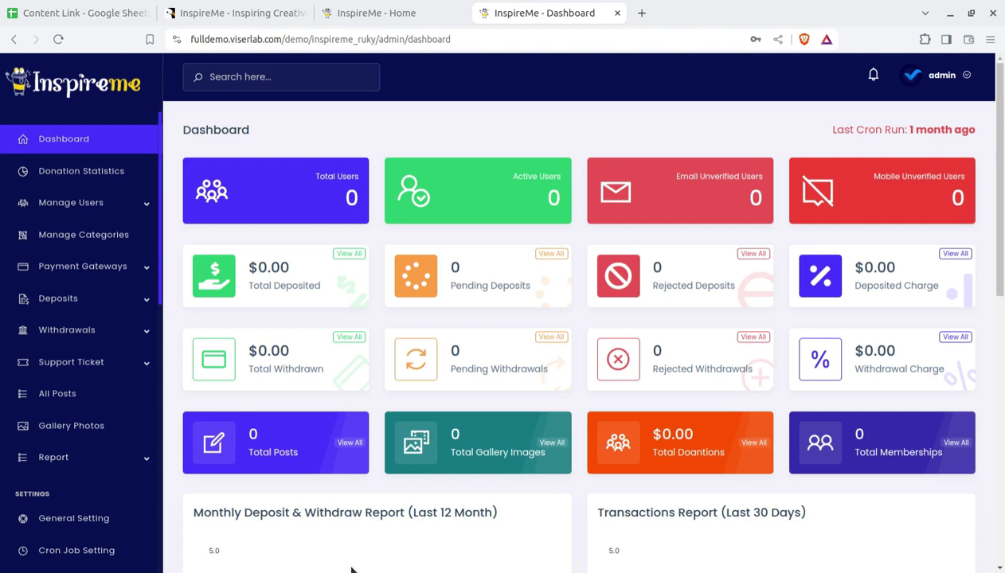
click(383, 14)
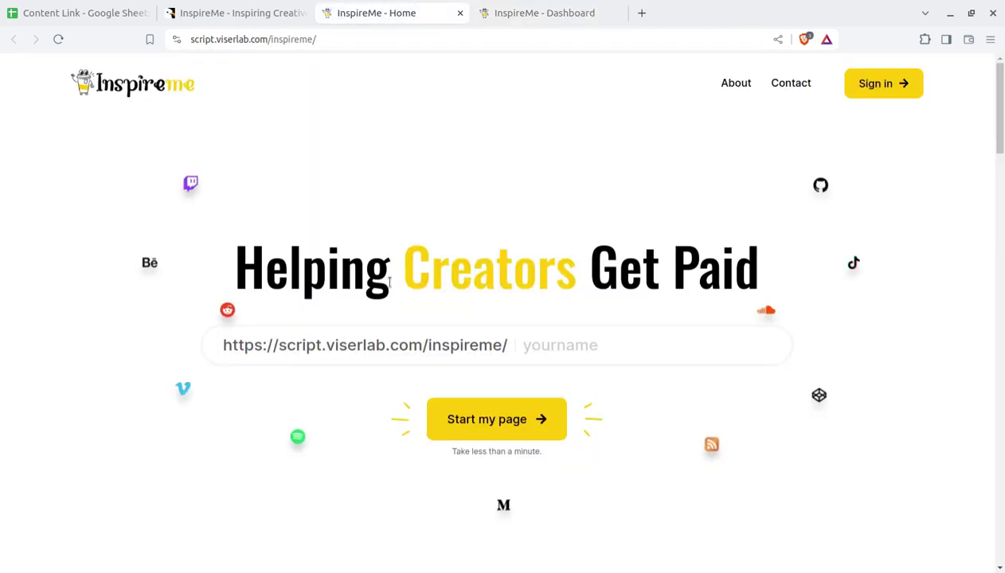
Step: Start a creator page with the desired username and review the account sign-up form's fields and social login options
click(546, 345)
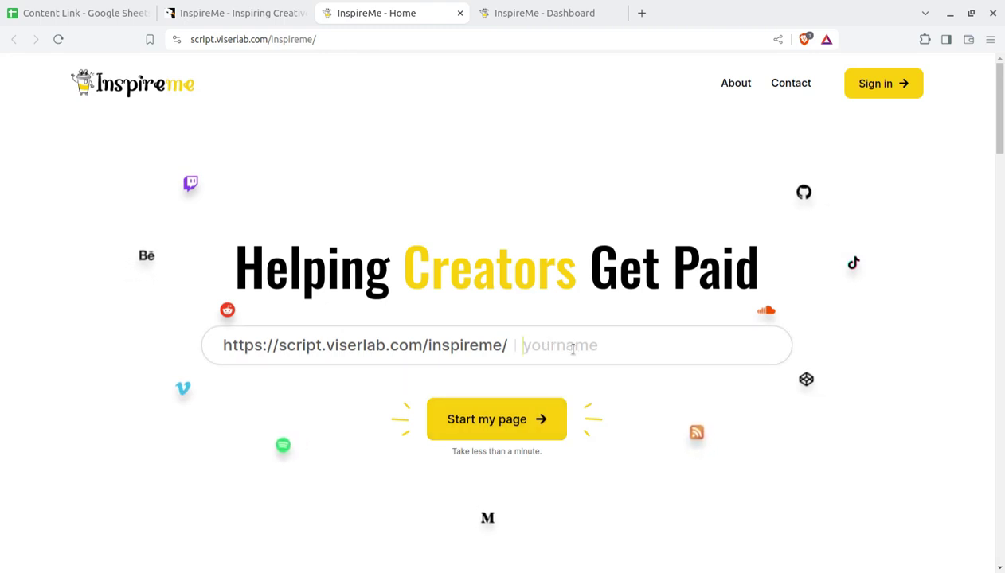
text(sunojee)
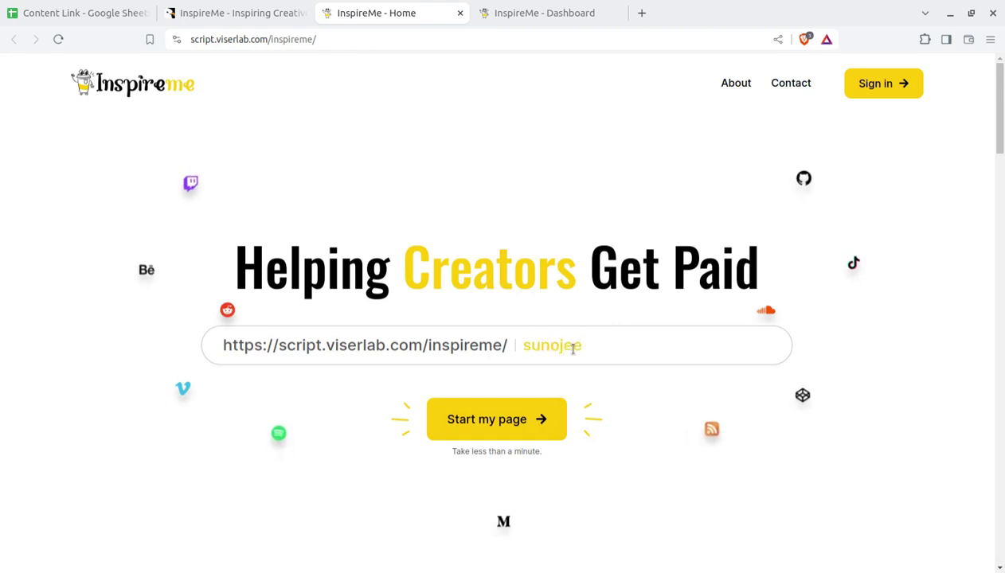
click(481, 437)
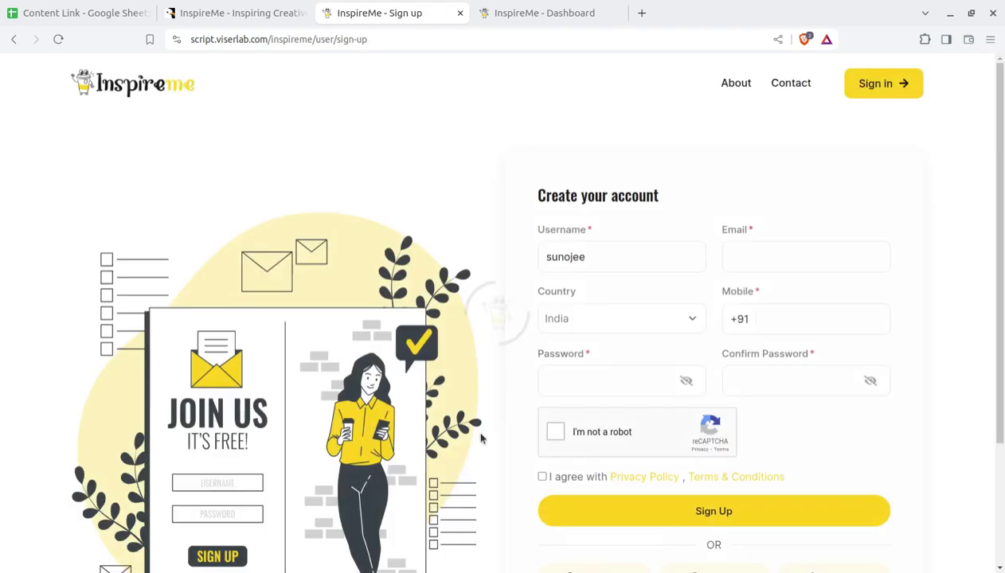
scroll(637, 341, down, 2)
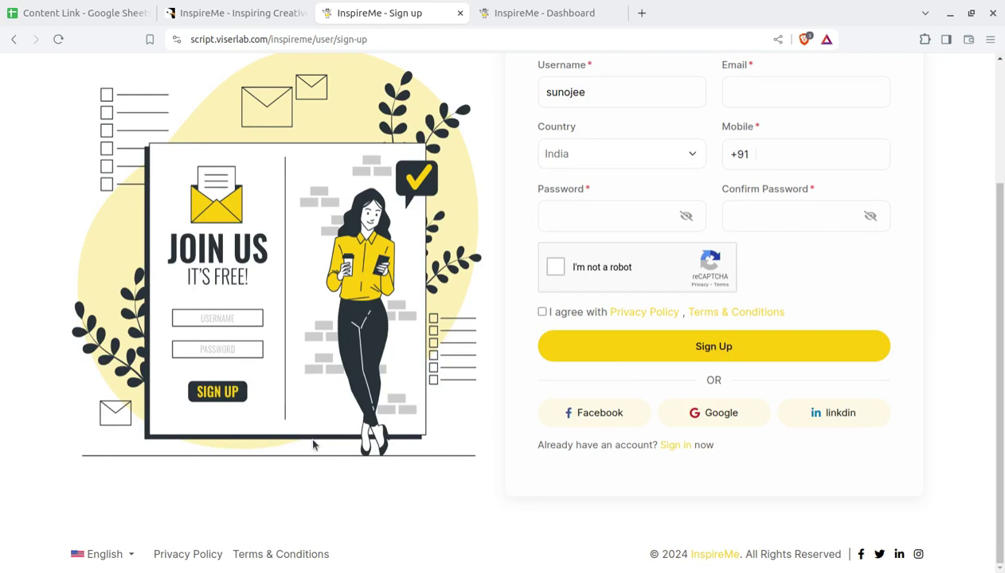
scroll(315, 444, up, 2)
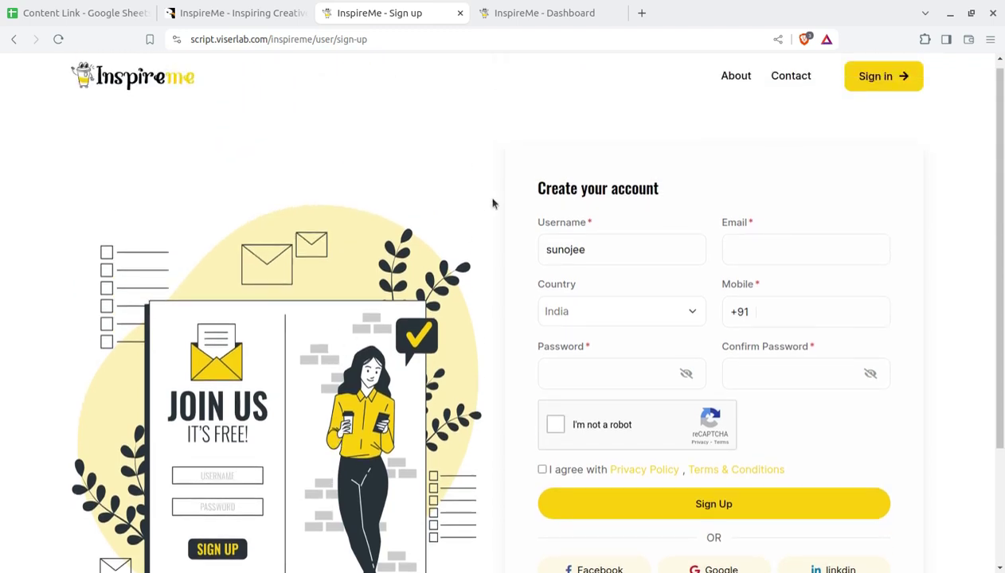
Step: Open the admin dashboard and examine its statistics cards, deposit and transaction charts, and login reports
click(527, 22)
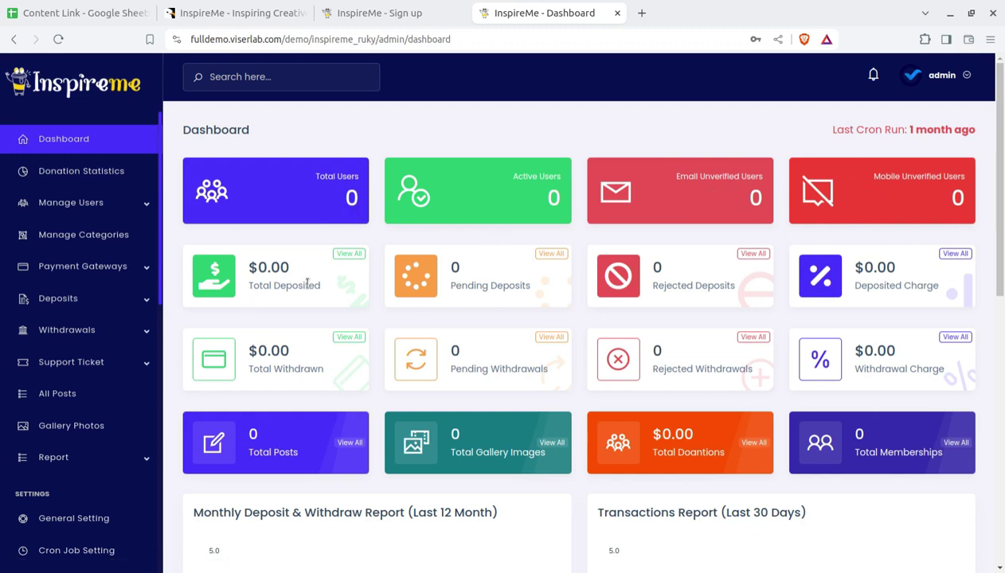
scroll(541, 336, down, 1)
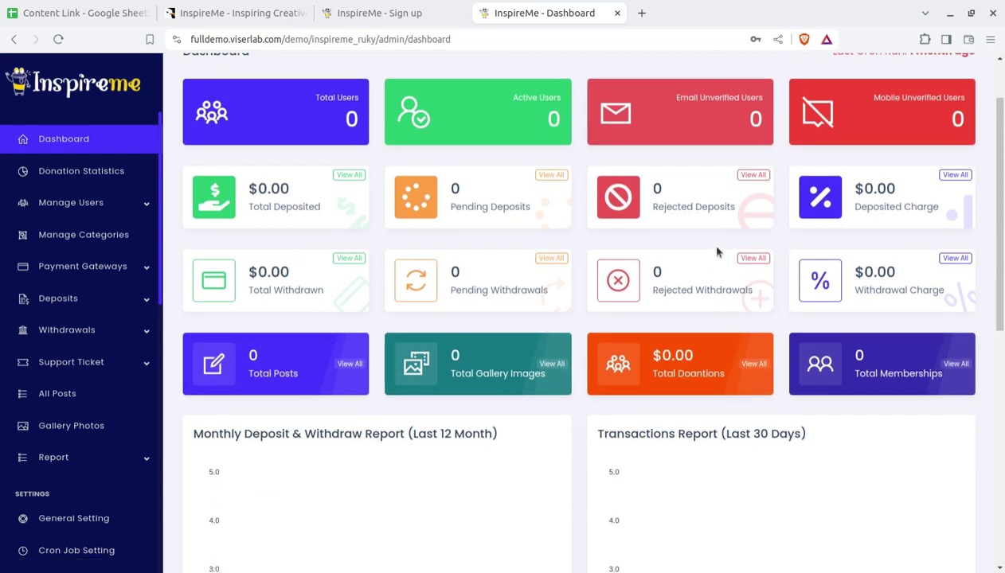
scroll(753, 226, down, 6)
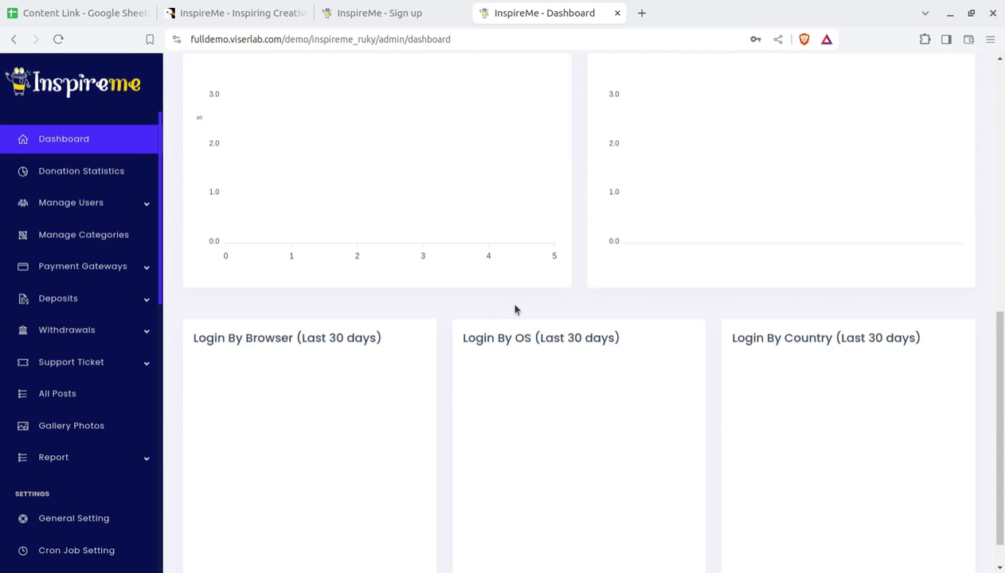
scroll(514, 309, up, 7)
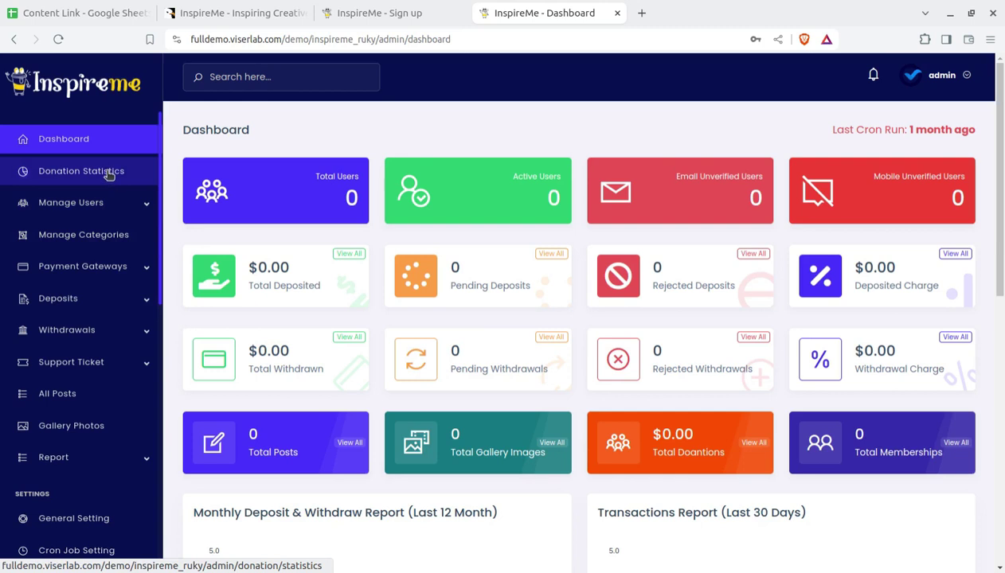
Step: Review the admin panel's System pages for application information, server information, cache clearing and system updates
scroll(80, 390, down, 8)
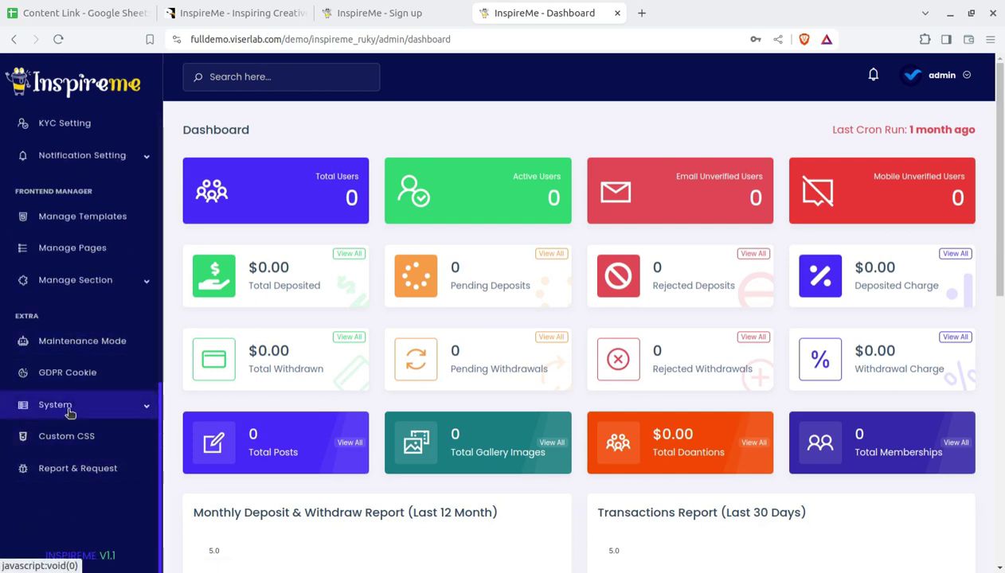
click(70, 412)
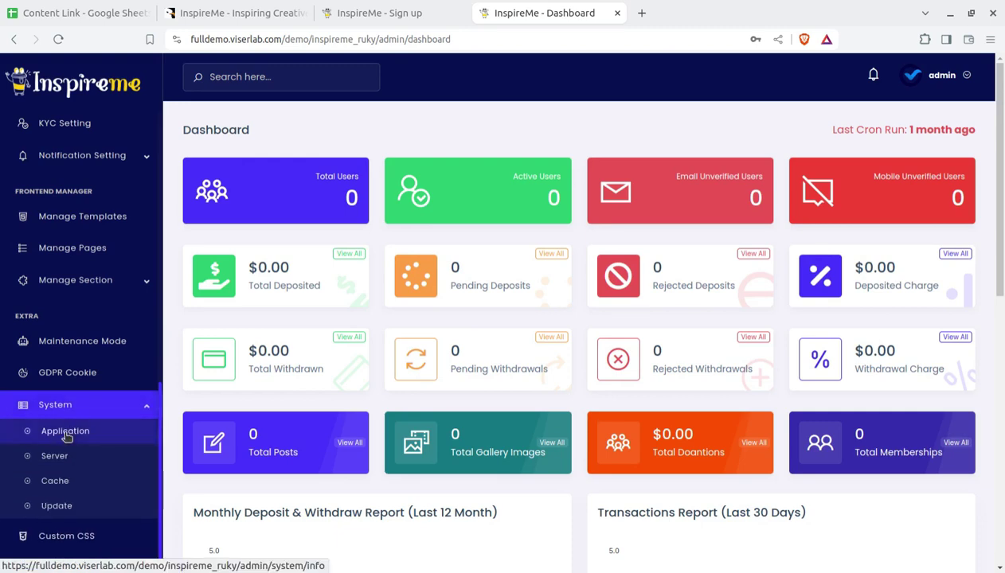
click(83, 431)
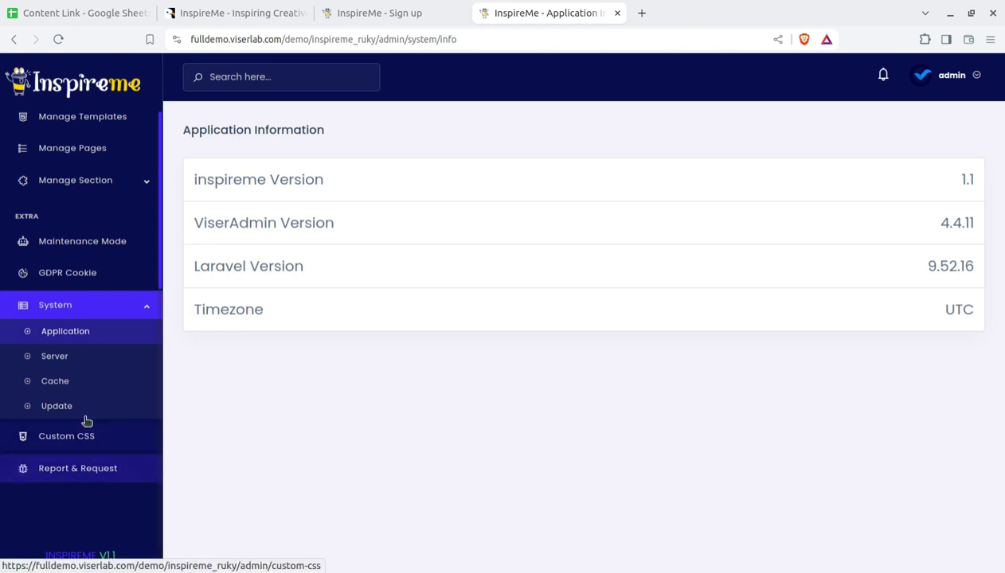
scroll(87, 438, up, 2)
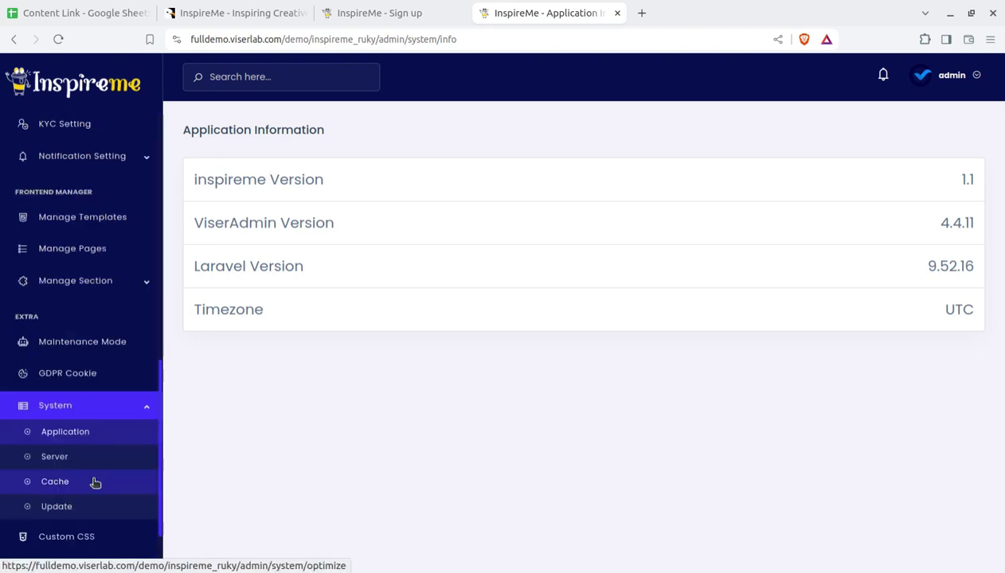
click(63, 460)
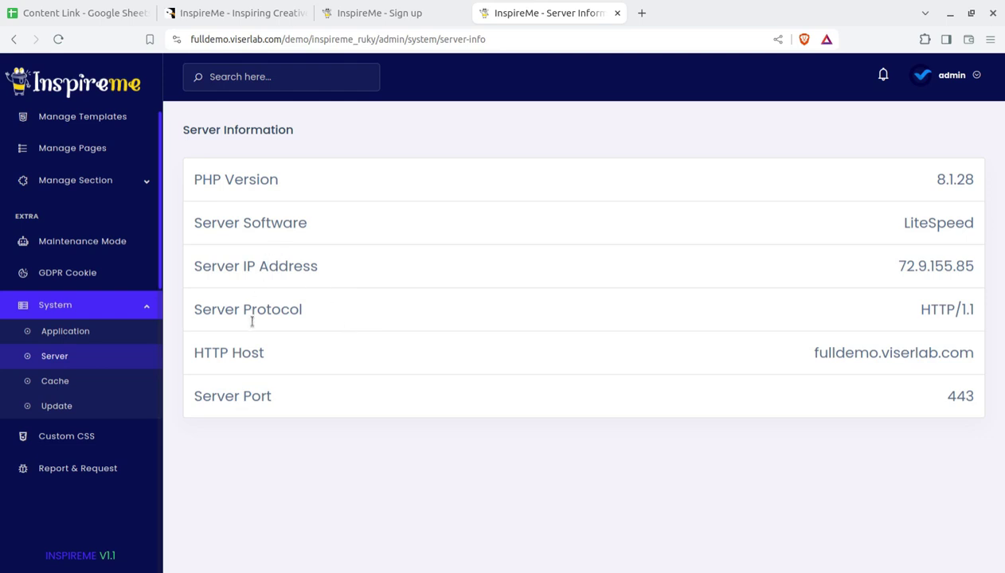
click(49, 381)
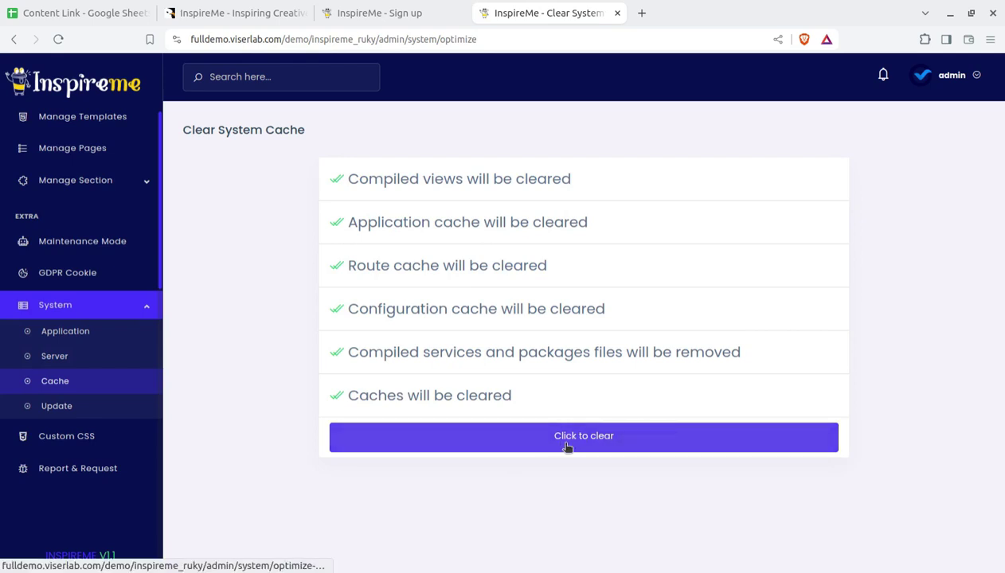
click(57, 414)
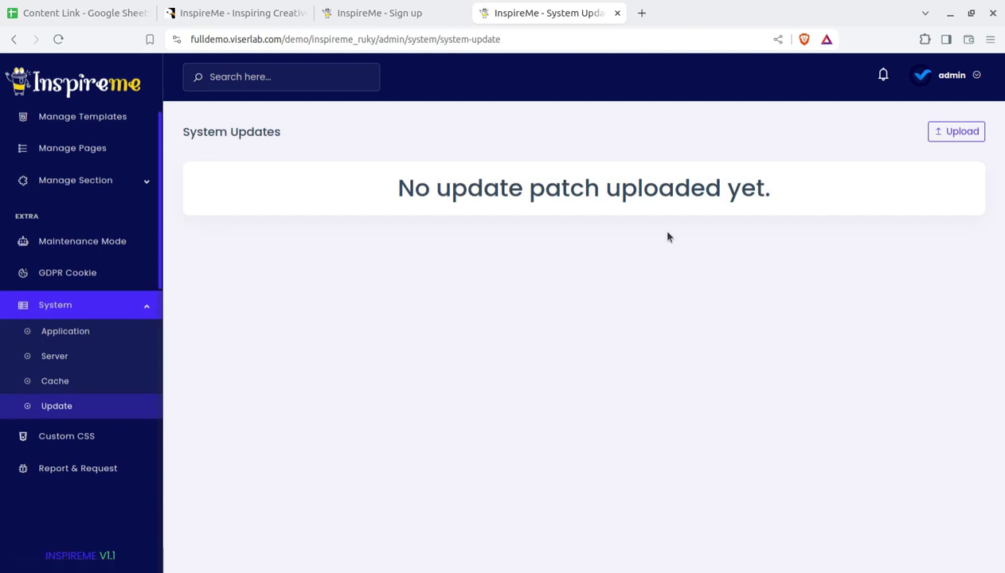
Step: Examine the Custom CSS editor's code and the Report & Request list
click(85, 437)
scroll(440, 347, down, 4)
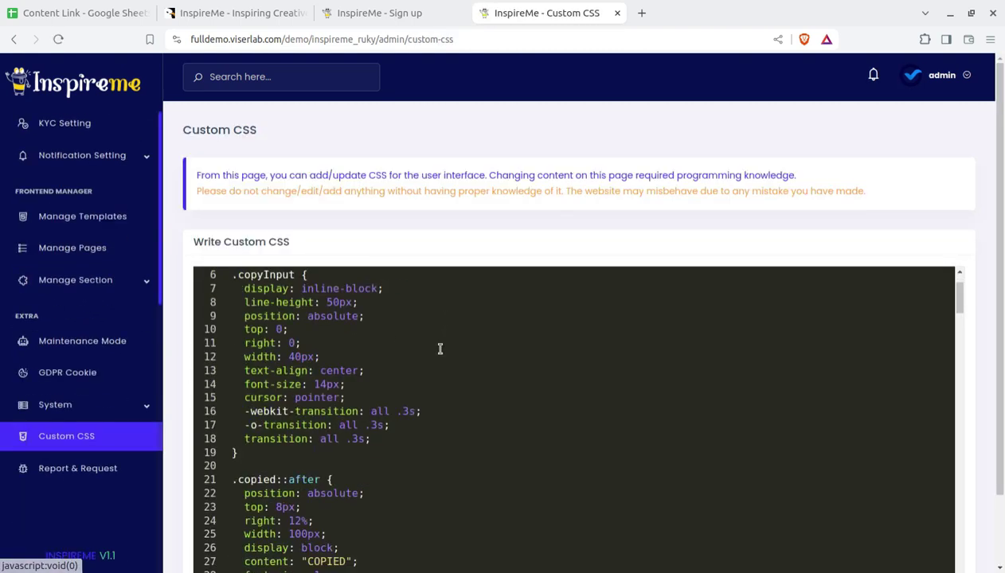
click(80, 477)
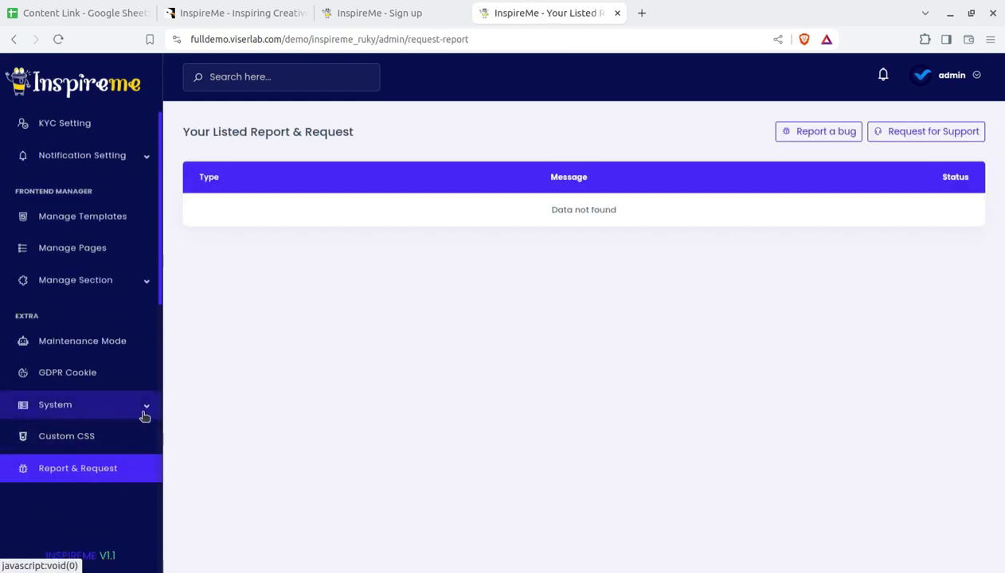
Step: Return to the admin dashboard and dismiss the cron job setup notice
scroll(79, 359, up, 10)
click(63, 141)
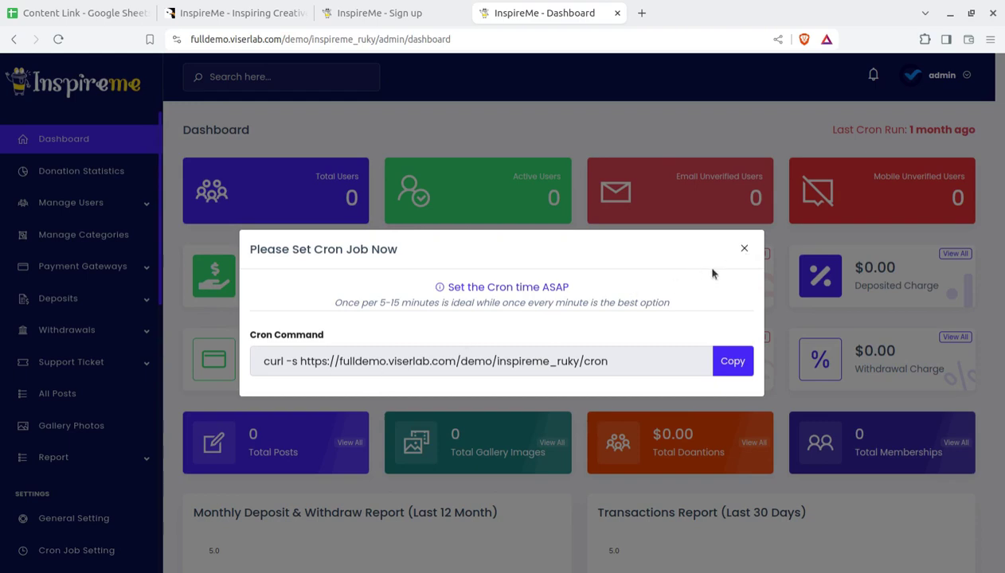
click(744, 249)
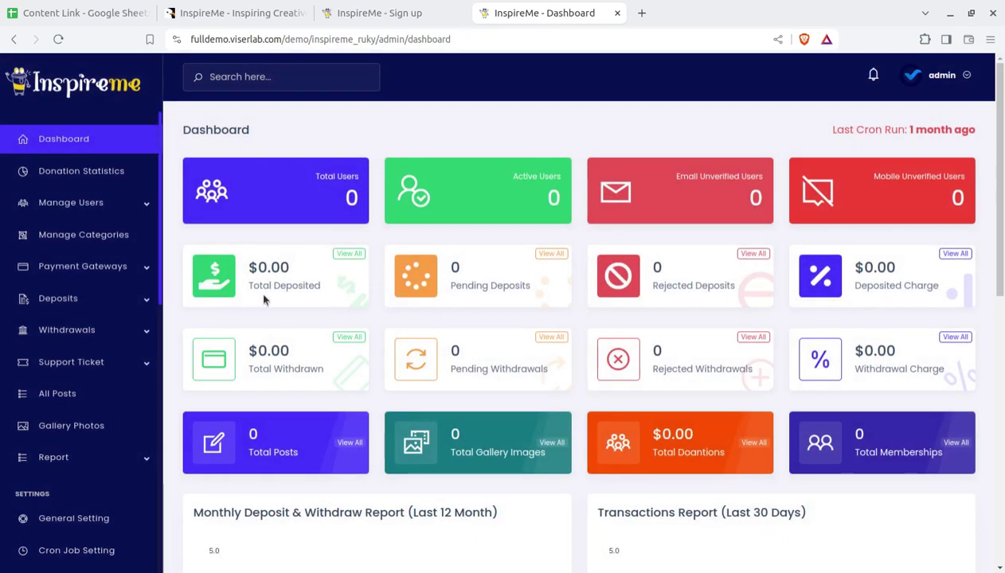
Step: Examine the Donation Statistics chart, the user management categories and the Active Users list, and look over the remaining admin sections
click(90, 207)
click(79, 182)
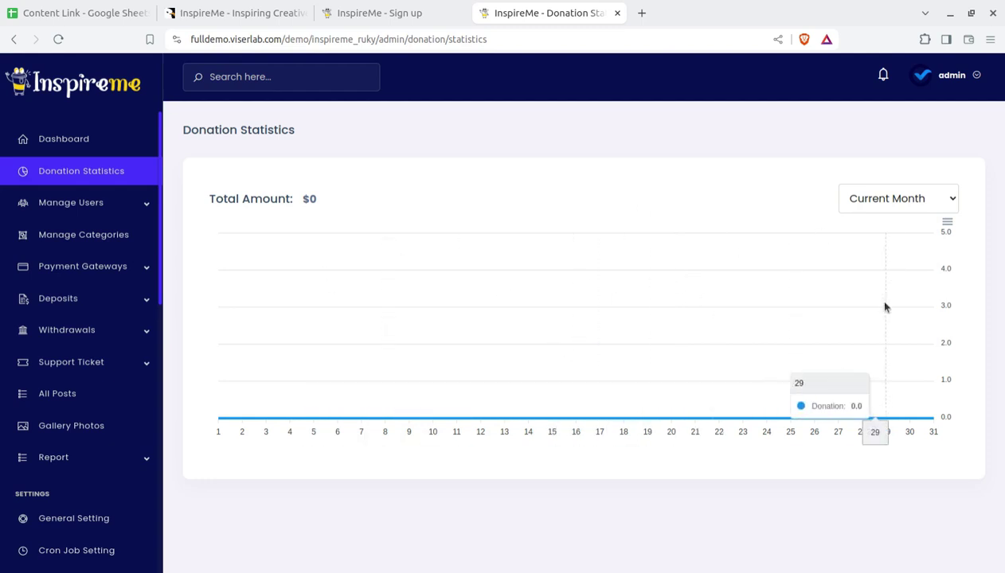
click(71, 206)
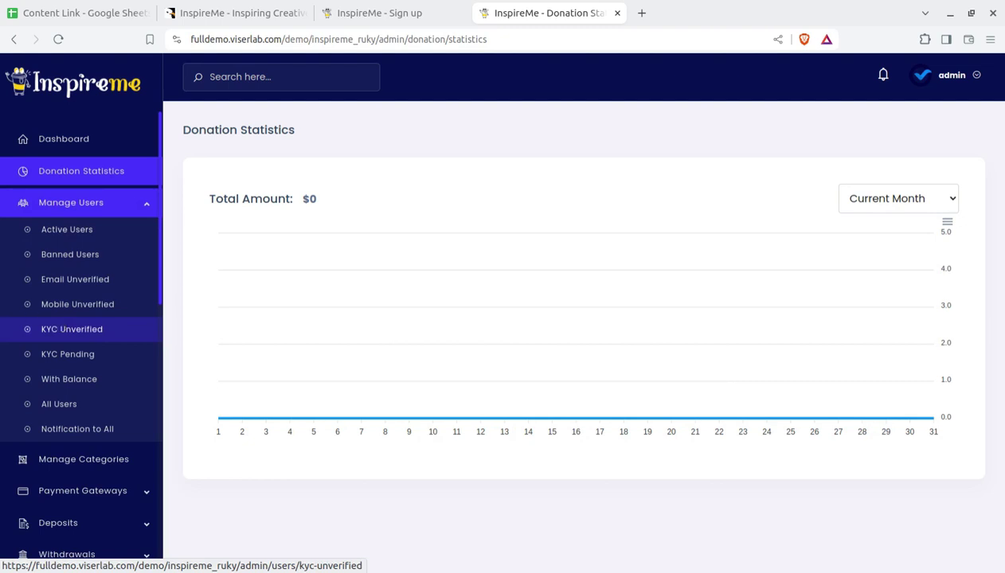
click(56, 233)
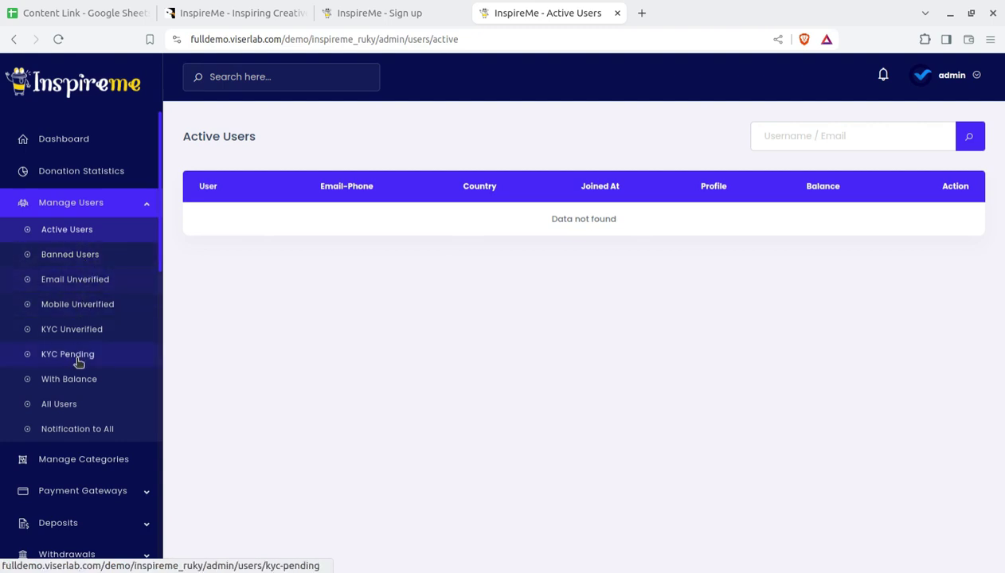
scroll(88, 350, down, 2)
scroll(85, 273, down, 4)
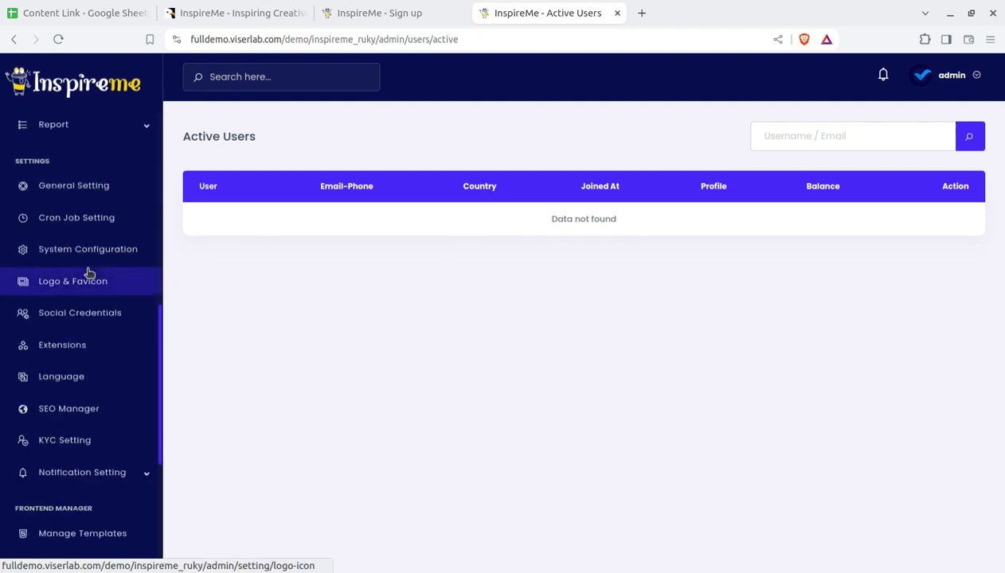
scroll(85, 273, up, 6)
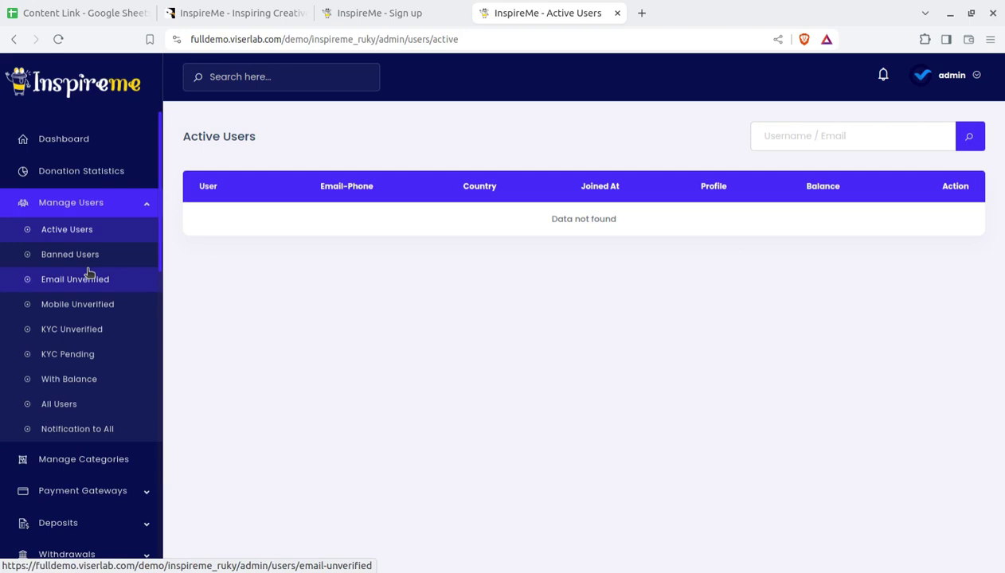
Step: Switch to the script.viserlab.com InspireMe admin dashboard, look over its report charts and review the General Setting fields such as site title and currency
key(ctrl+2)
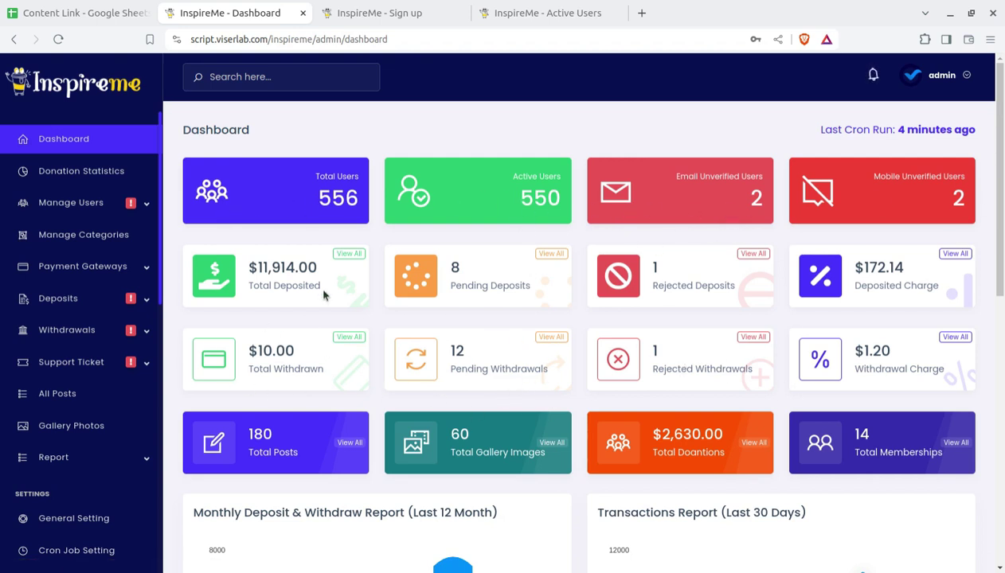
scroll(162, 417, down, 4)
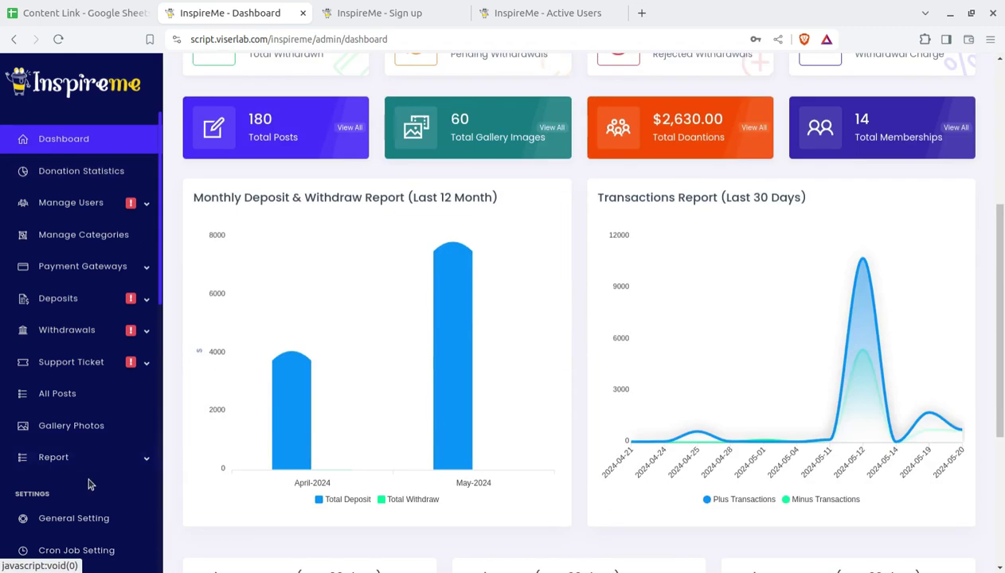
click(85, 518)
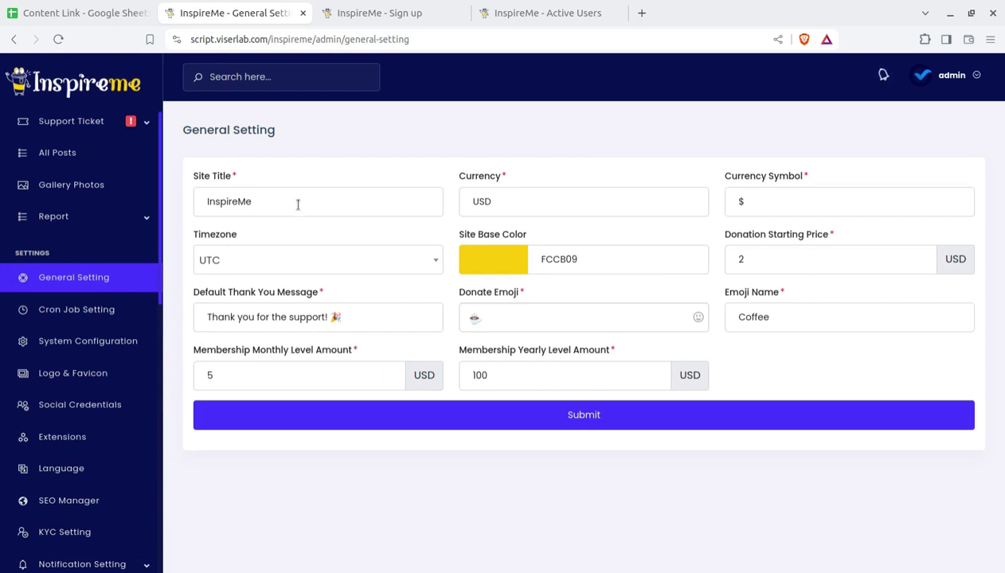
drag(291, 206, 173, 213)
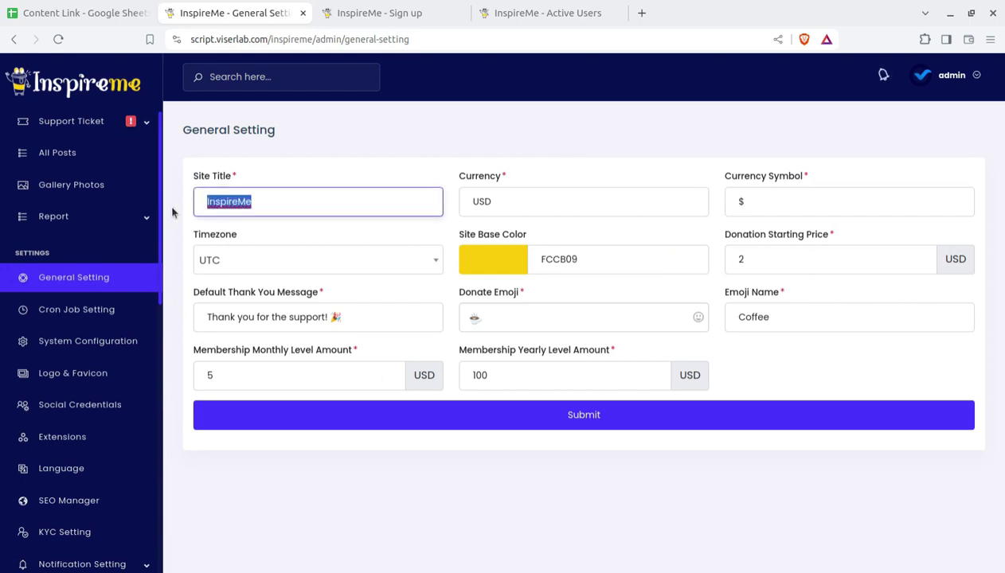
click(505, 206)
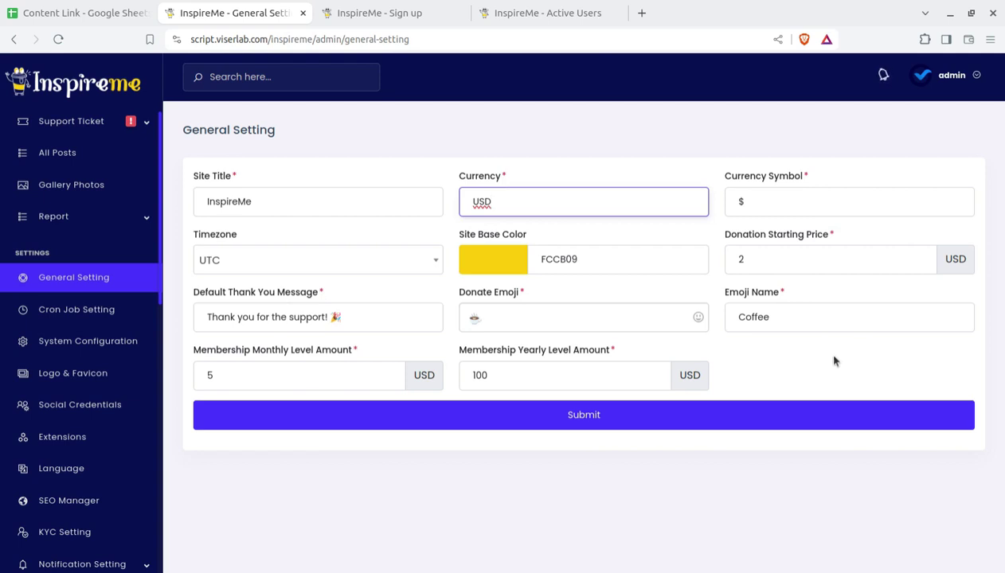
Step: Review the Cron Jobs list and the System Configuration modules, from user registration through to the language option
click(79, 311)
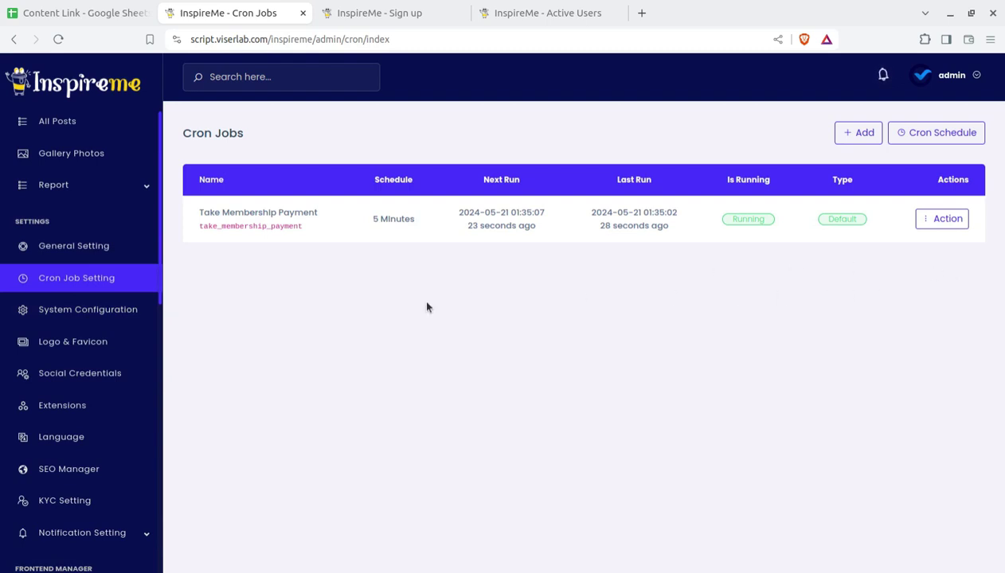
click(94, 318)
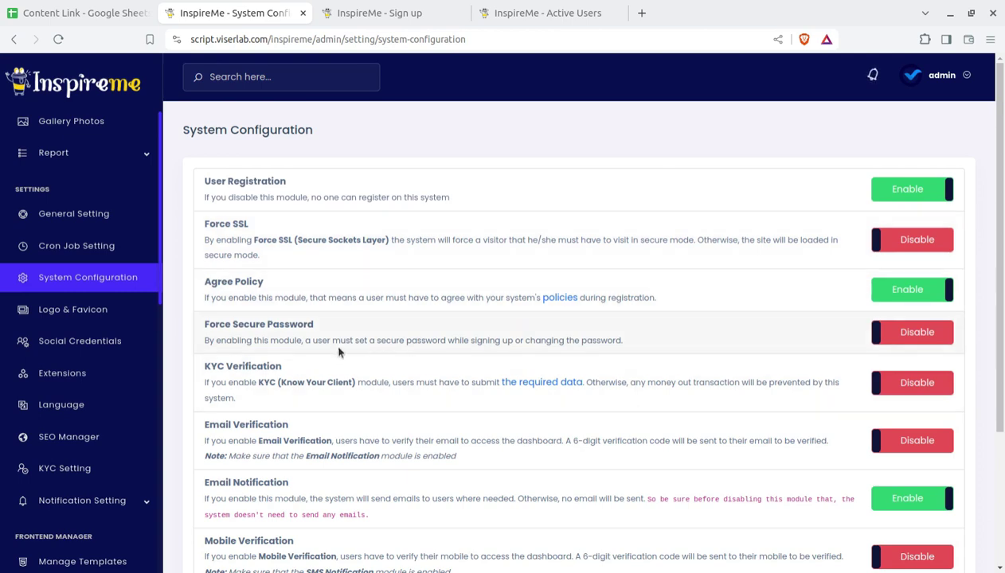
scroll(394, 412, down, 3)
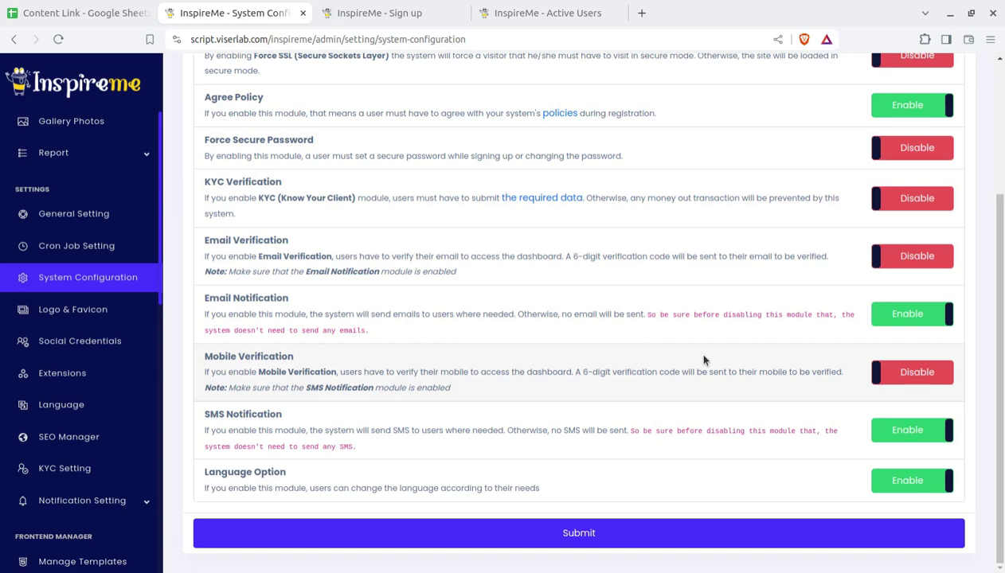
scroll(702, 359, up, 3)
scroll(702, 360, down, 2)
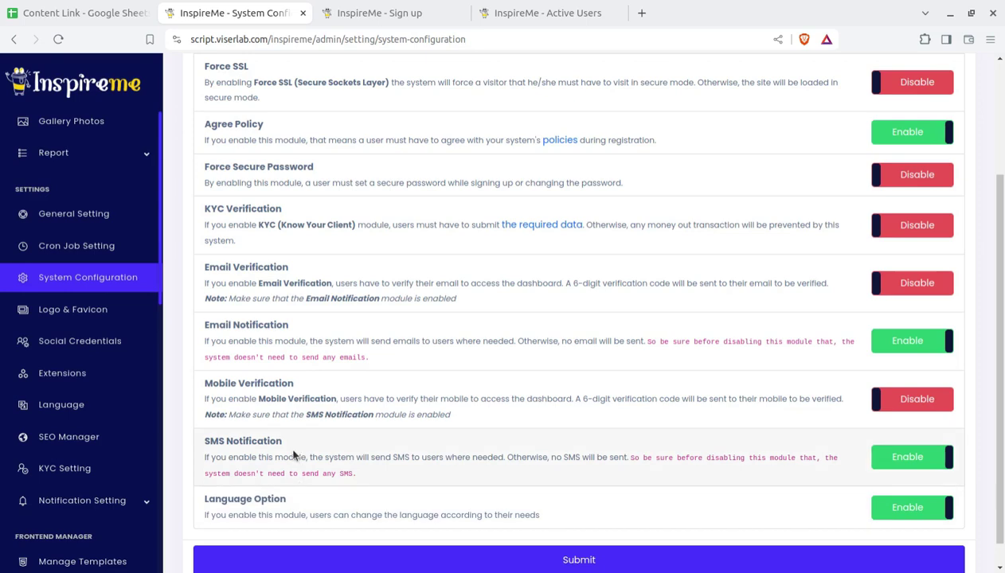
Step: Review the Logo & Favicon page and inspect the Google entry's configuration in the social login credentials without changing it
click(78, 310)
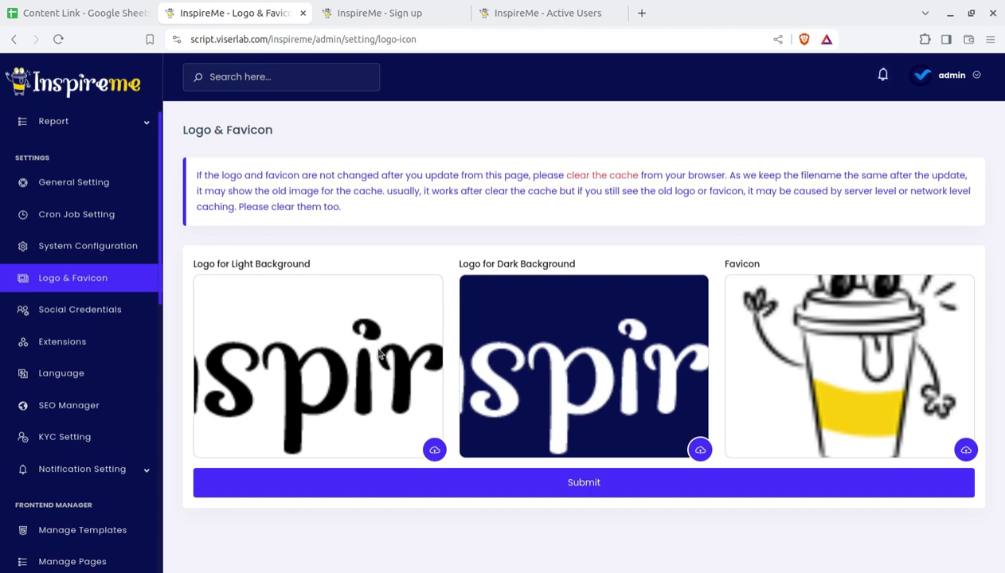
click(61, 318)
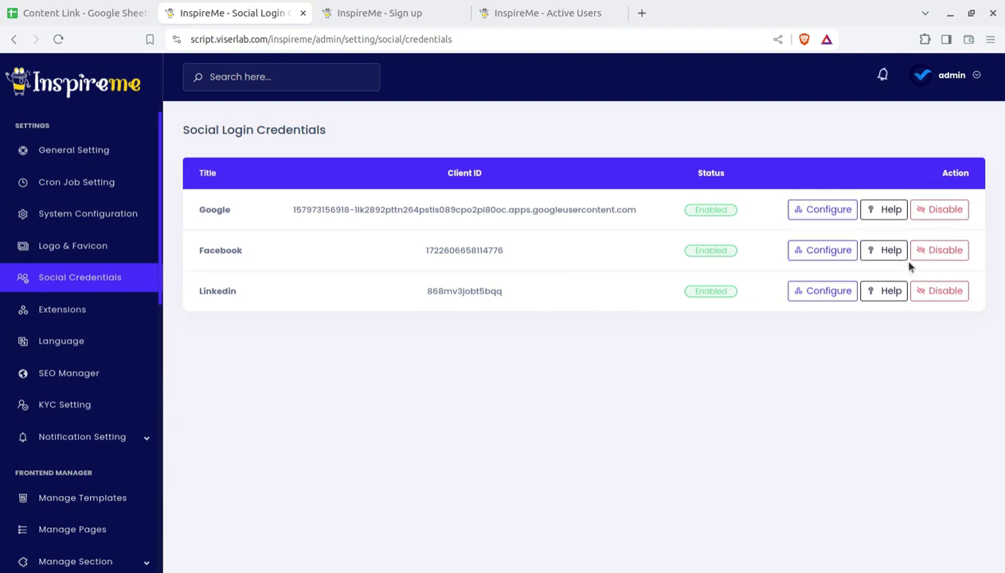
click(826, 215)
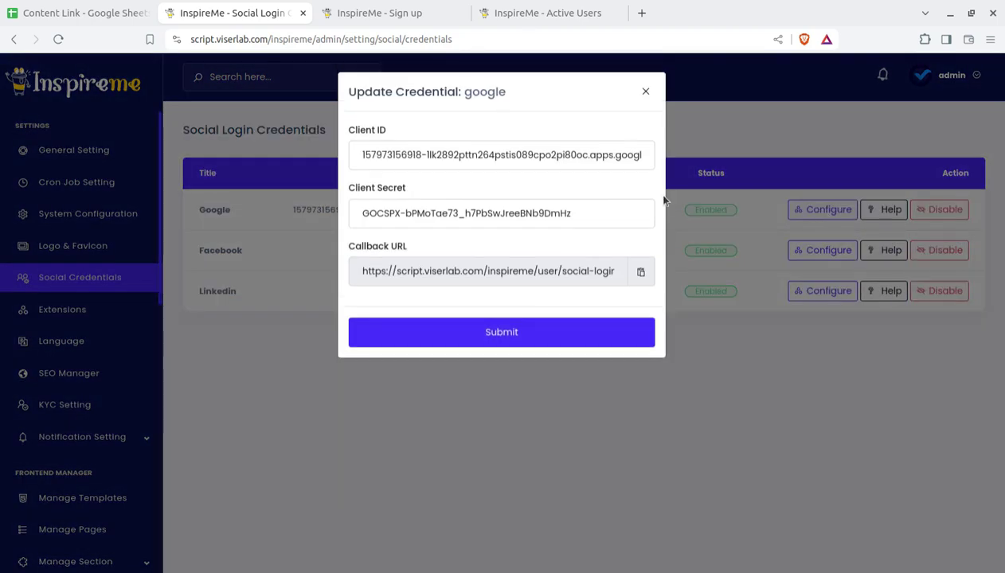
click(645, 85)
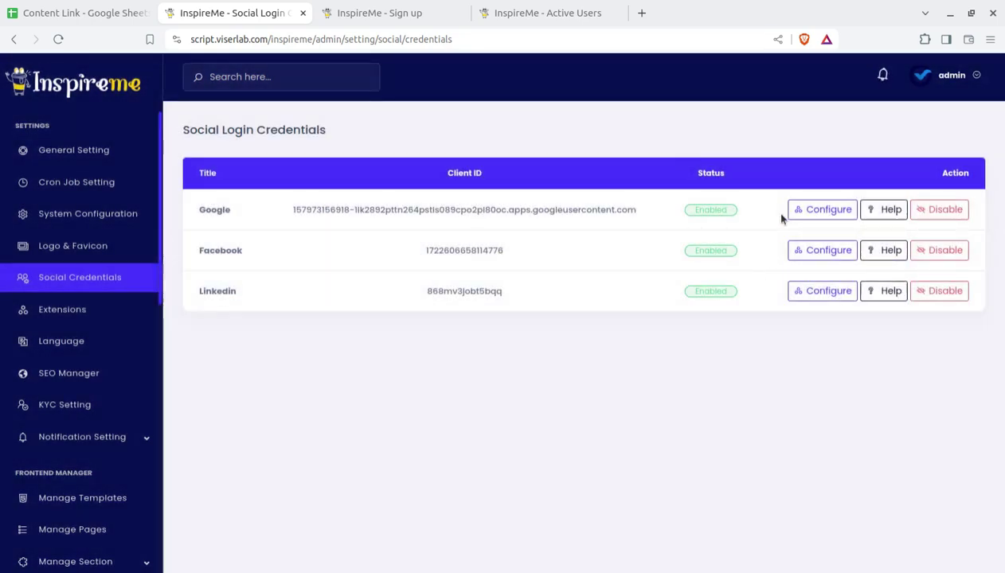
Step: Review the available extensions and inspect the Tawk.to configuration without changing it
click(54, 317)
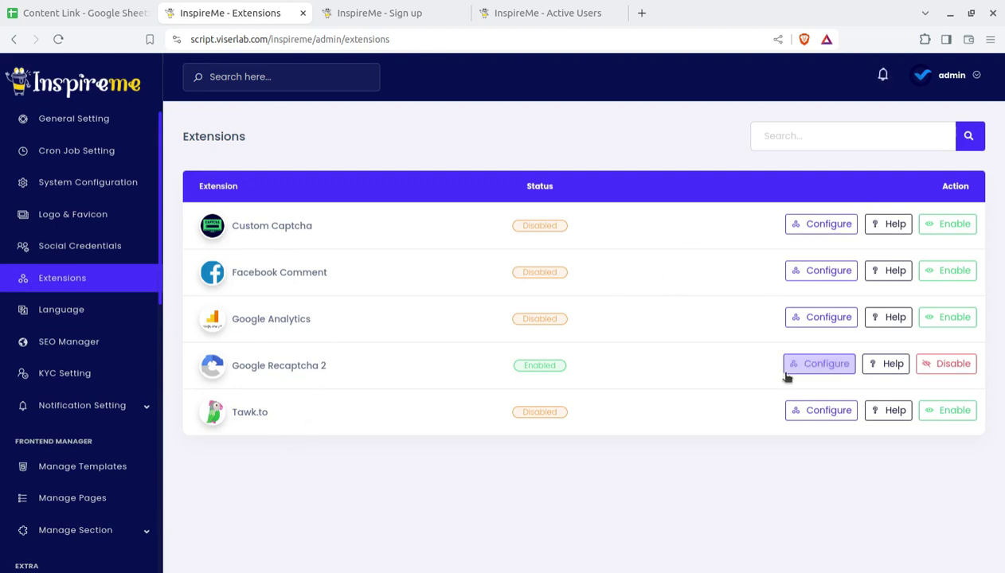
click(816, 411)
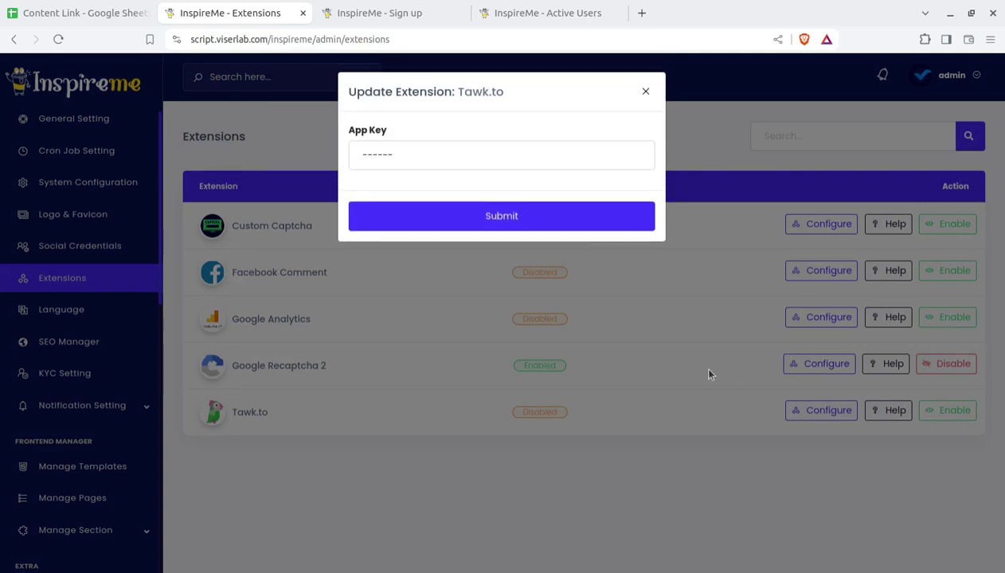
click(645, 91)
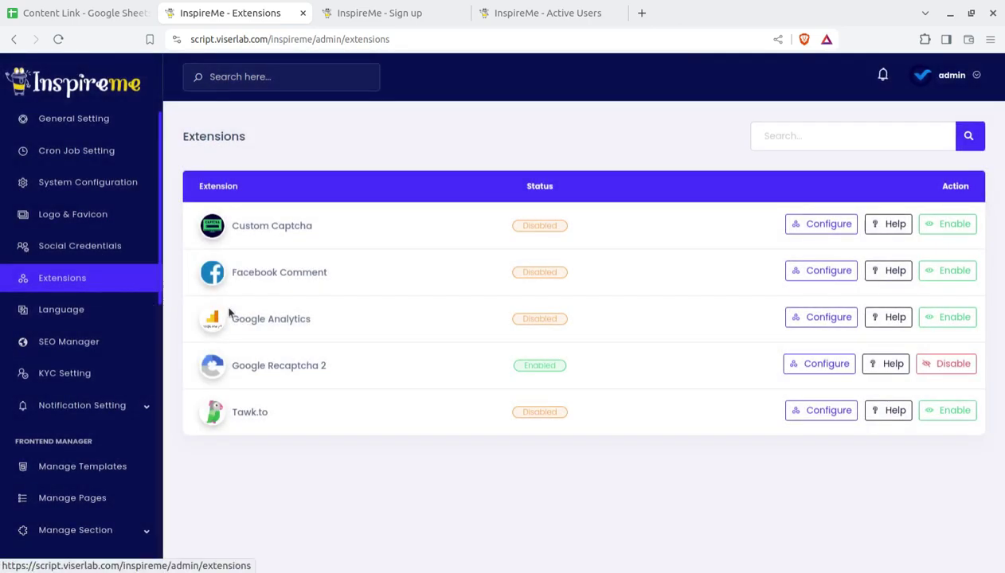
Step: Review the Language Manager, the SEO Configuration fields and the KYC form for users
click(70, 318)
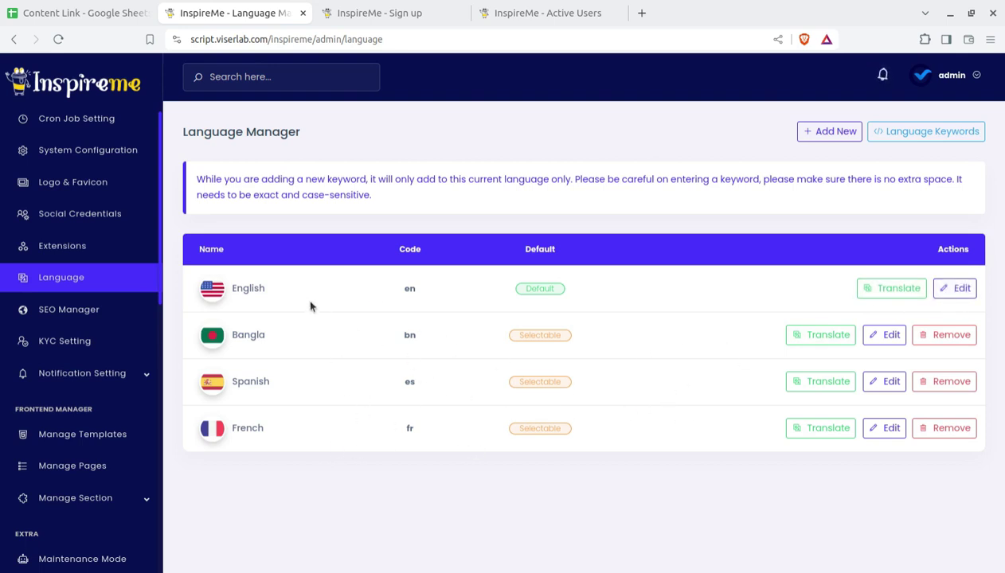
click(74, 312)
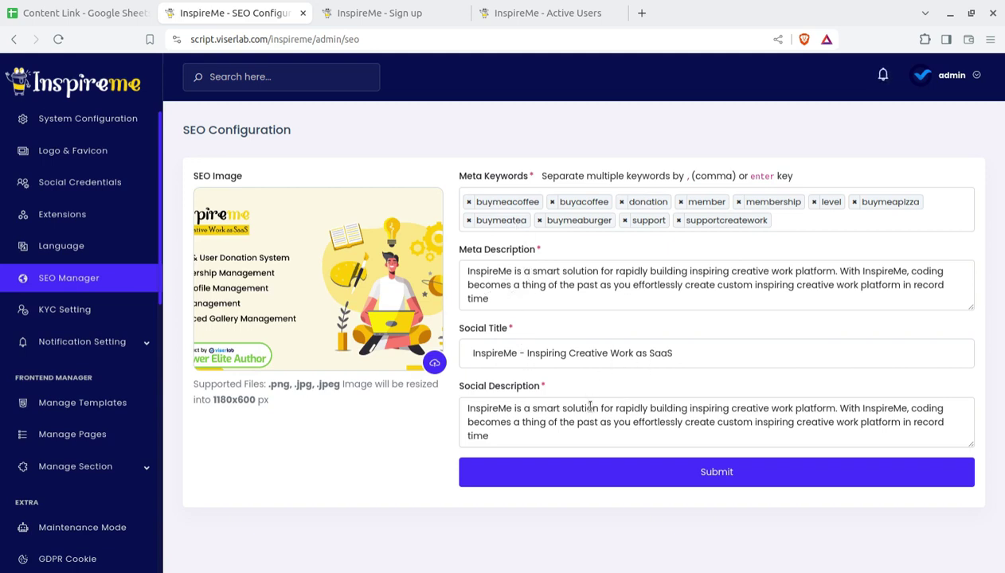
click(64, 309)
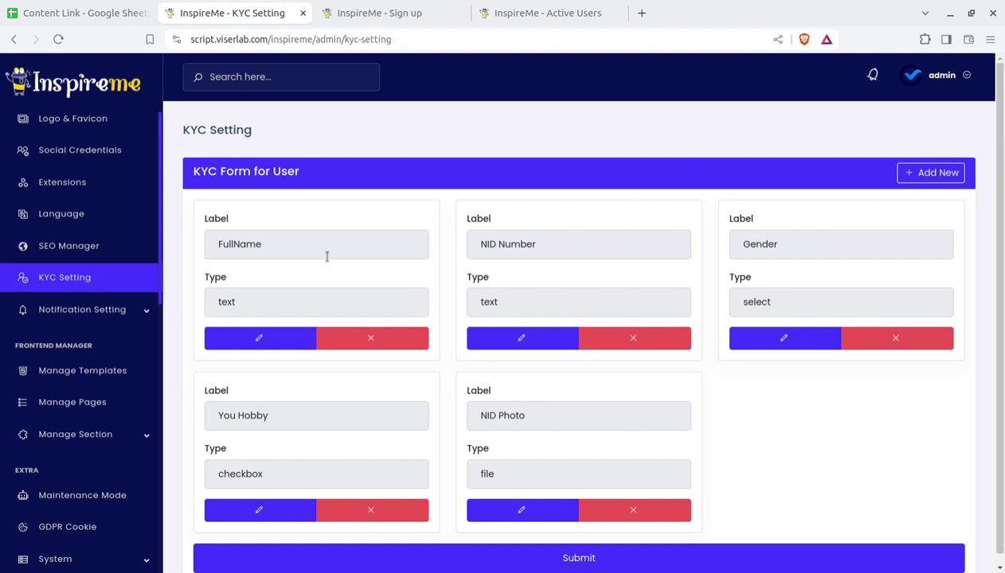
Step: Inspect the form generator for a new KYC field and close it without adding one
click(914, 173)
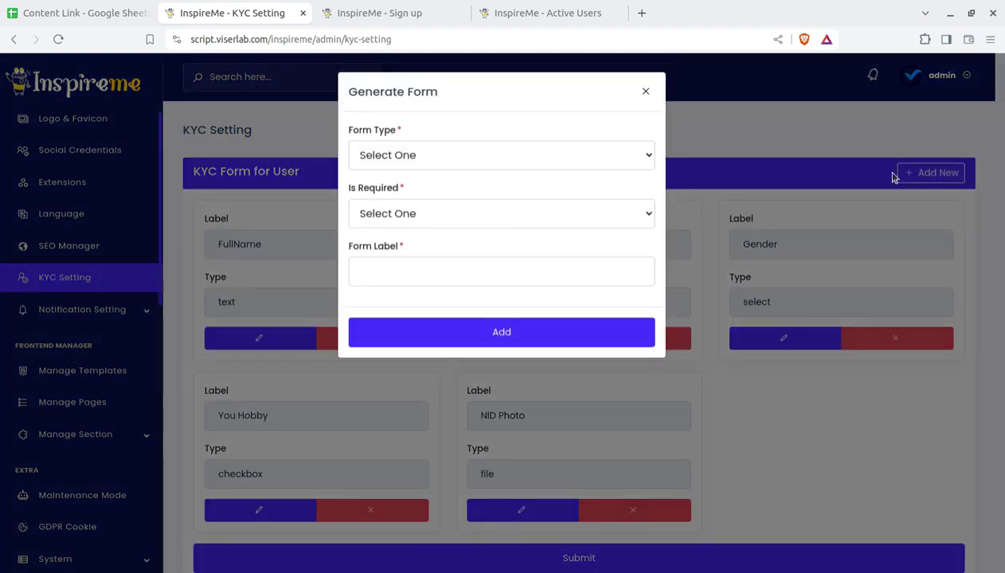
click(645, 93)
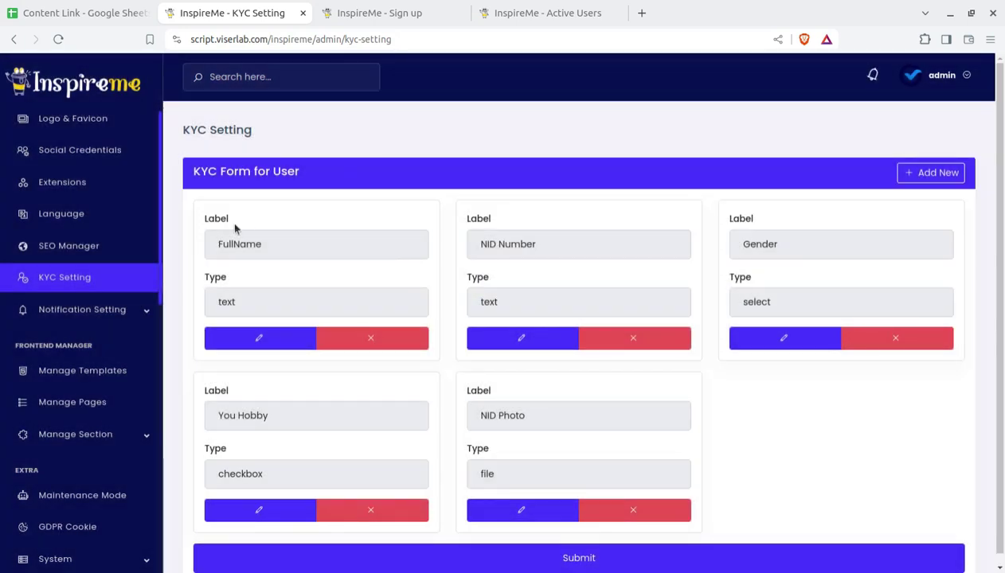
scroll(368, 367, down, 1)
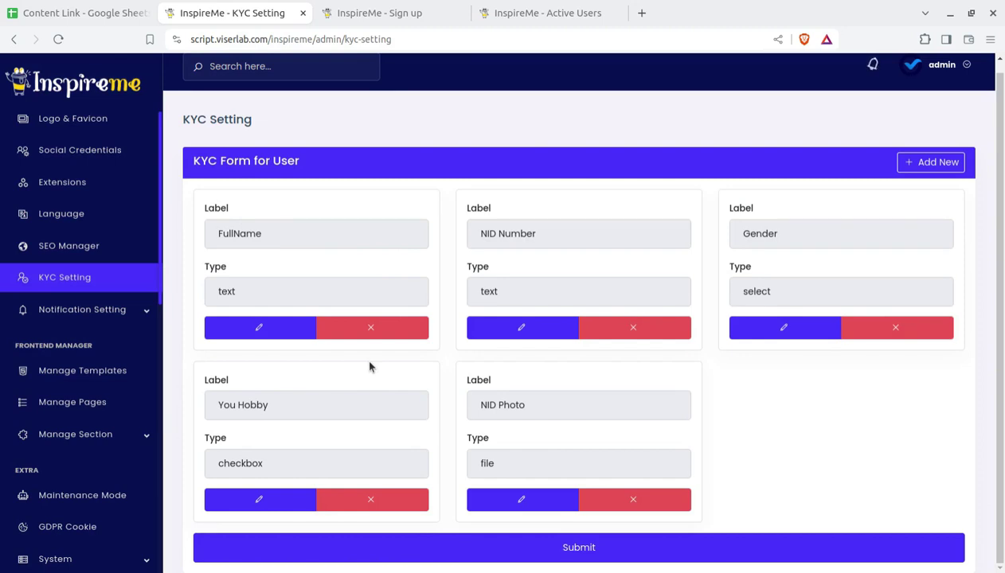
Step: Review the global notification template, including its short codes, email sender and email body
click(83, 313)
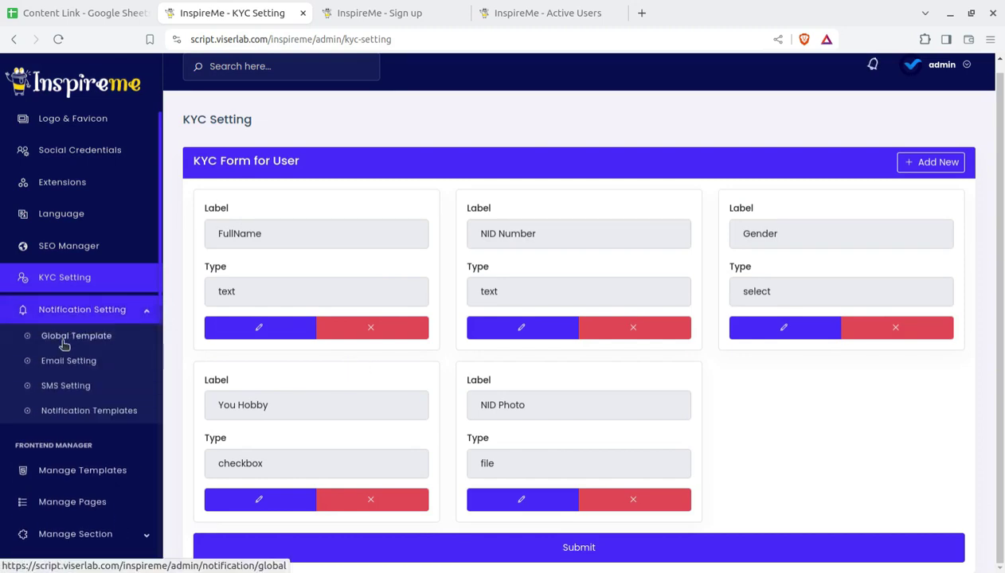
click(64, 343)
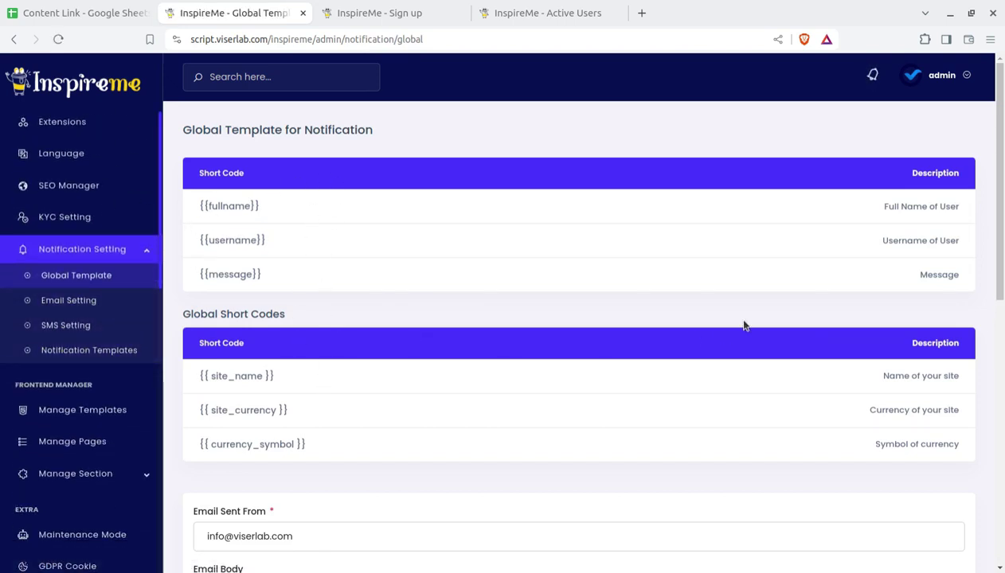
scroll(494, 379, down, 2)
scroll(478, 386, down, 3)
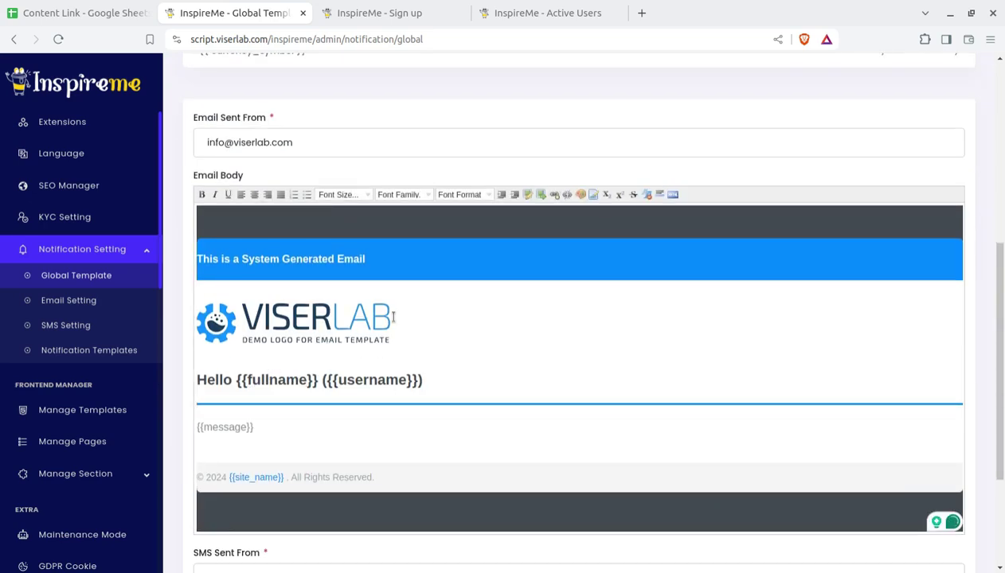
scroll(433, 327, down, 2)
scroll(441, 350, up, 4)
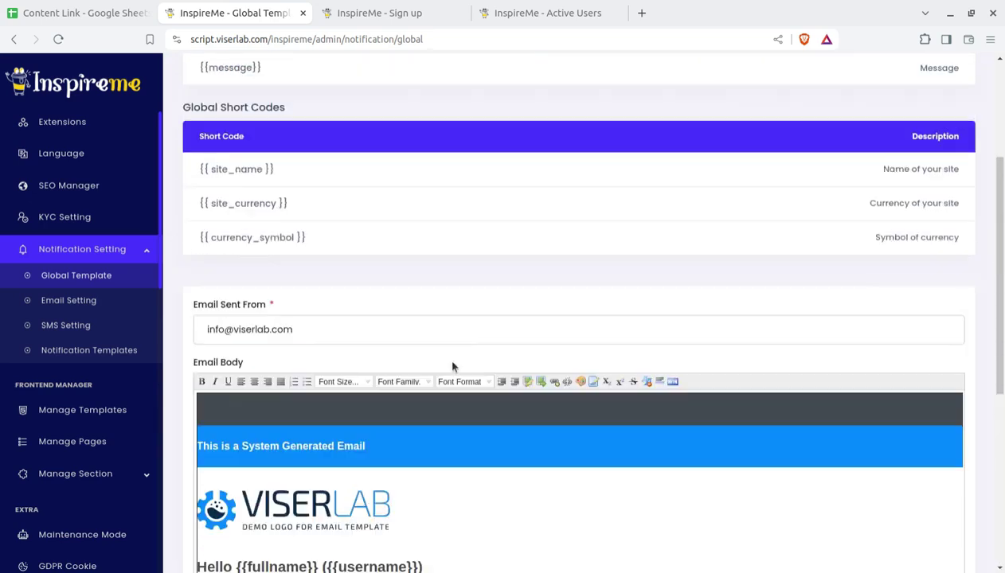
scroll(451, 362, up, 1)
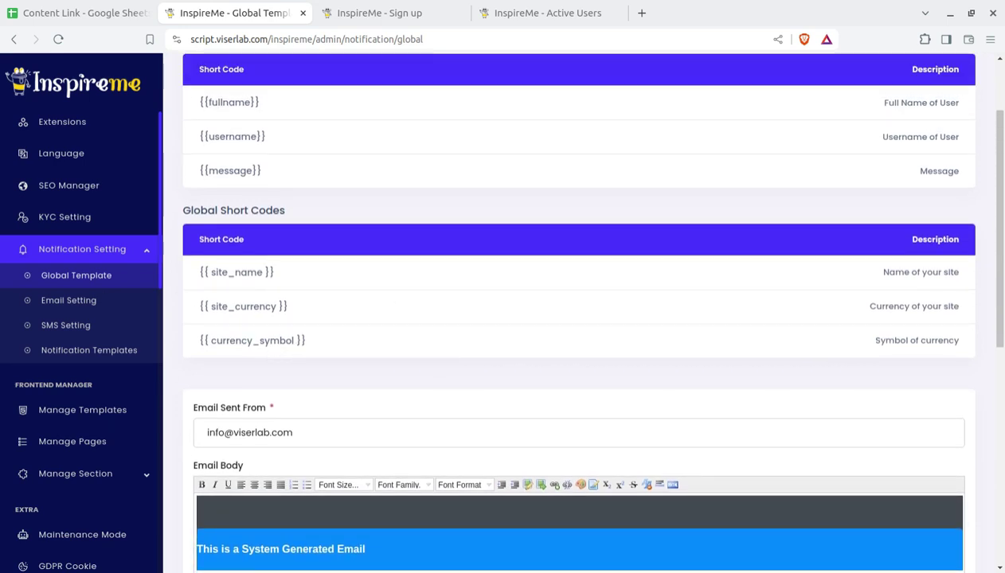
Step: Review the email notification settings and the available SMS send methods without changing the selection
click(76, 308)
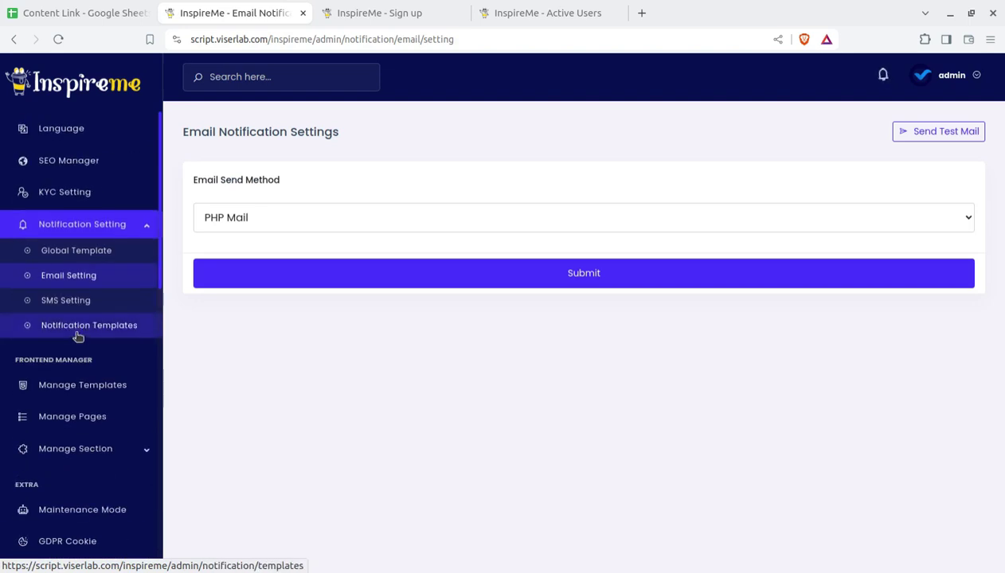
click(66, 301)
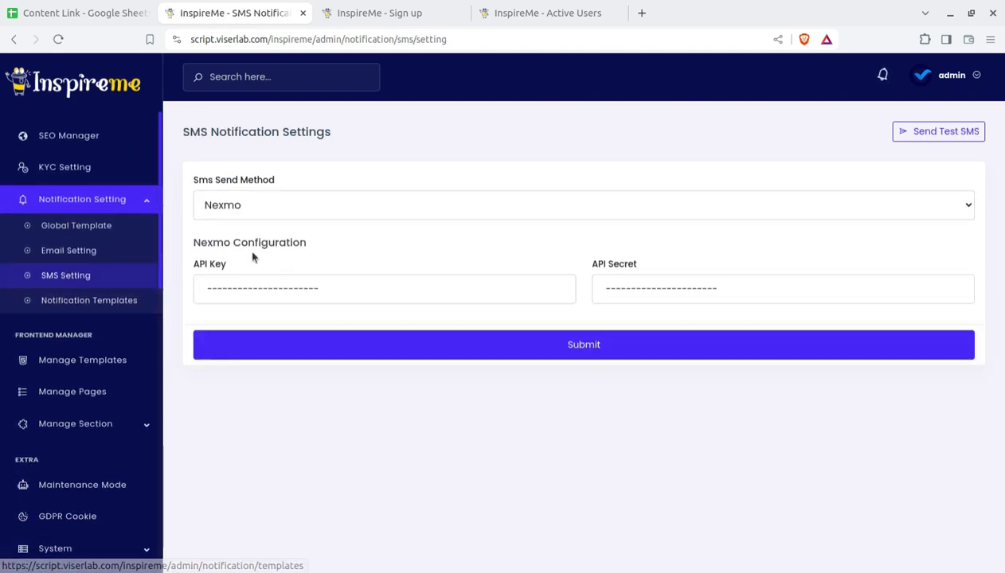
click(558, 213)
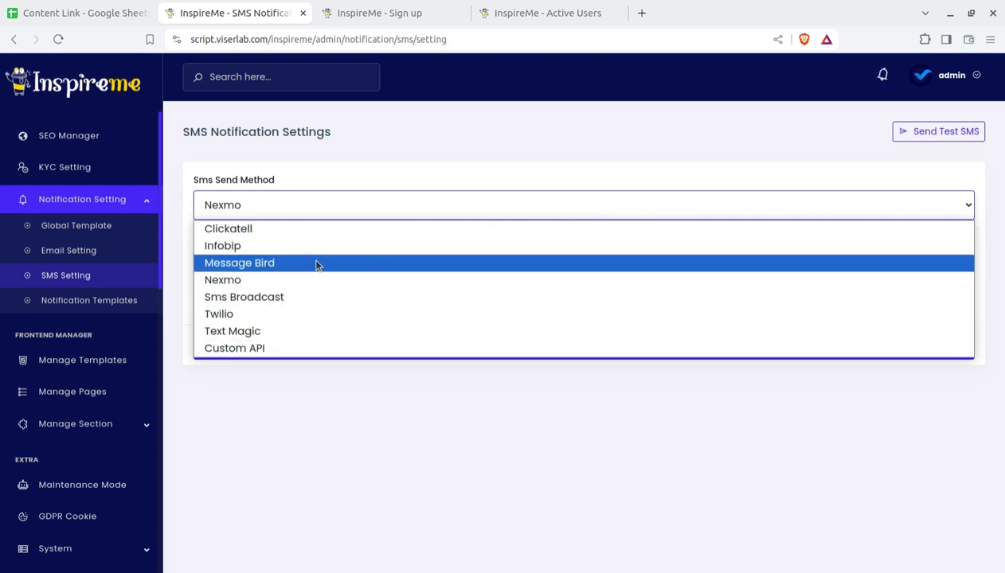
click(67, 309)
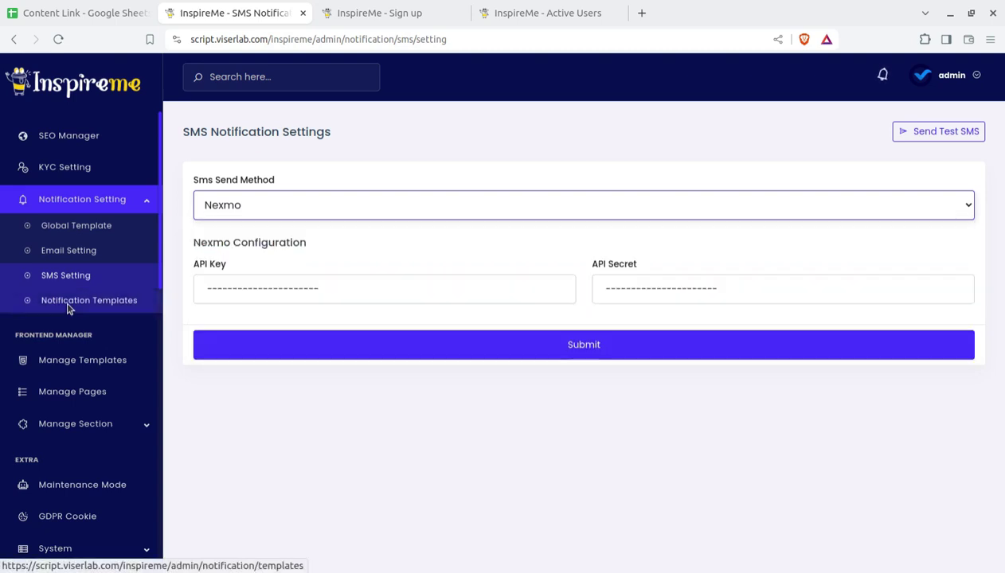
Step: Review the notification templates list and examine the KYC Approved template's short codes, email and SMS content
click(69, 306)
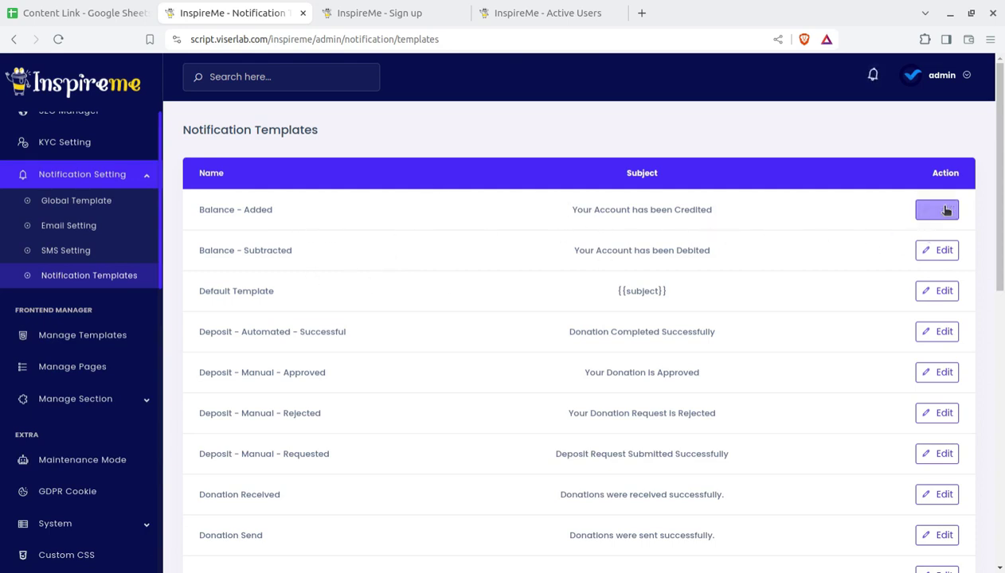
scroll(438, 359, down, 2)
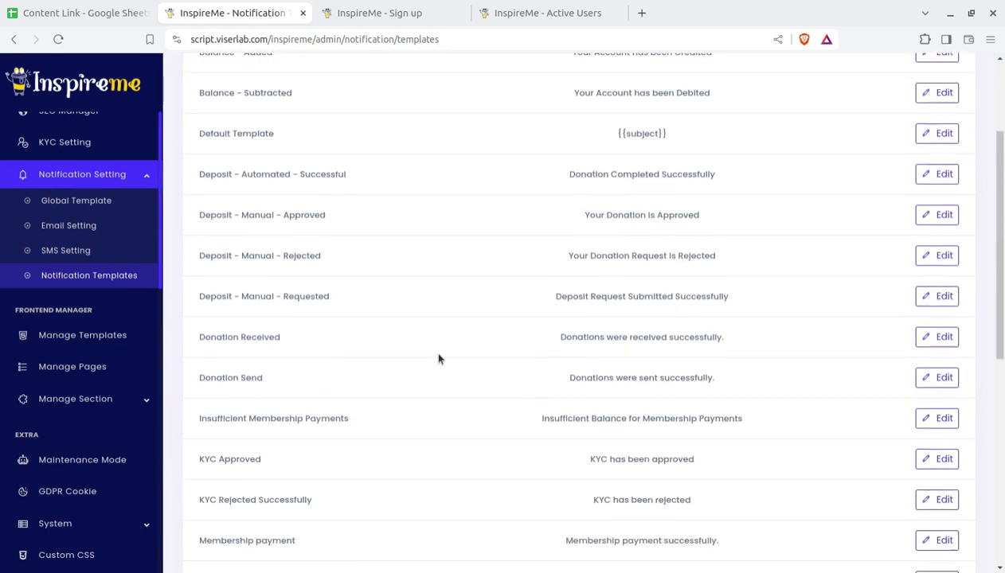
click(928, 462)
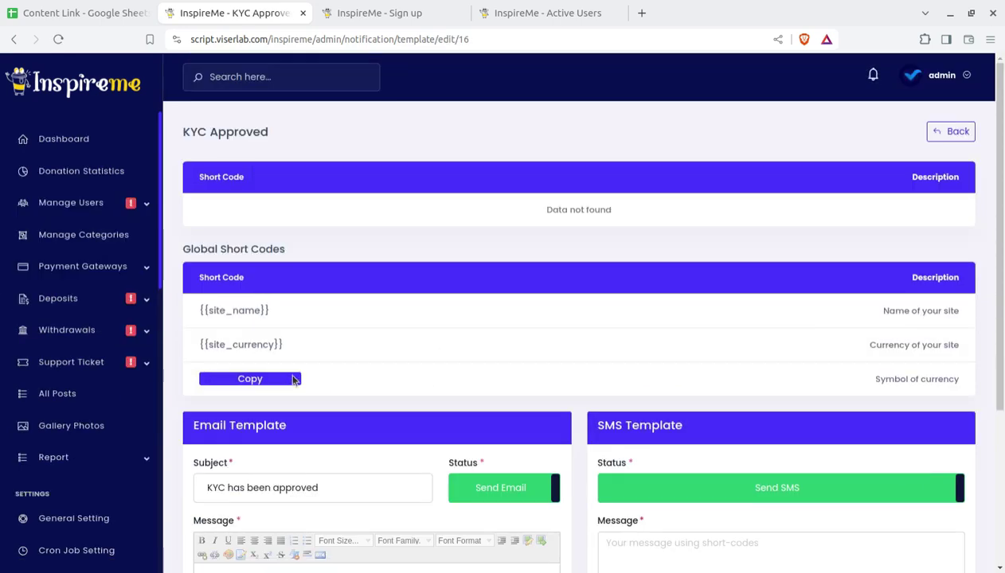
scroll(294, 380, down, 3)
click(267, 361)
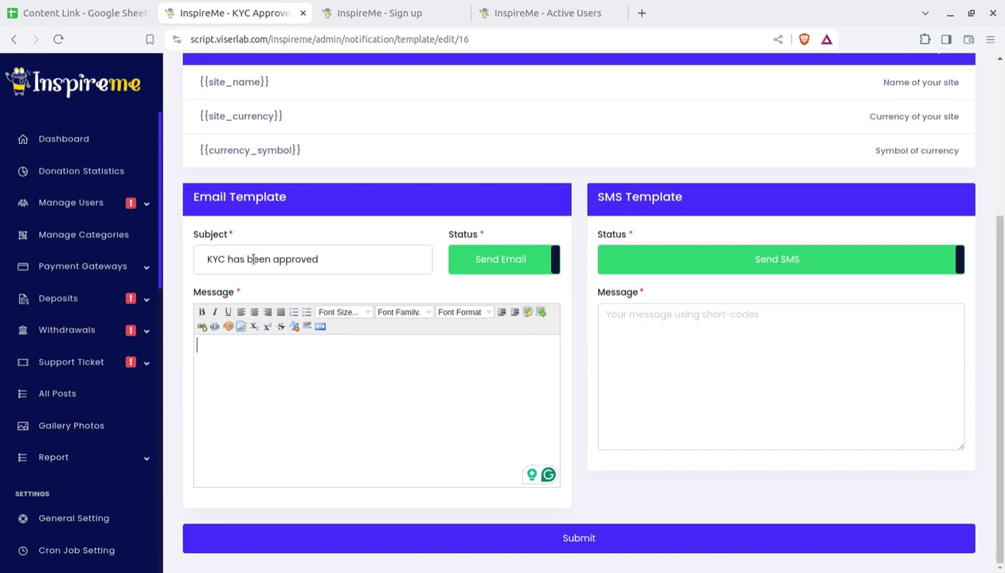
scroll(368, 282, up, 1)
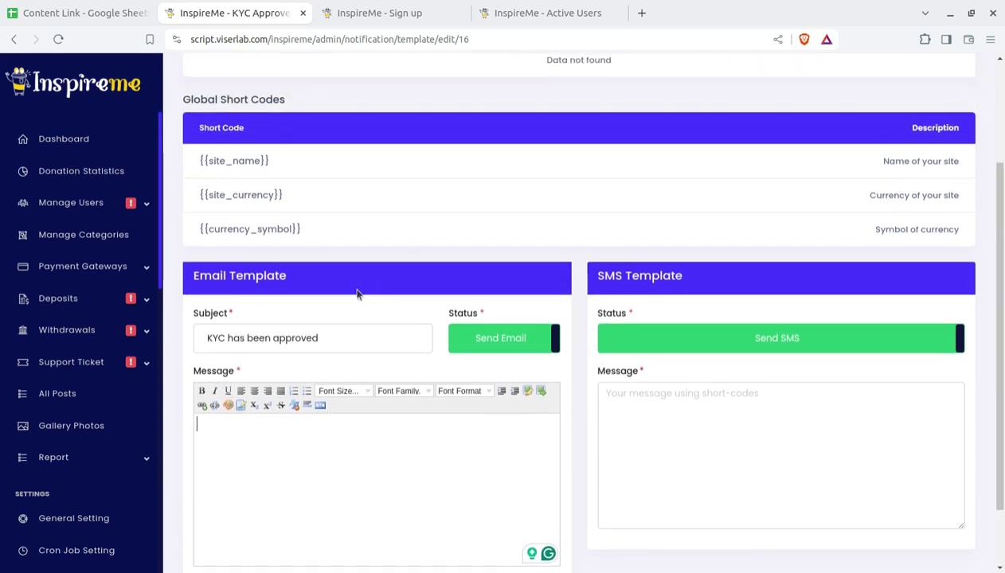
scroll(271, 317, up, 1)
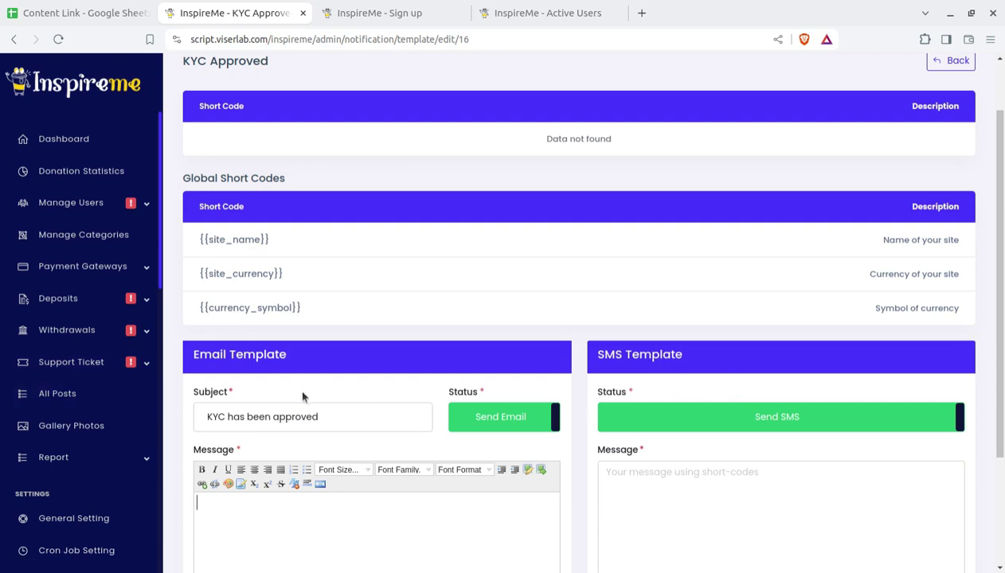
scroll(302, 396, down, 2)
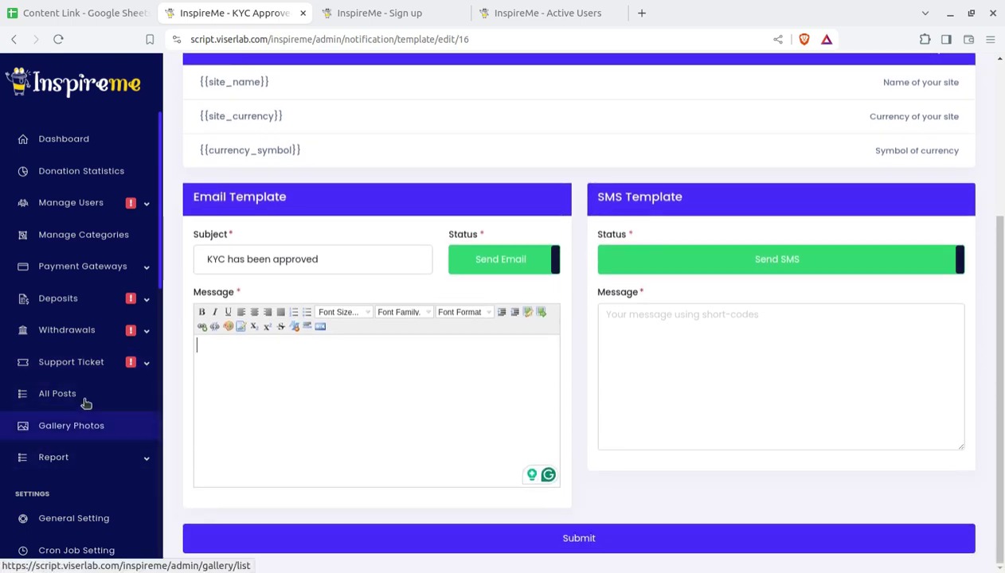
Step: Review the frontend templates and the managed pages, and open the section layout of the HOME page
scroll(92, 422, down, 4)
scroll(108, 518, down, 4)
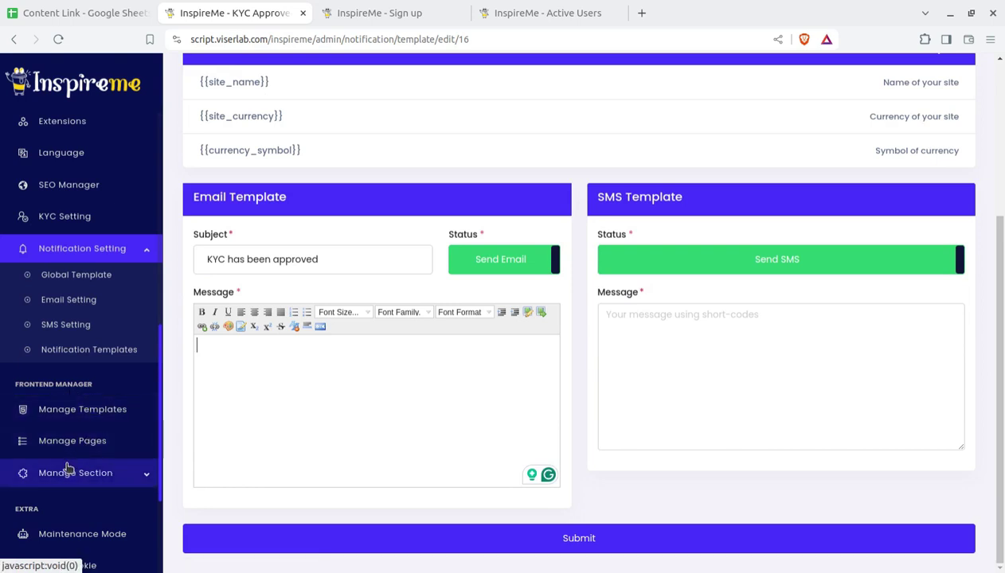
click(78, 413)
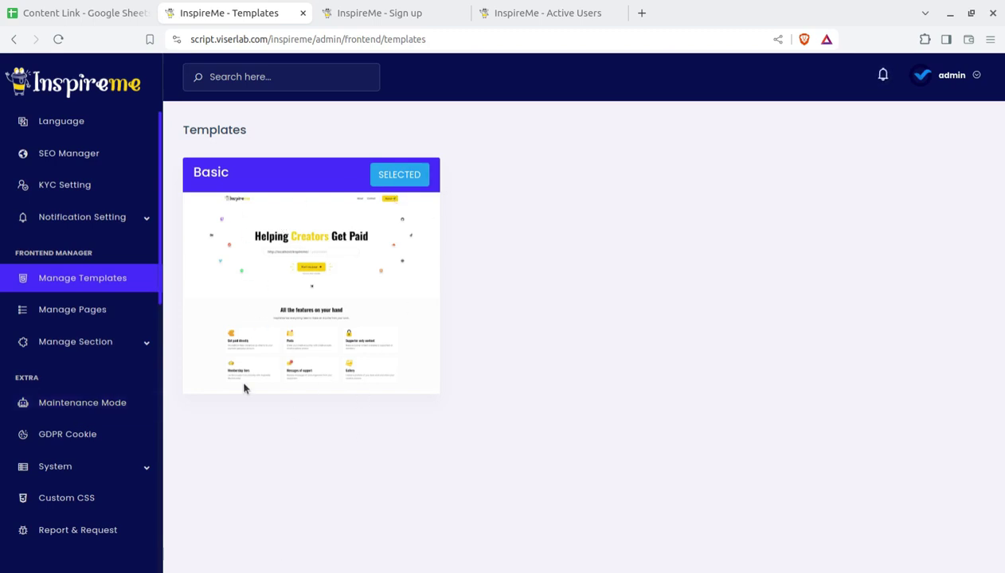
click(68, 316)
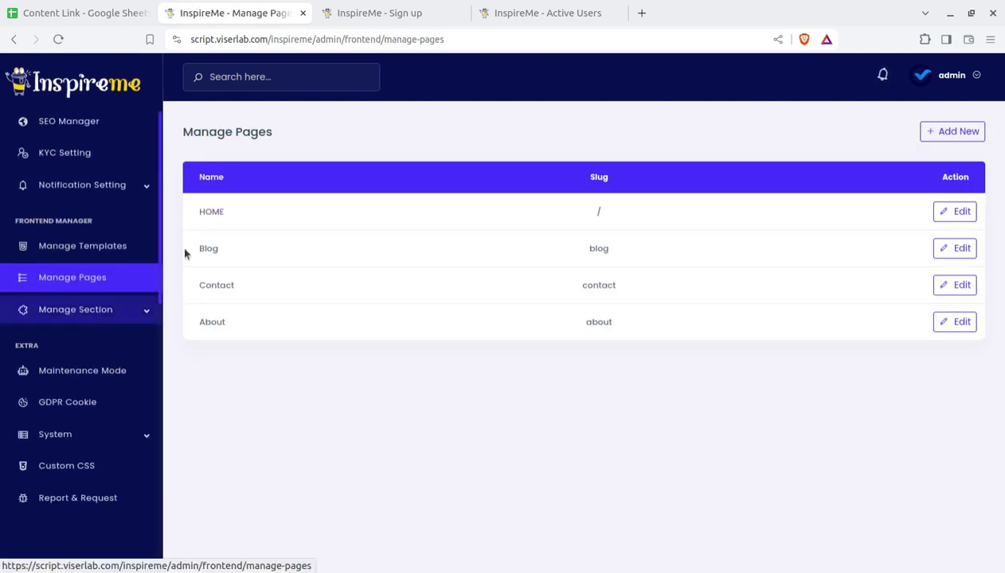
click(954, 211)
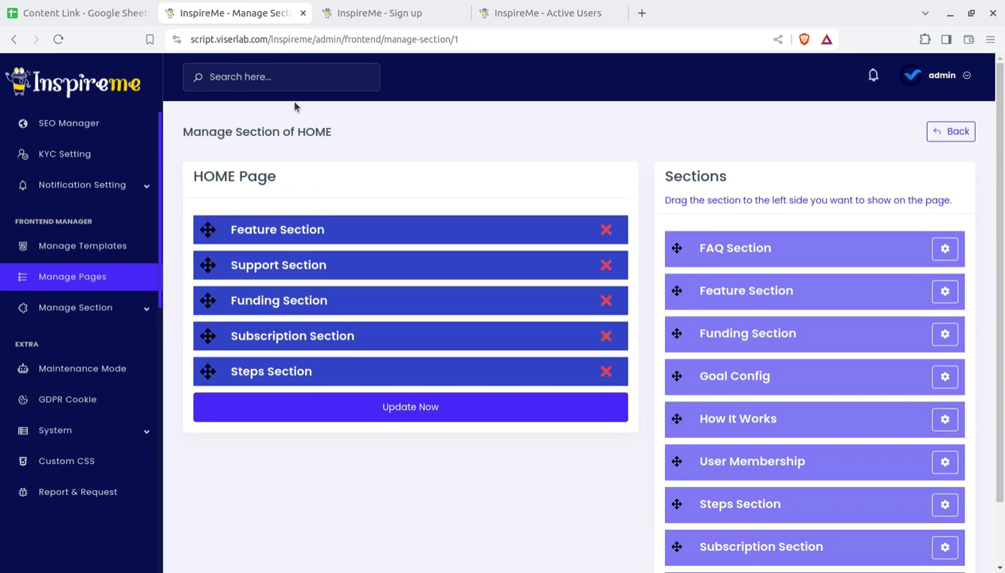
Step: Take the public site from the sign-up form back to its homepage and return to the HOME page's section layout
click(368, 14)
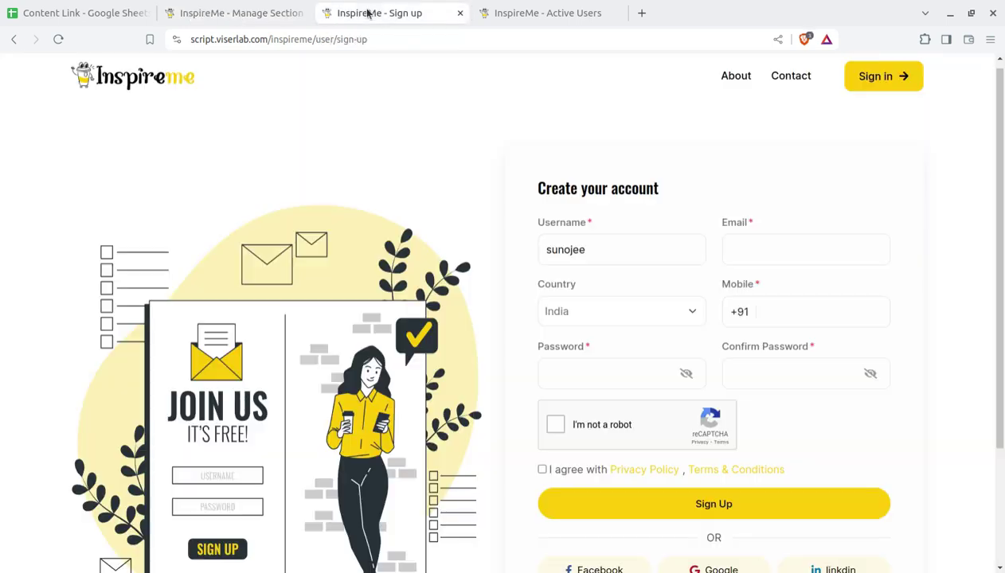
click(14, 39)
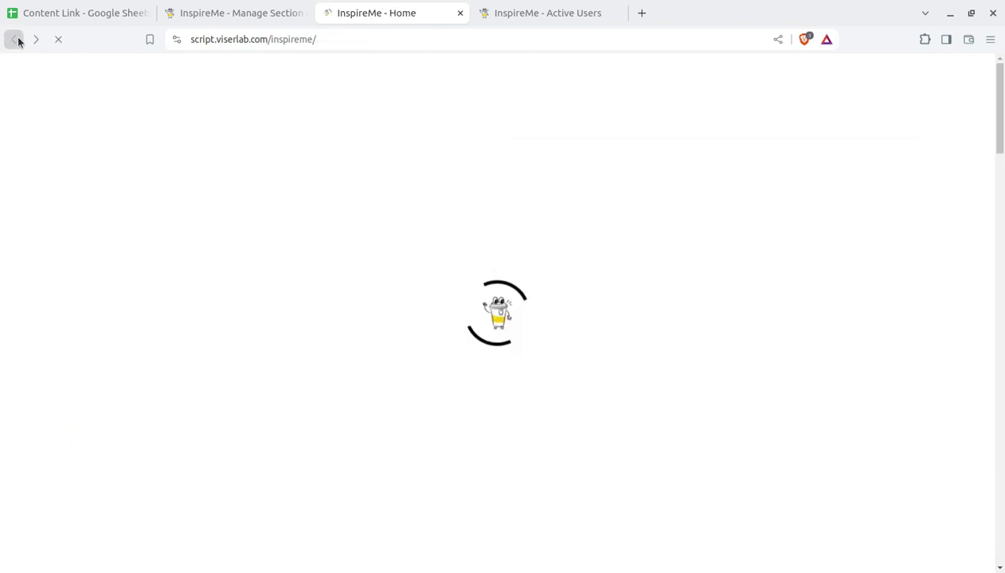
click(261, 16)
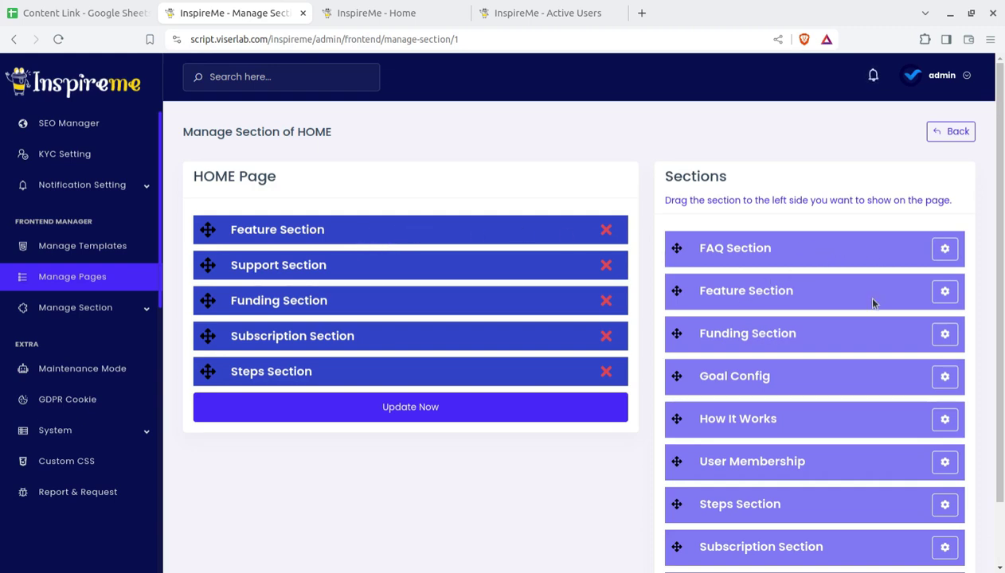
Step: Examine the Subscription Section's content and its item list from the HOME sections, and close it unchanged
scroll(796, 290, down, 2)
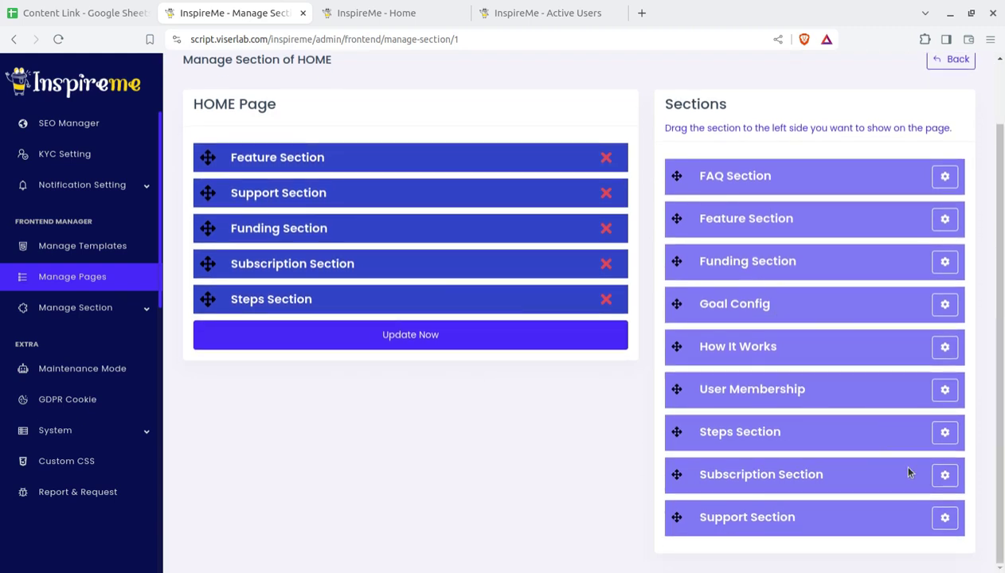
click(944, 475)
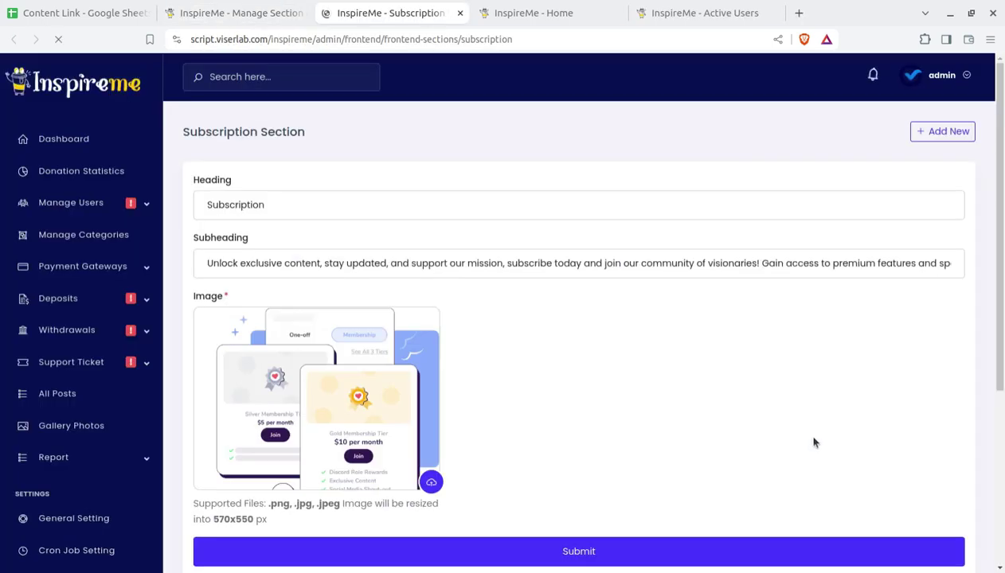
scroll(307, 262, down, 3)
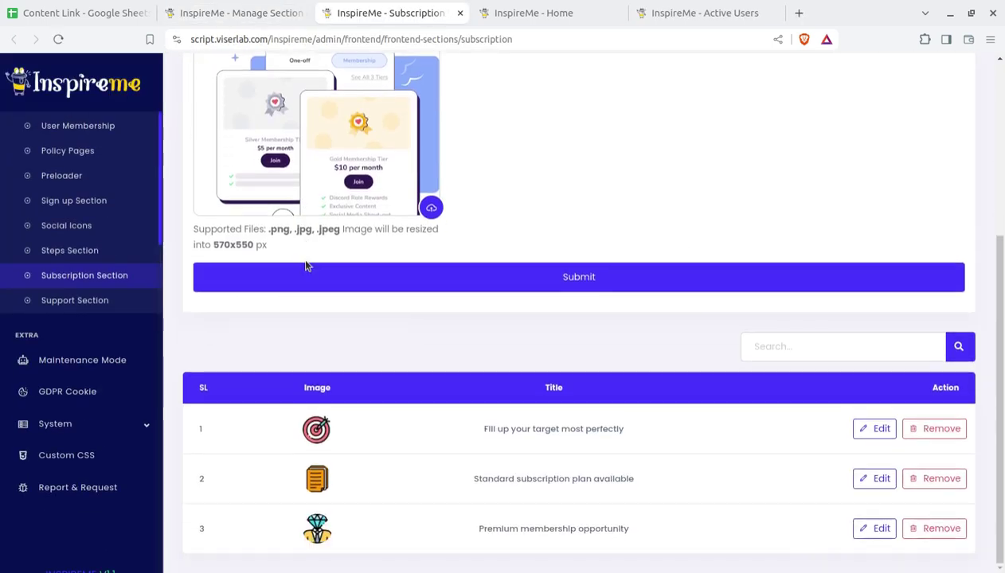
scroll(308, 263, up, 3)
click(459, 13)
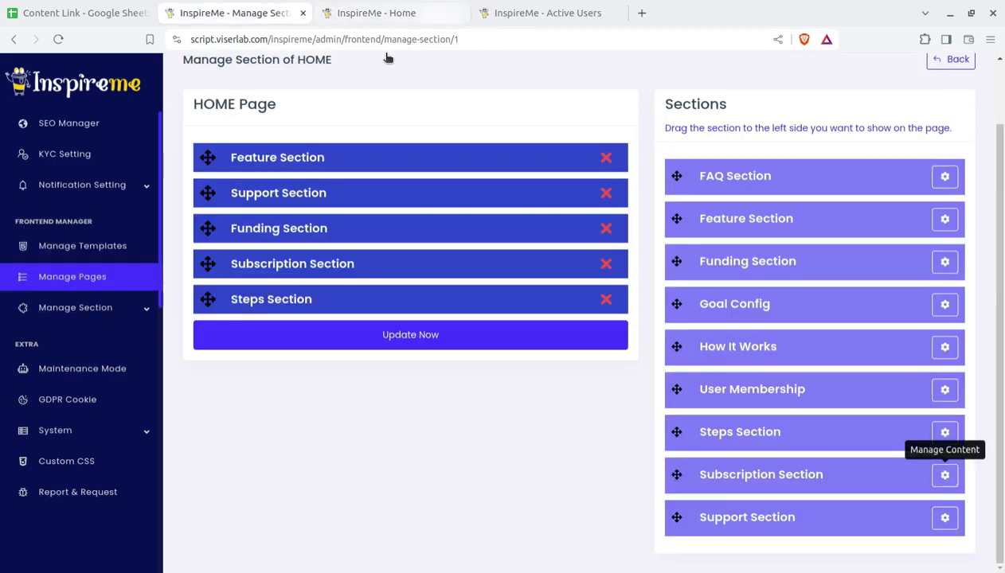
Step: Review the About Us section's content and look through the list of other manageable frontend sections
click(83, 317)
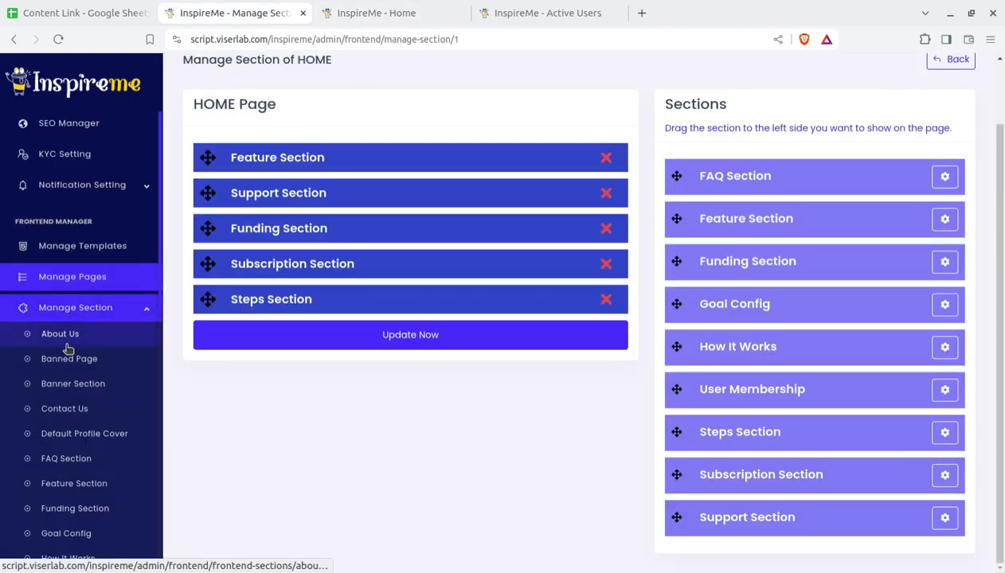
click(70, 334)
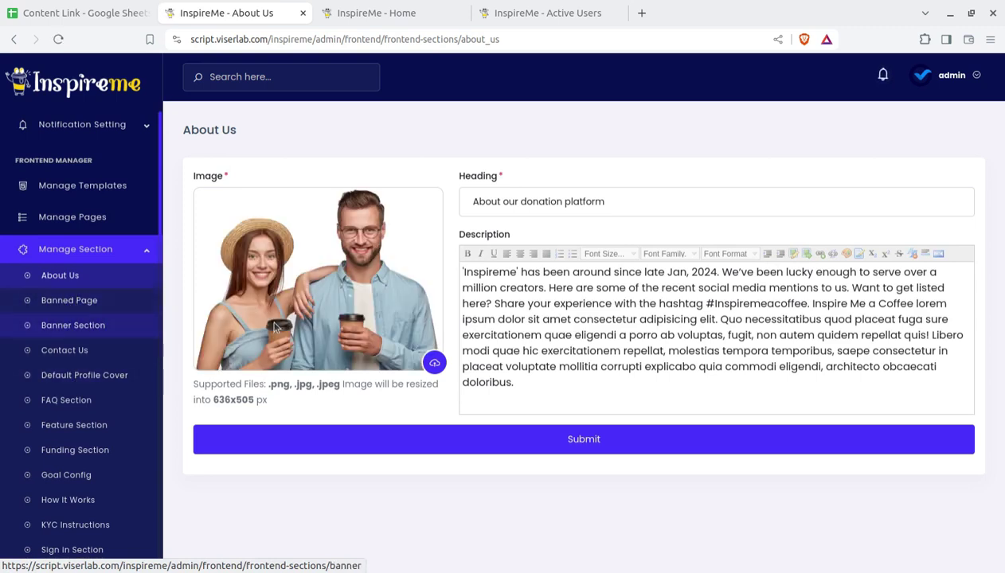
scroll(83, 305, up, 10)
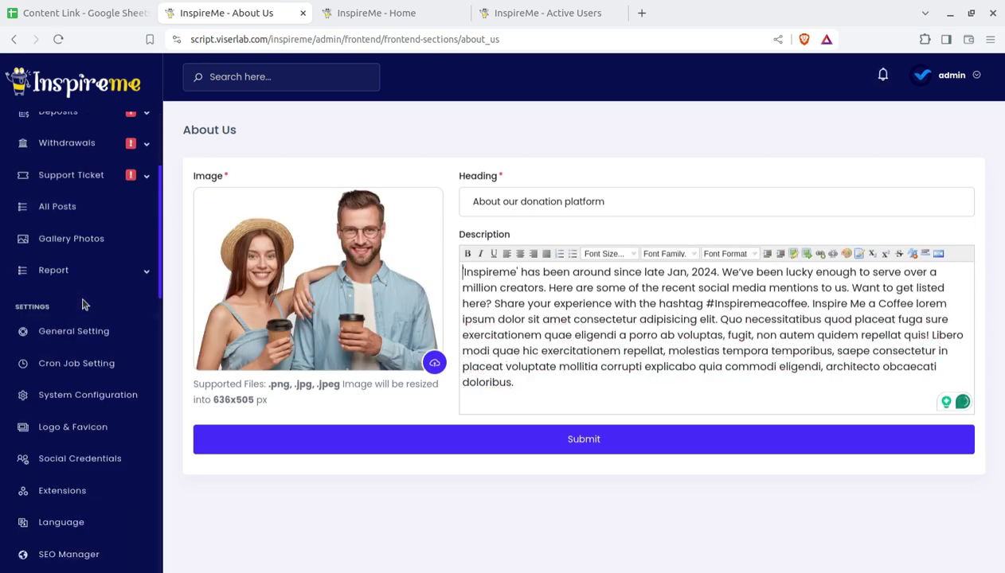
scroll(86, 315, down, 10)
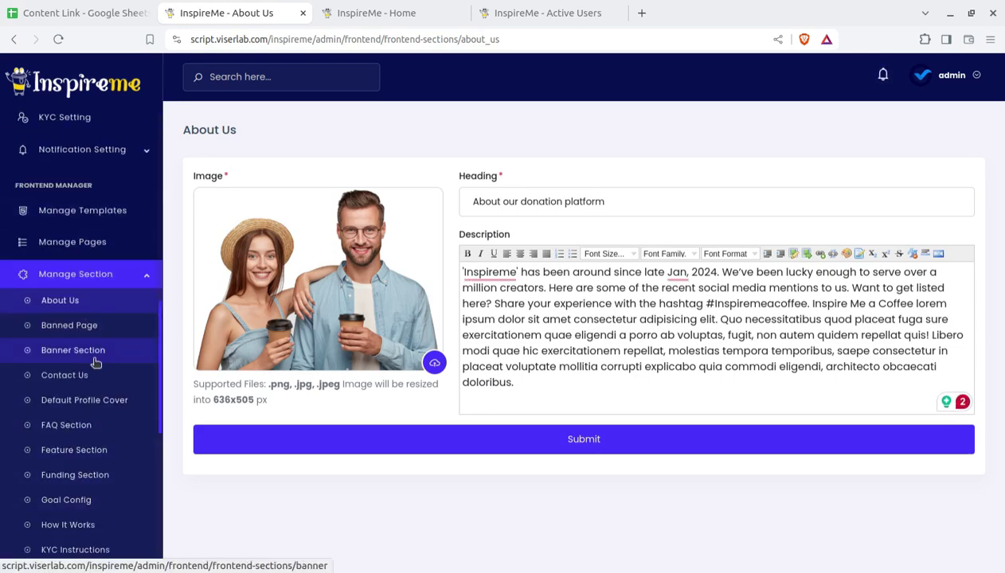
scroll(90, 475, down, 3)
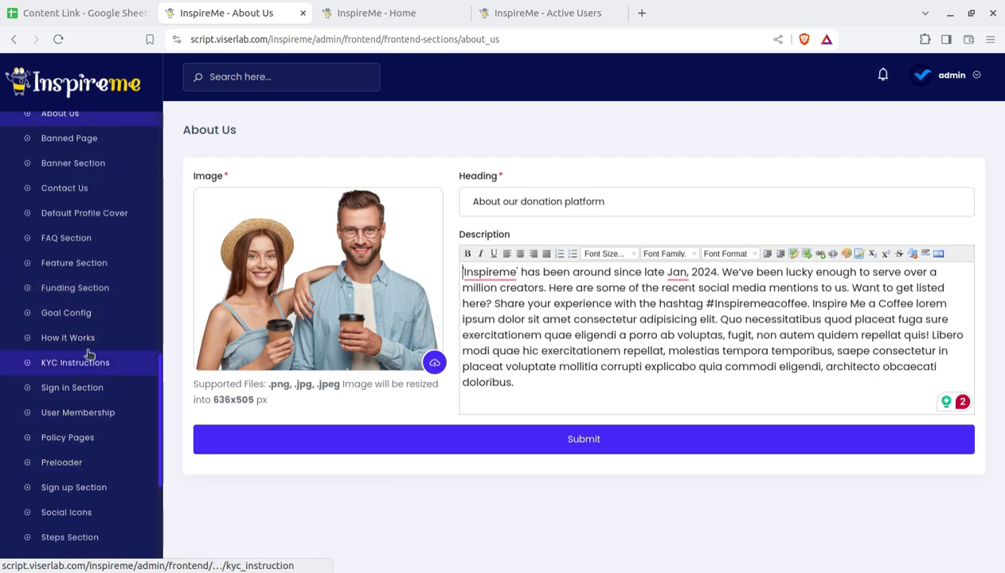
Step: Review the Maintenance Mode page's status, heading and description, and the GDPR Cookie page's status and policy text
scroll(70, 375, down, 5)
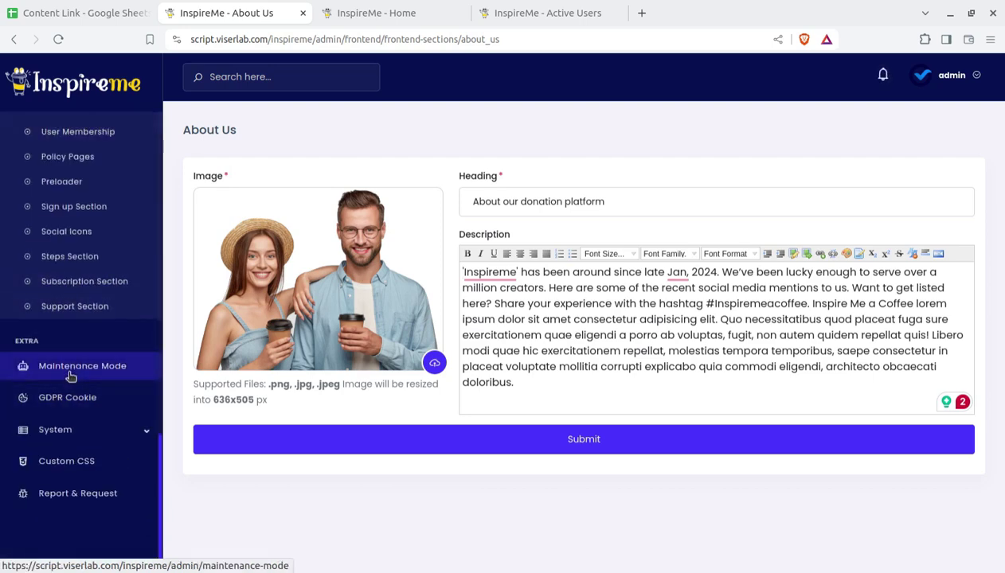
scroll(70, 375, up, 5)
scroll(90, 440, down, 5)
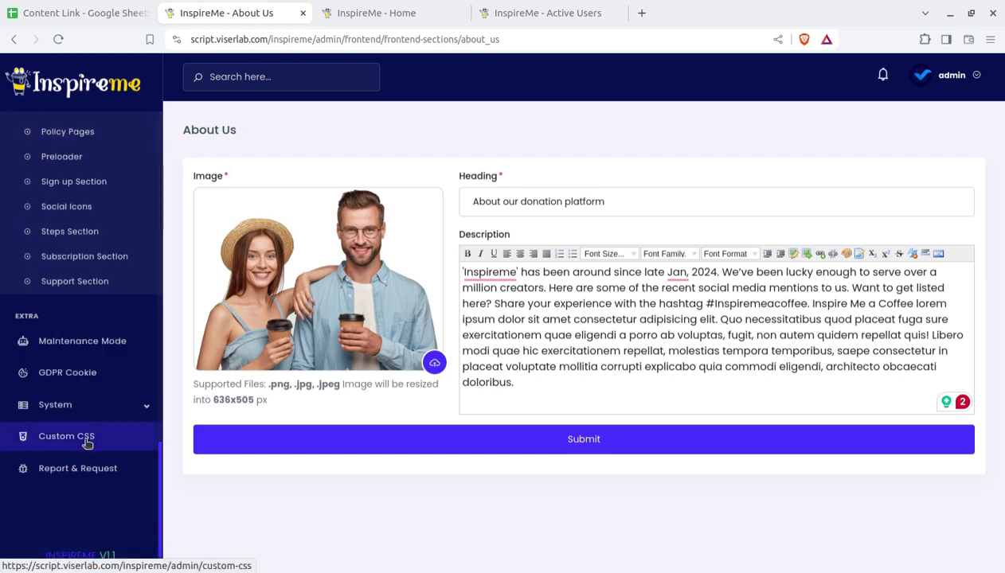
click(64, 351)
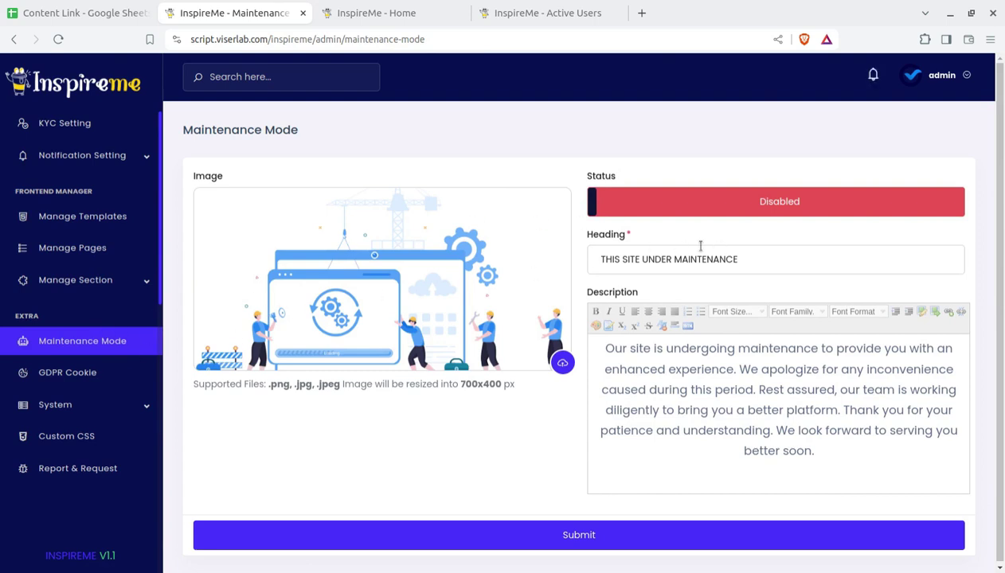
click(592, 357)
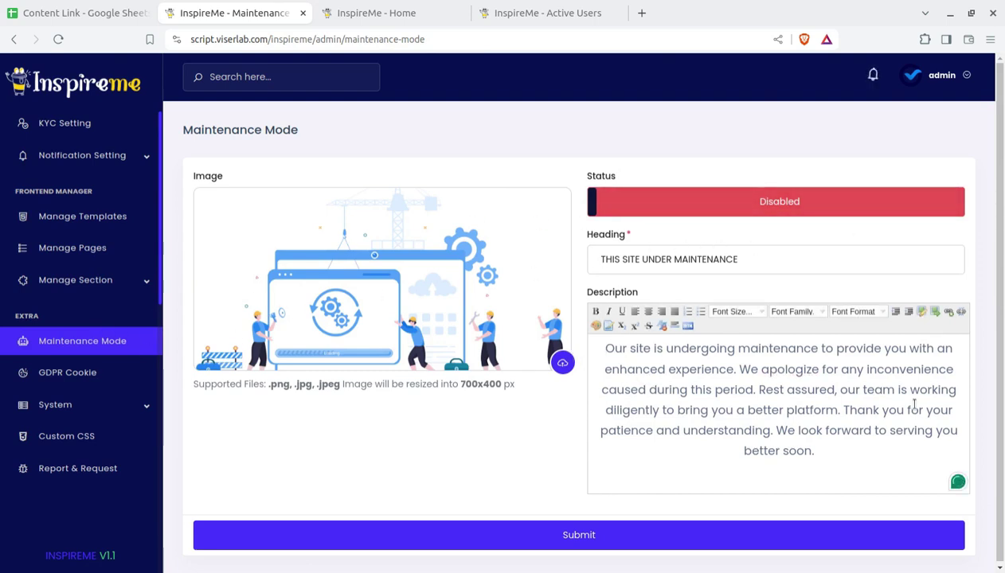
click(61, 383)
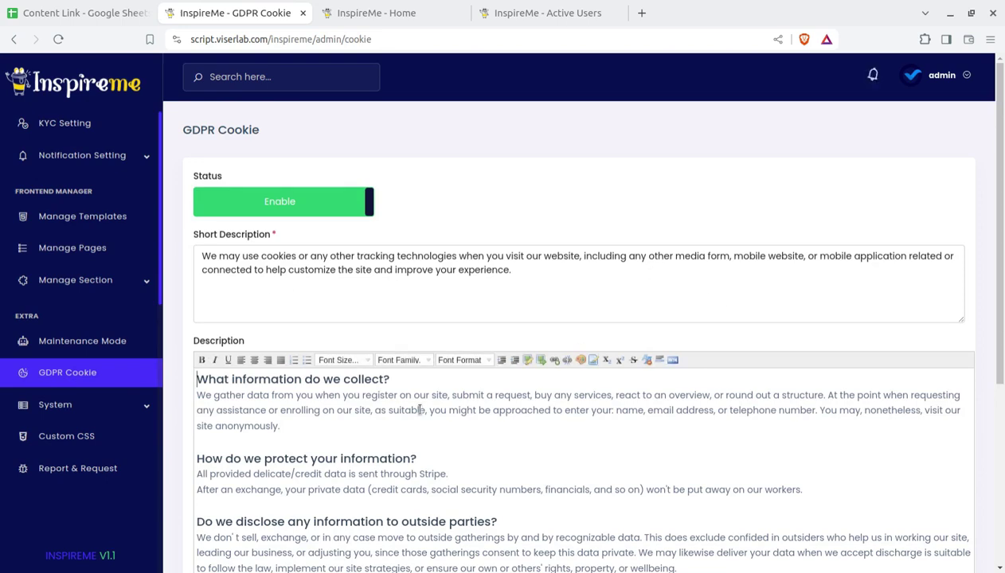
scroll(414, 404, down, 2)
Step: Reveal the System options and look through the admin navigation, from the Extra entries up to the Dashboard entry
click(51, 408)
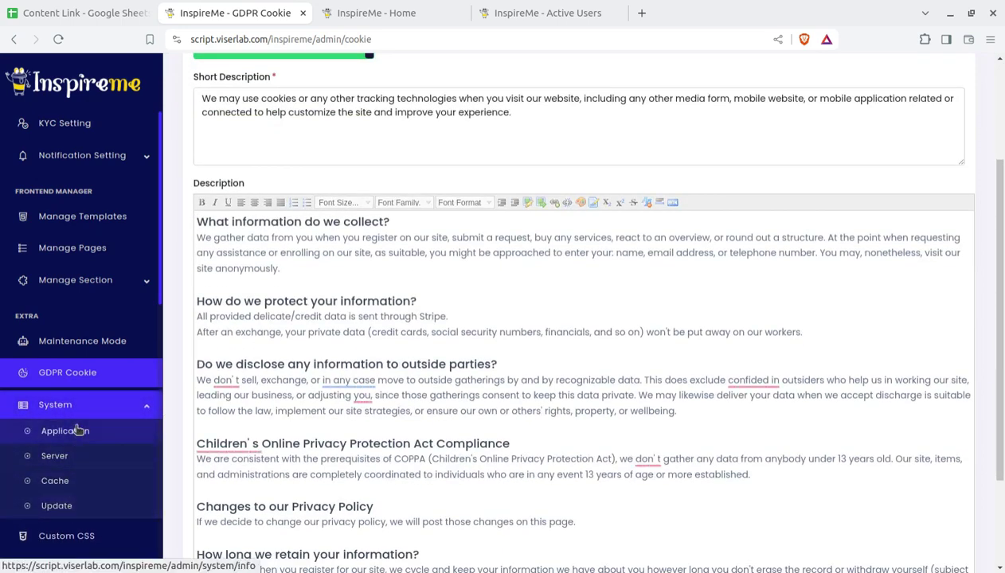
scroll(72, 521, up, 5)
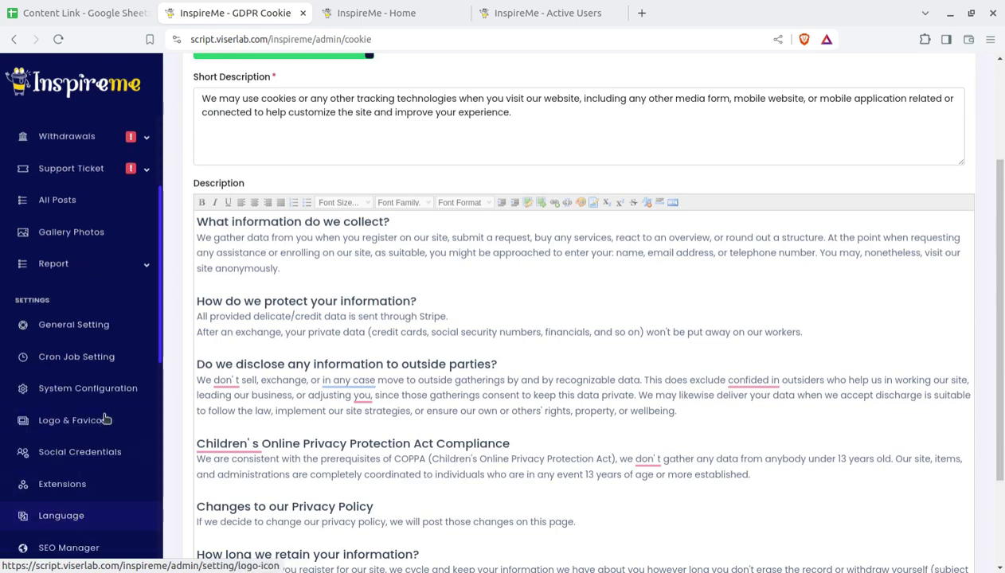
scroll(92, 477, down, 5)
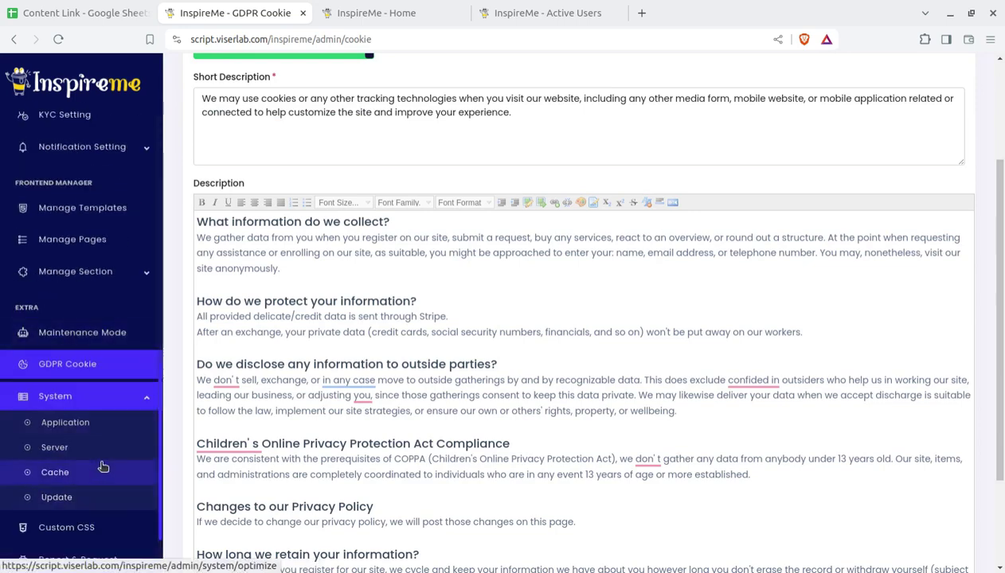
scroll(97, 470, down, 1)
scroll(94, 469, up, 2)
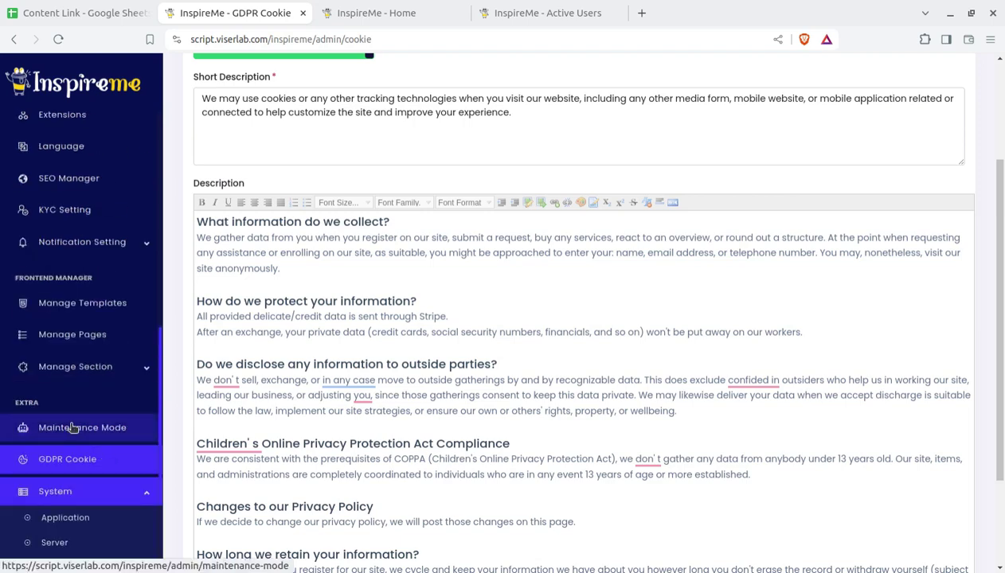
scroll(94, 473, up, 8)
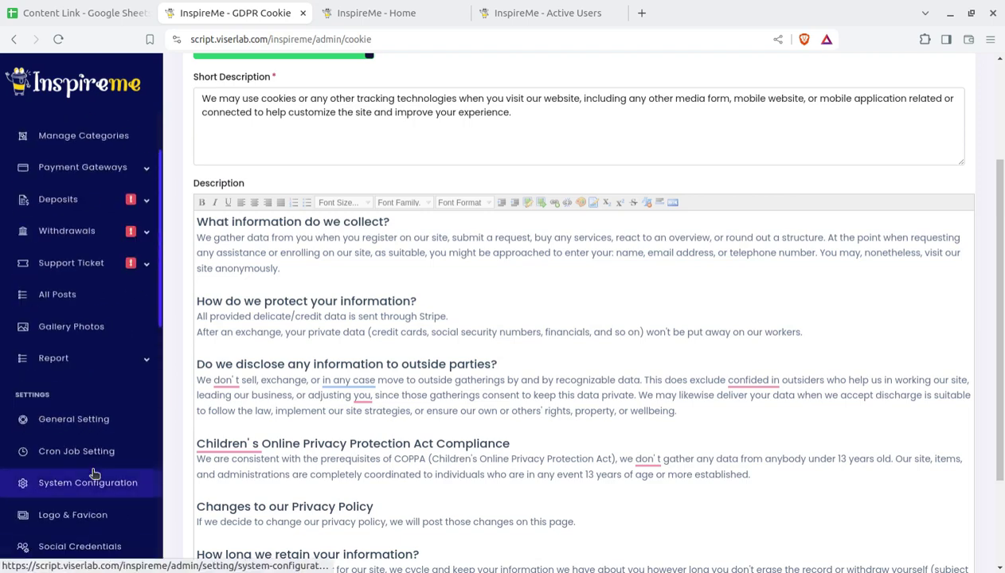
scroll(94, 473, down, 8)
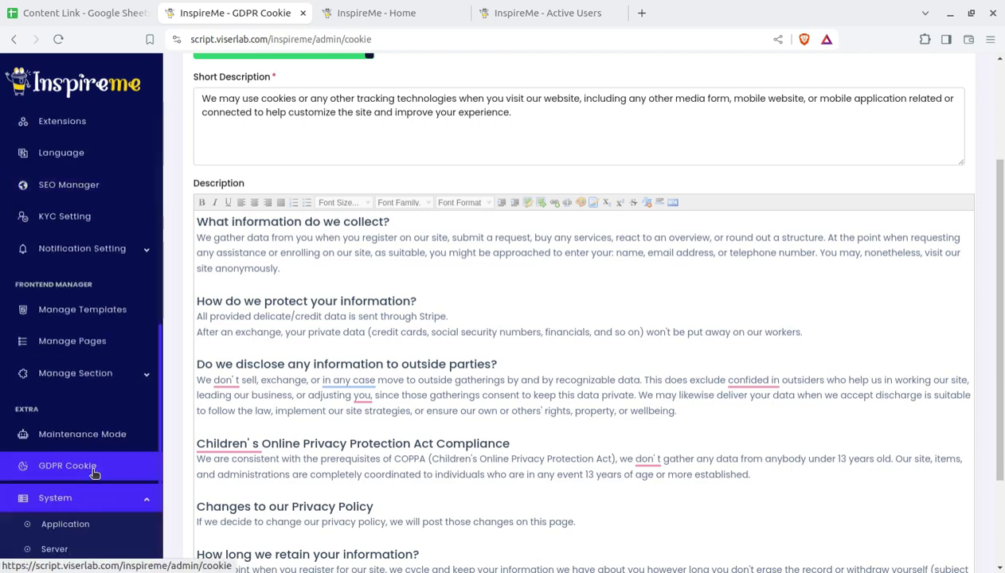
scroll(99, 464, down, 2)
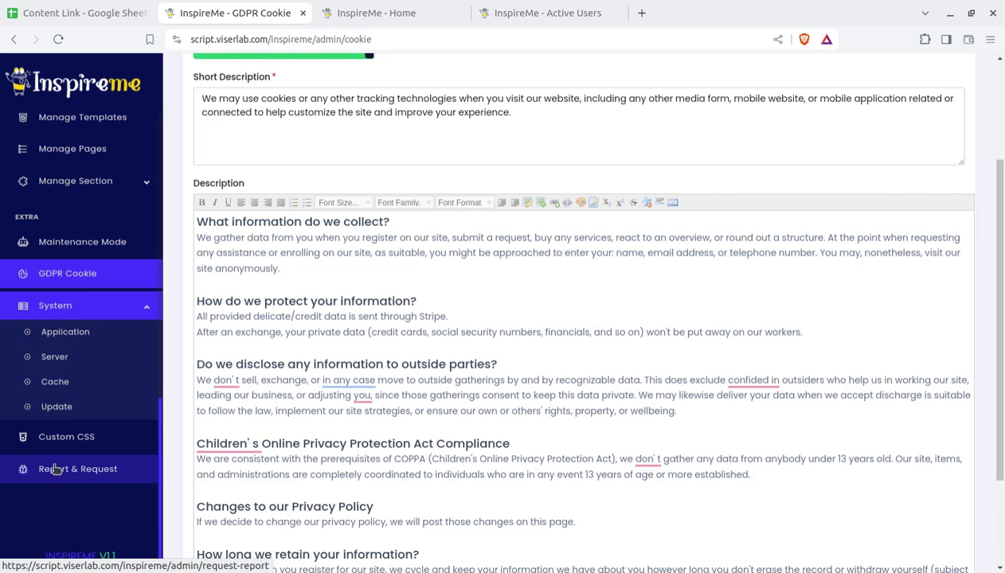
scroll(63, 494, up, 4)
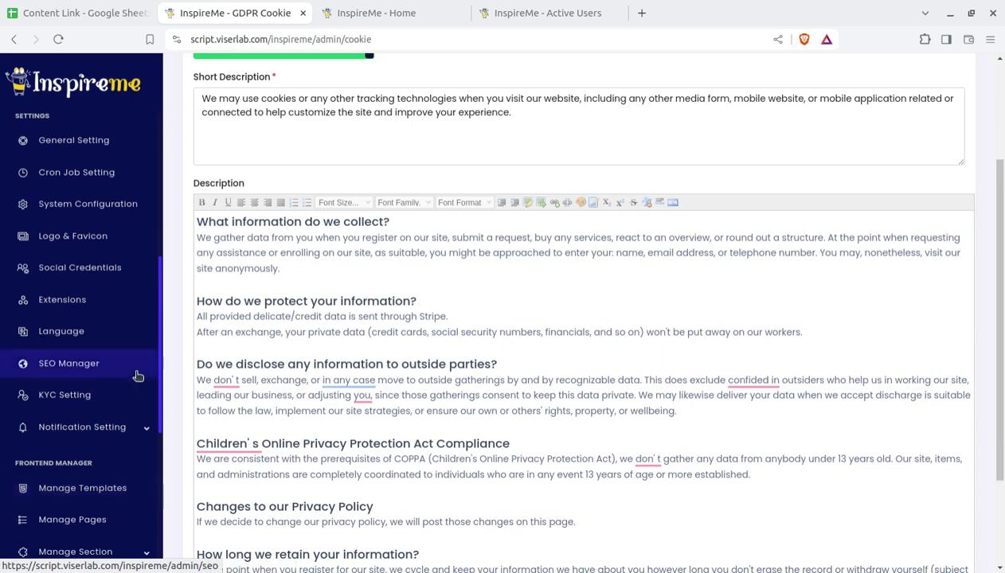
scroll(92, 442, up, 4)
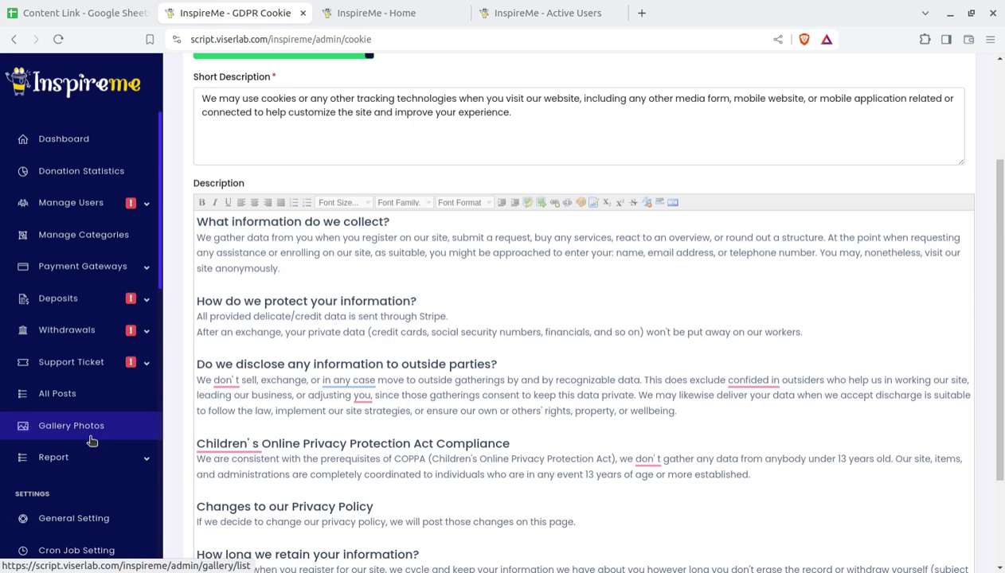
Step: View the admin dashboard's summary figures and the Donation Statistics chart
click(64, 138)
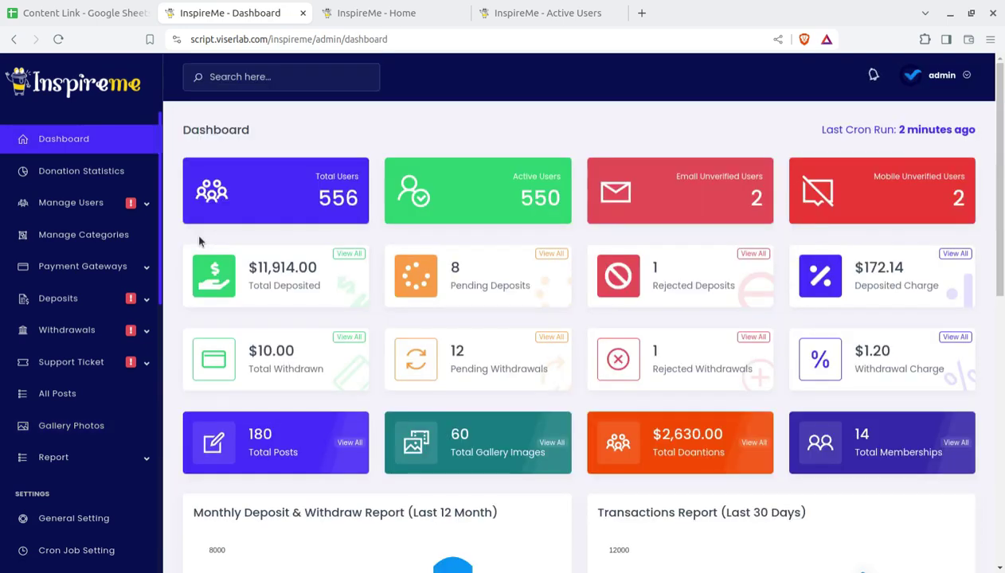
click(89, 177)
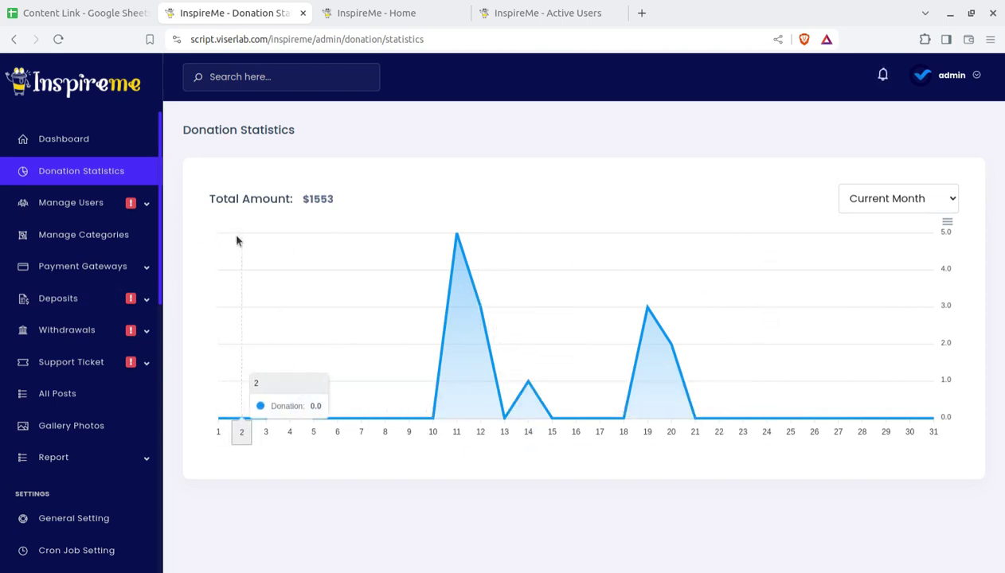
Step: Open the first account in the Active Users list and review its balances, actions, personal information and verification settings
click(92, 209)
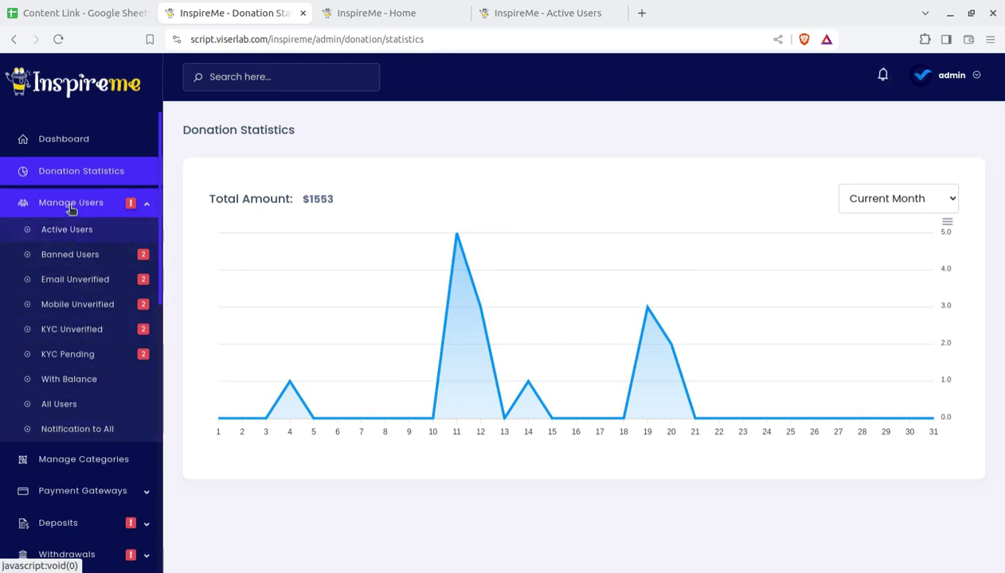
click(70, 231)
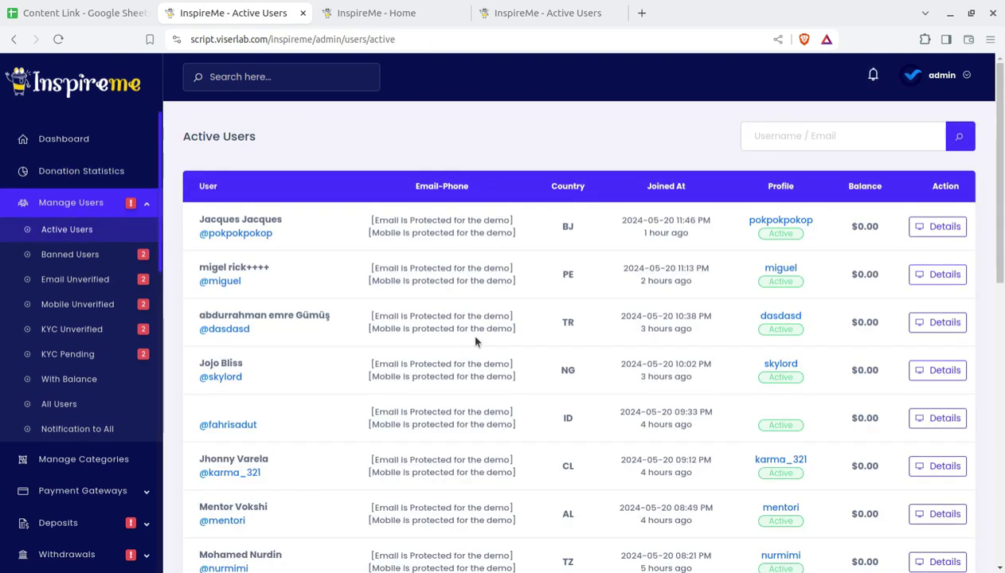
click(242, 232)
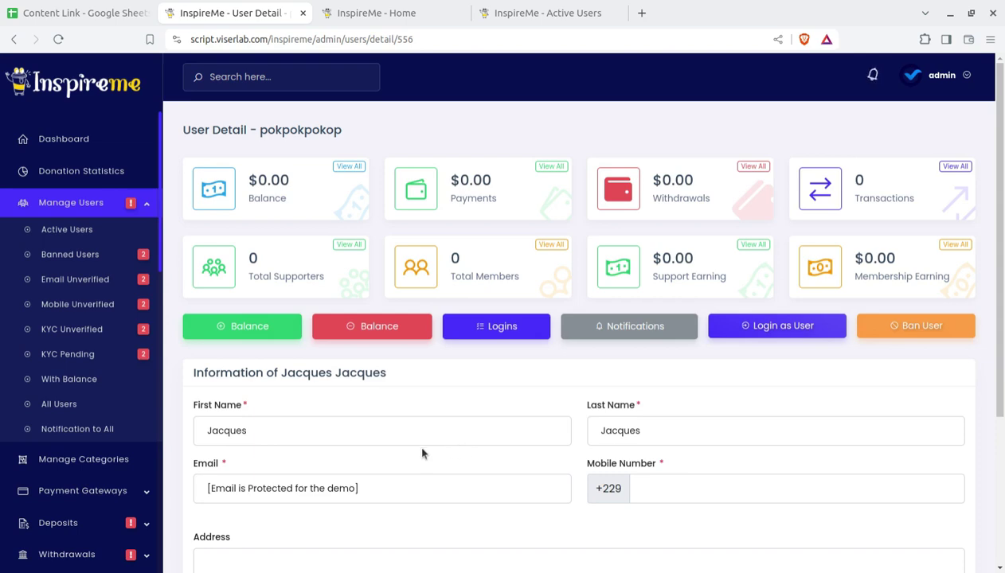
scroll(670, 448, down, 2)
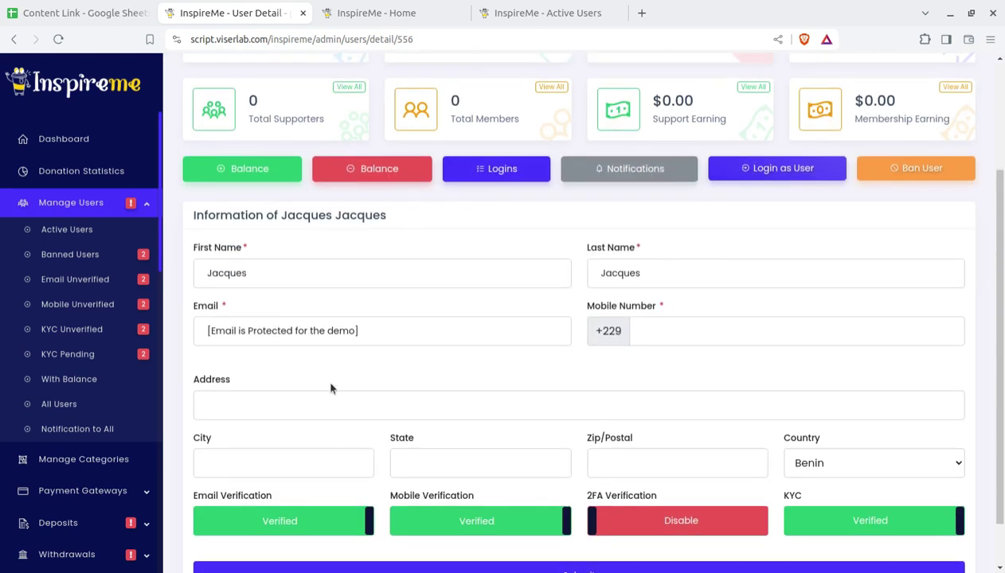
scroll(348, 414, down, 1)
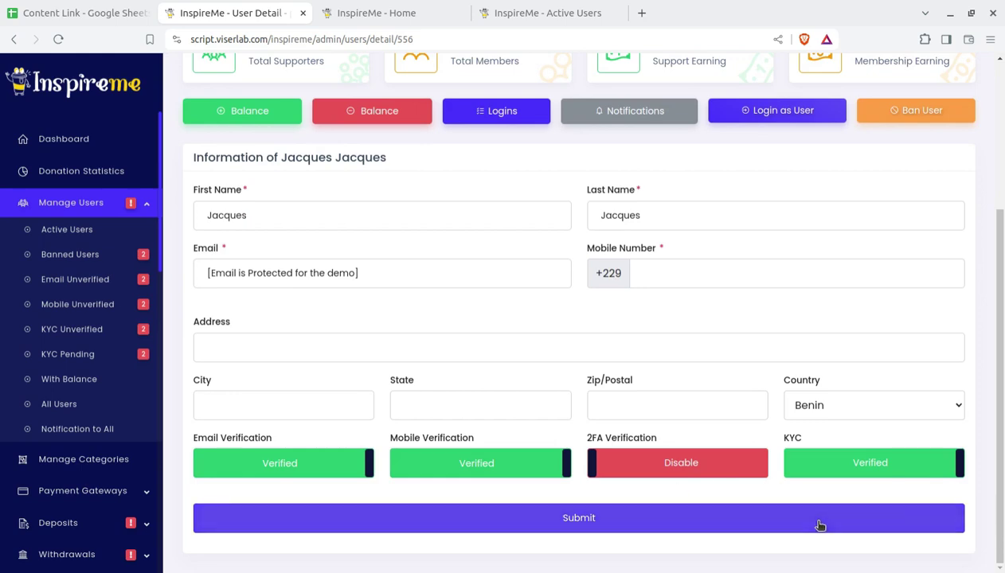
scroll(821, 525, up, 3)
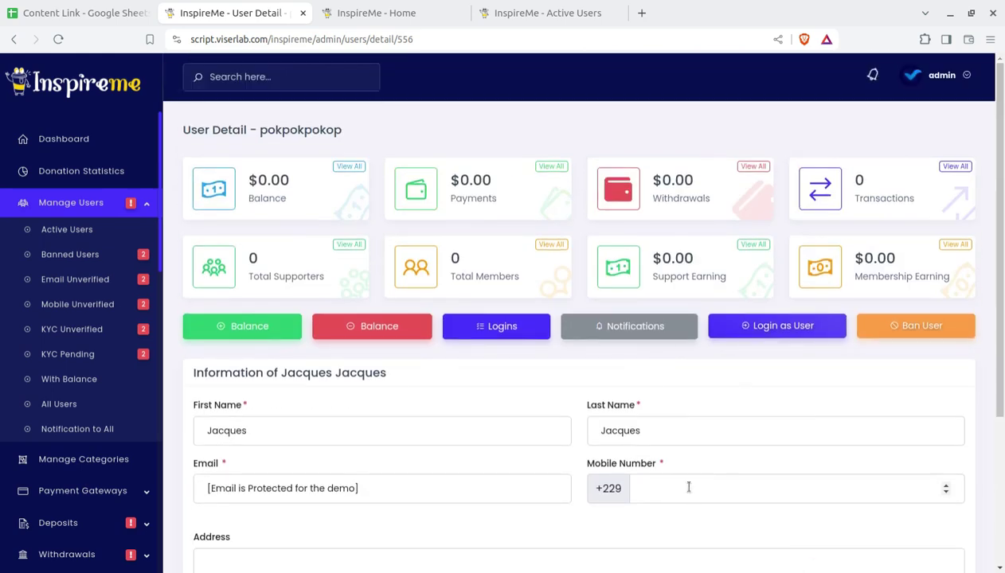
Step: Check this user's login history, and return to the same user's details through the Active Users list
click(487, 338)
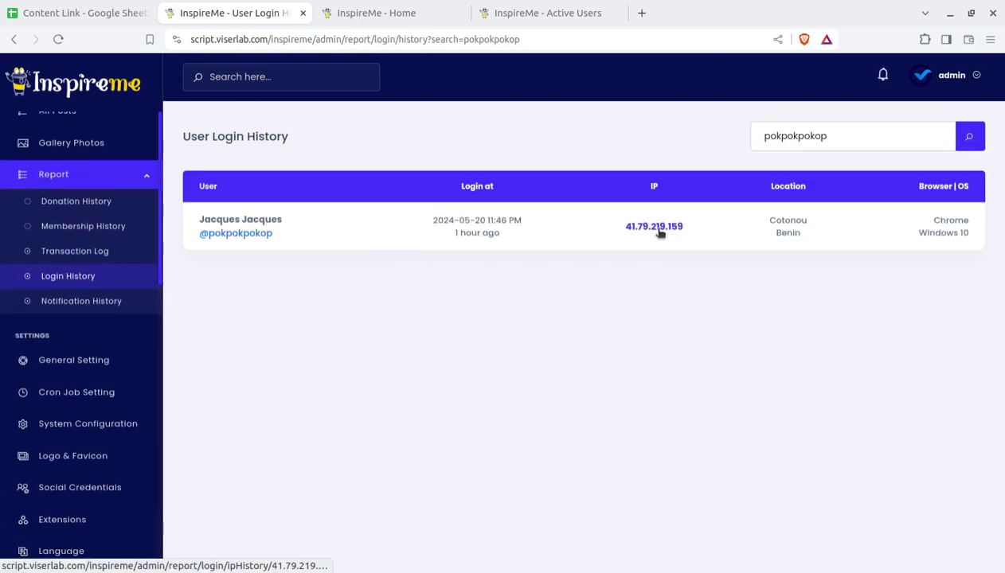
scroll(146, 258, up, 5)
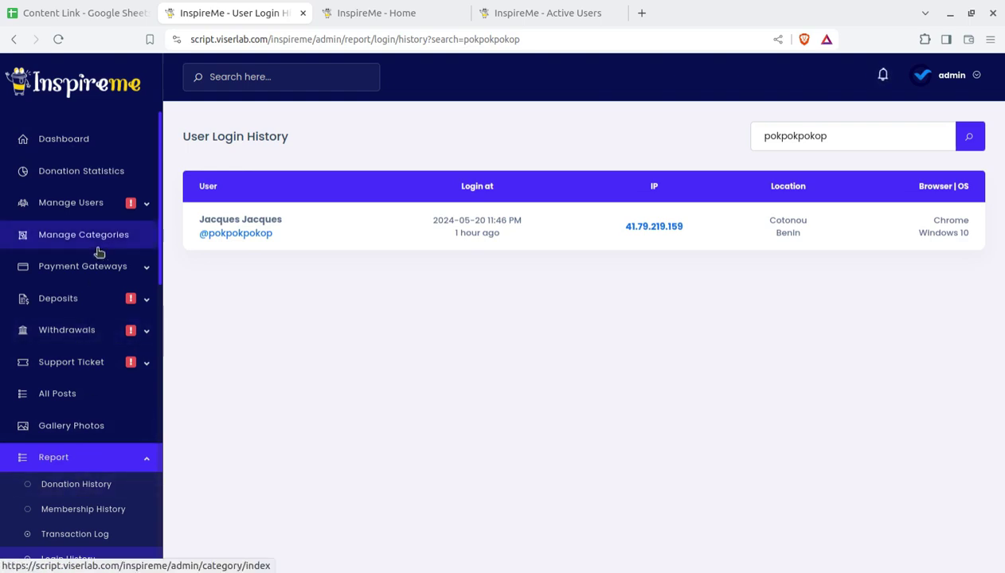
click(82, 209)
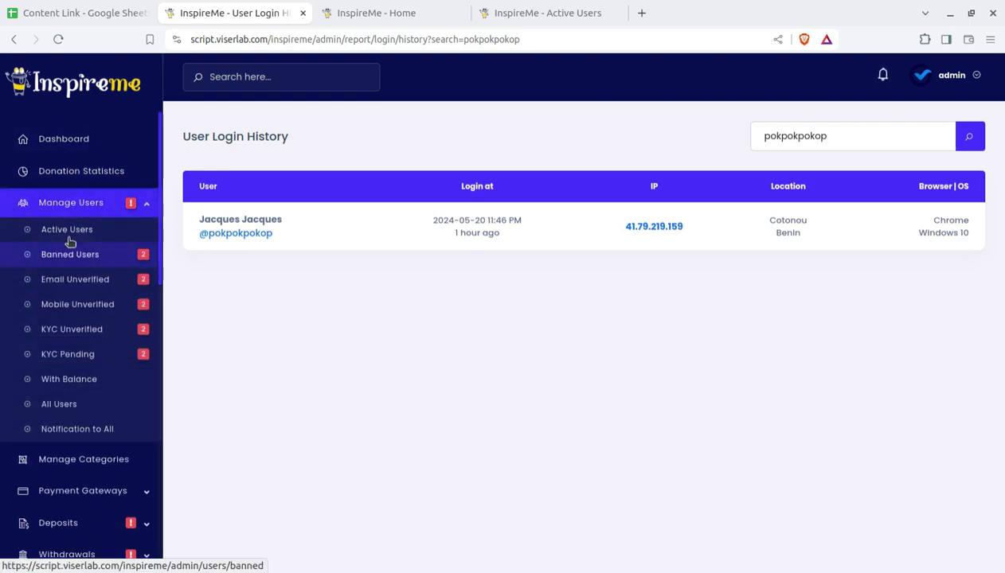
click(67, 233)
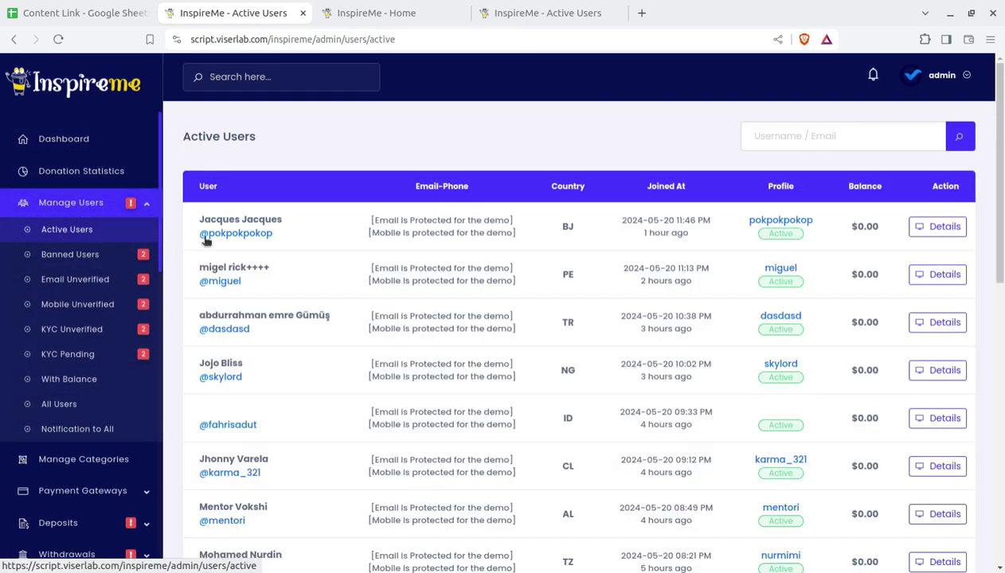
click(924, 229)
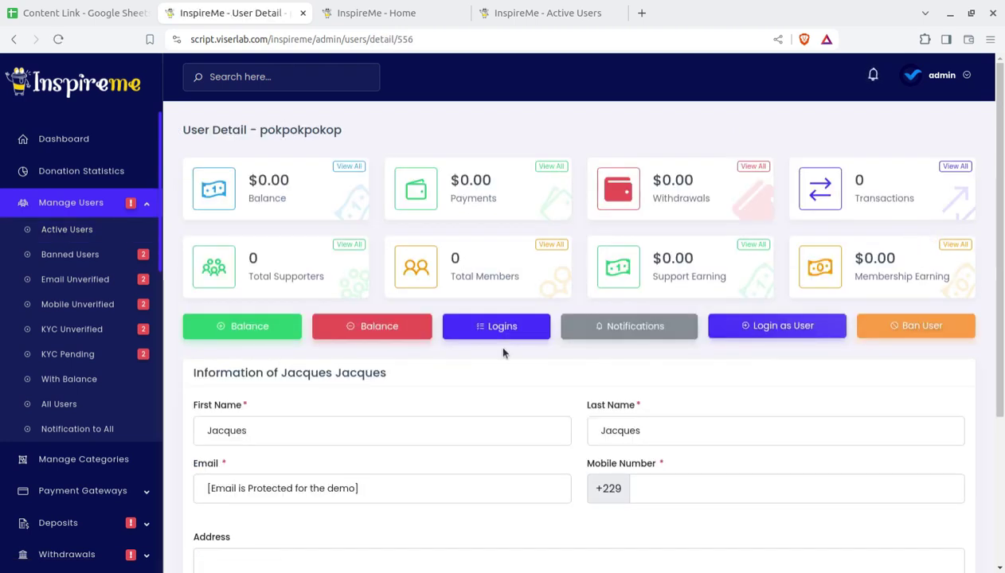
Step: Log in as this user from the admin details and highlight the public page link on the user dashboard
click(790, 331)
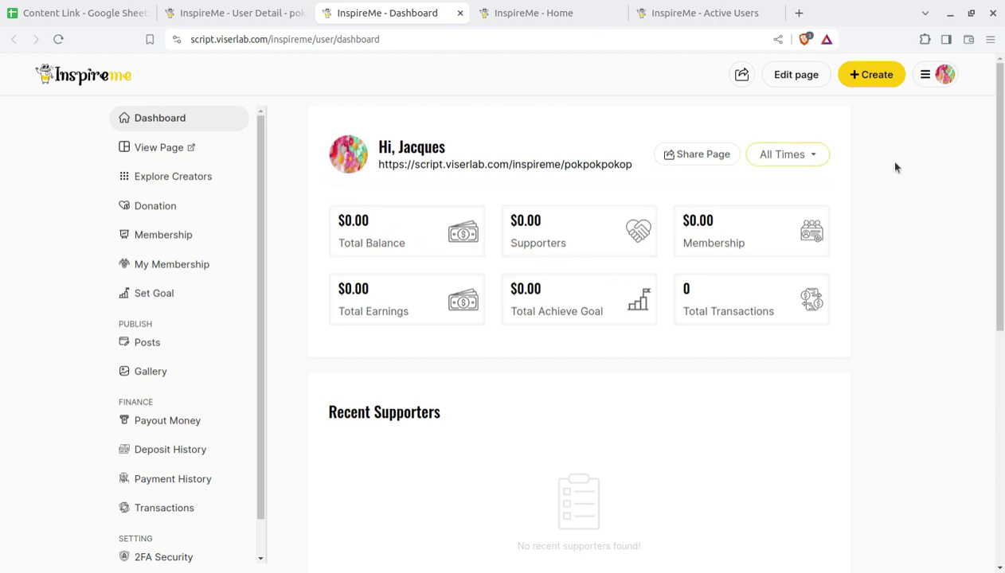
click(153, 130)
drag(635, 170, 383, 164)
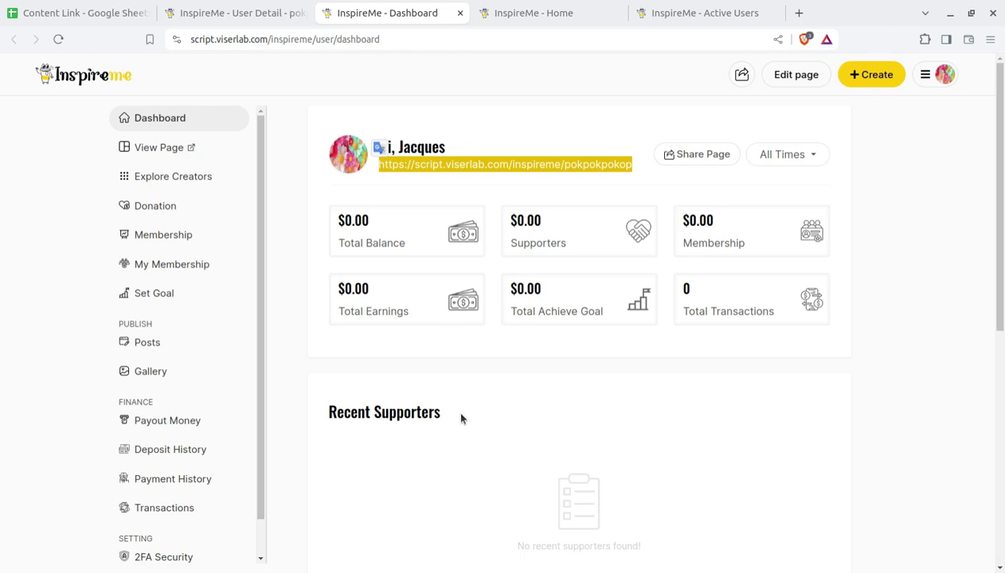
click(522, 353)
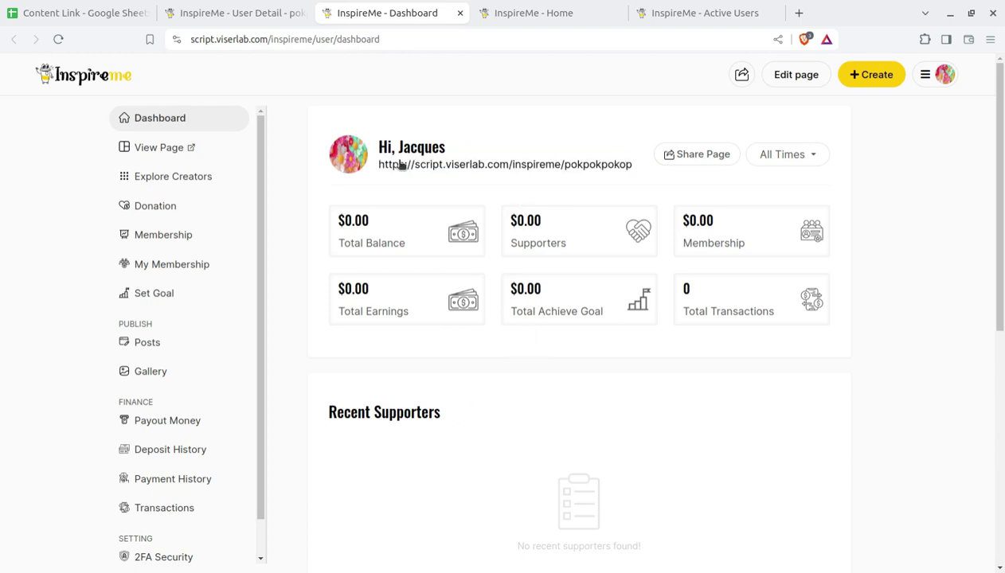
drag(398, 165, 443, 165)
drag(635, 166, 378, 166)
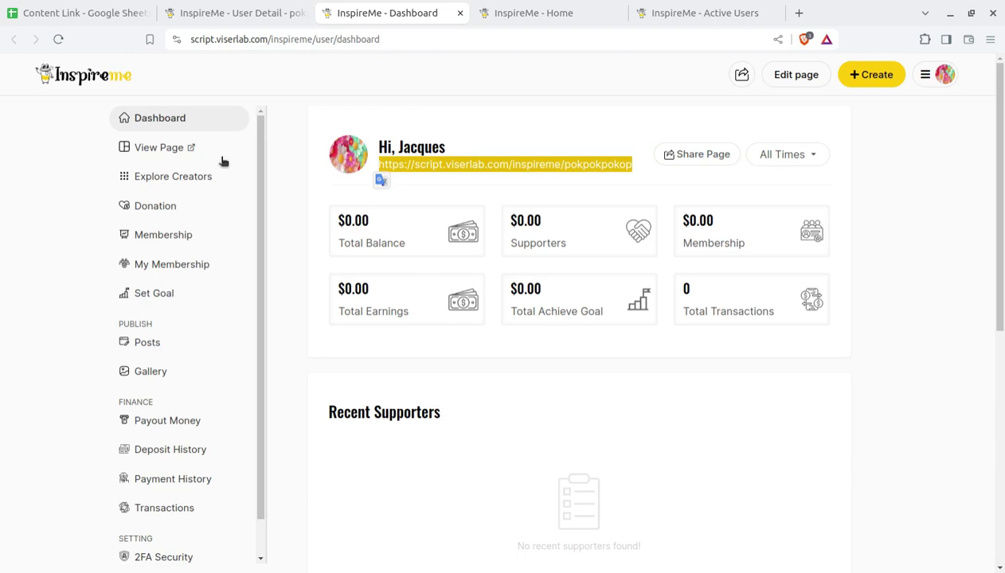
Step: View the creator's public page and examine its profile header, introduction and Buy a Coffee support form
click(164, 148)
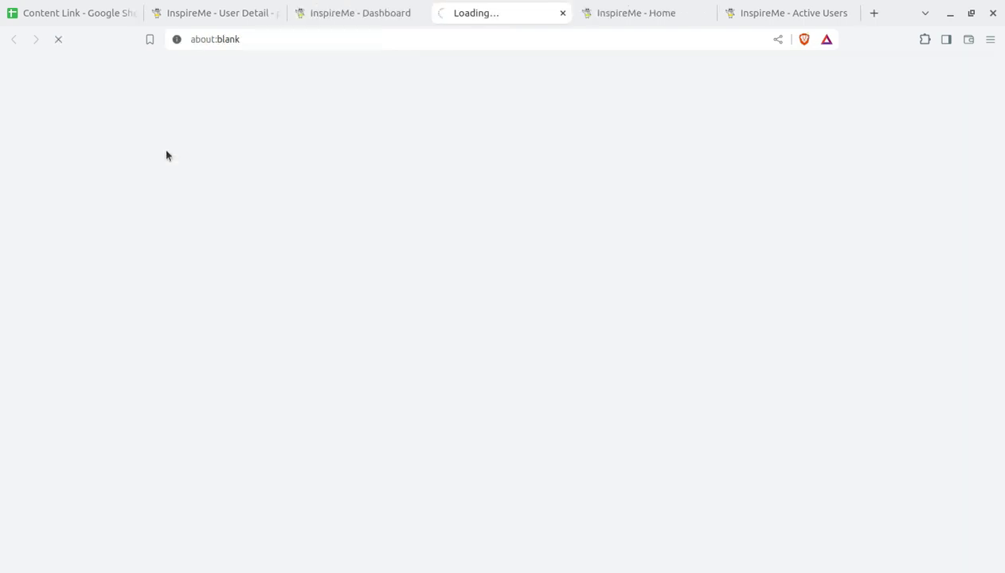
scroll(466, 332, down, 2)
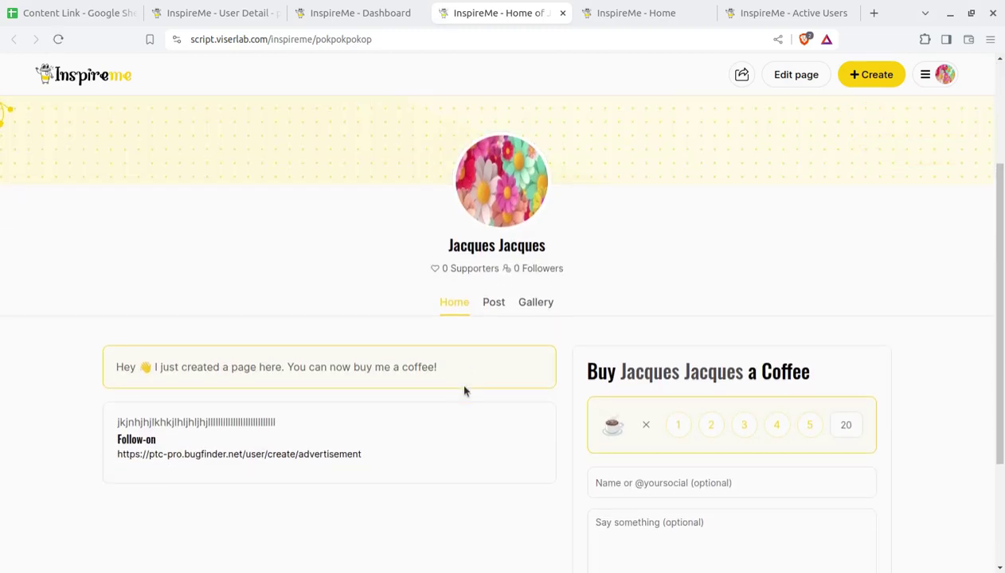
scroll(464, 390, down, 3)
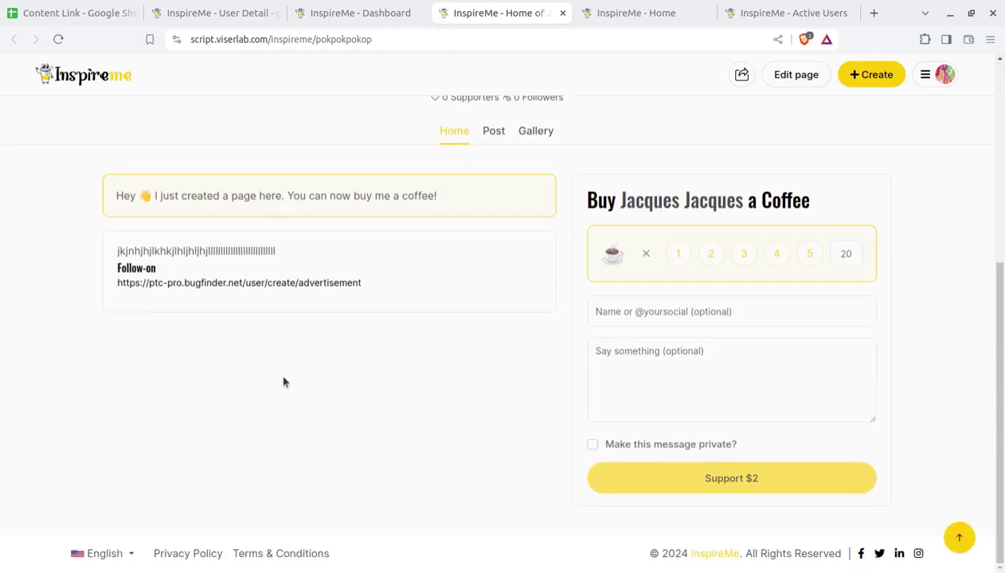
scroll(282, 381, up, 4)
scroll(282, 381, down, 2)
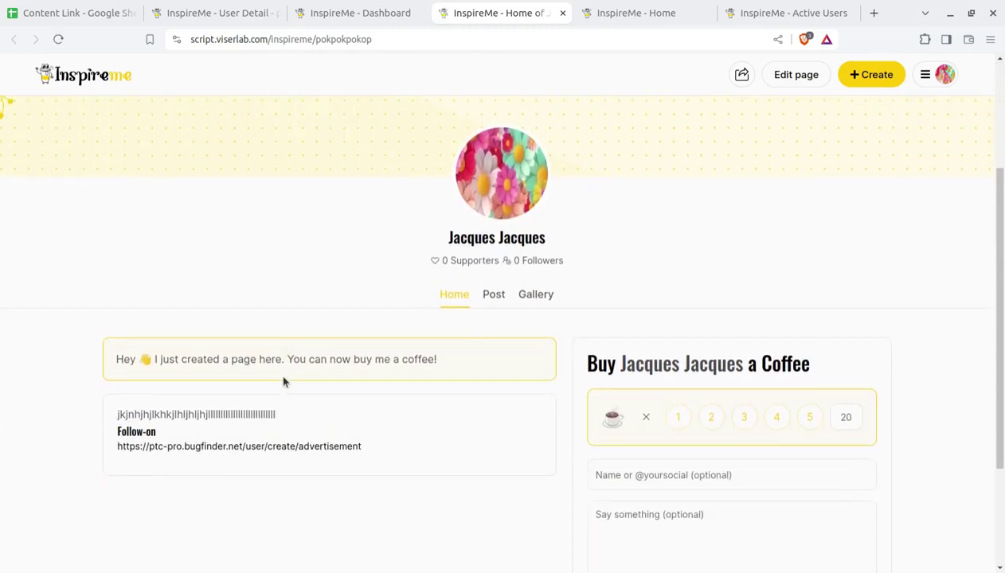
Step: Browse the Post and Gallery sections of the creator's public page
click(500, 291)
scroll(542, 408, down, 1)
scroll(549, 326, down, 2)
click(537, 162)
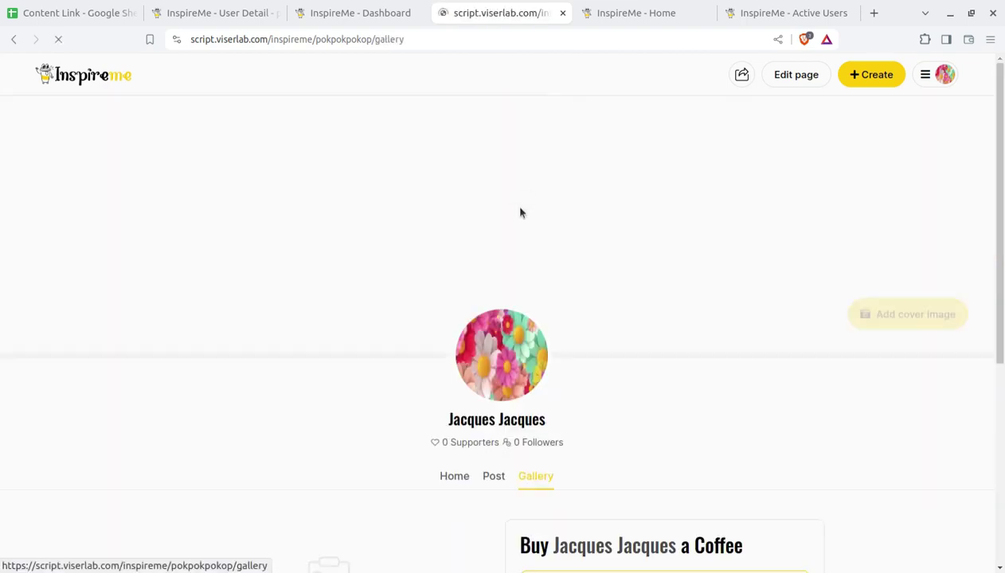
scroll(368, 329, down, 4)
scroll(478, 327, up, 4)
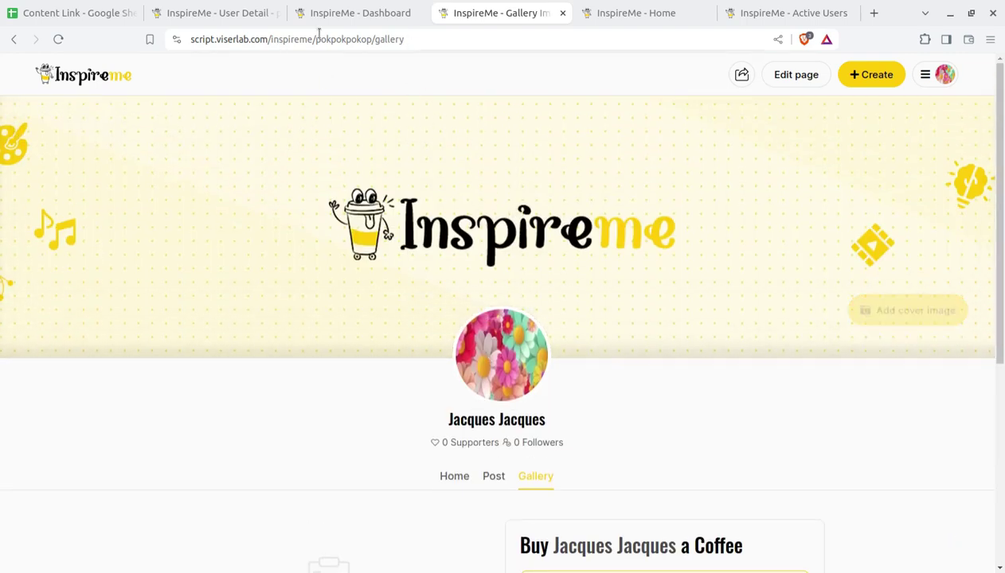
Step: Close the creator's public page and return to the user dashboard
click(673, 18)
click(516, 14)
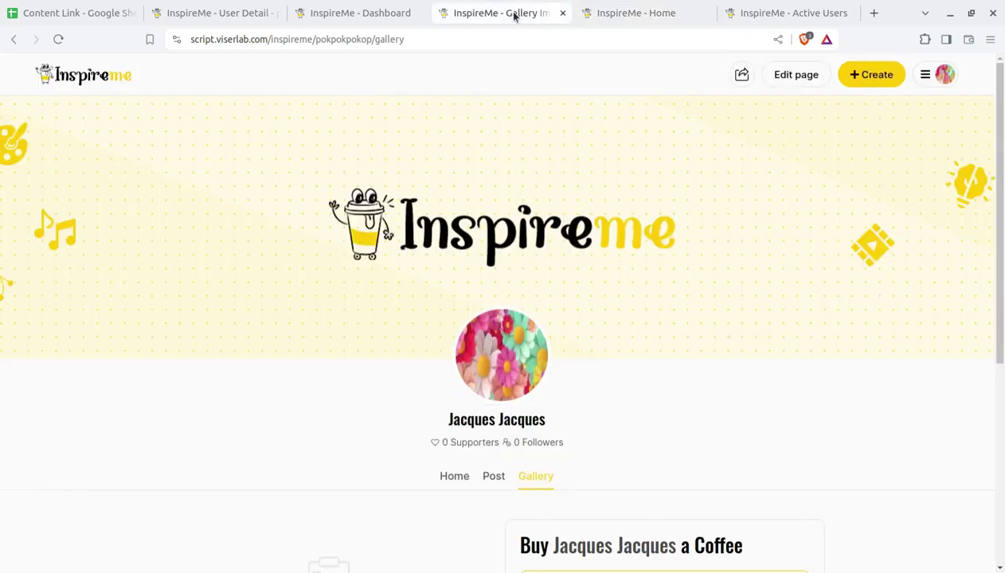
middle_click(538, 16)
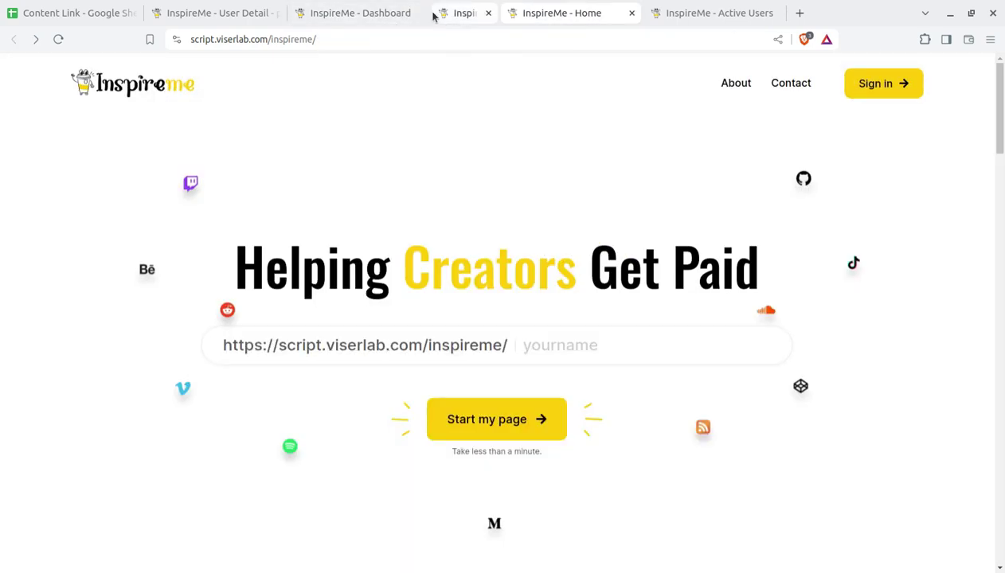
click(325, 14)
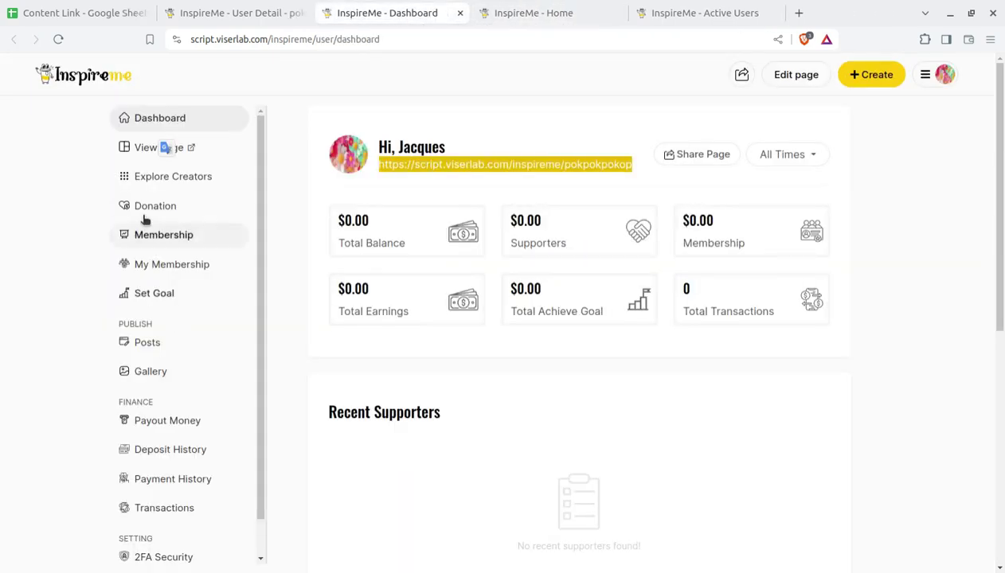
Step: Open Explore Creators and browse the creators trending this week
click(149, 183)
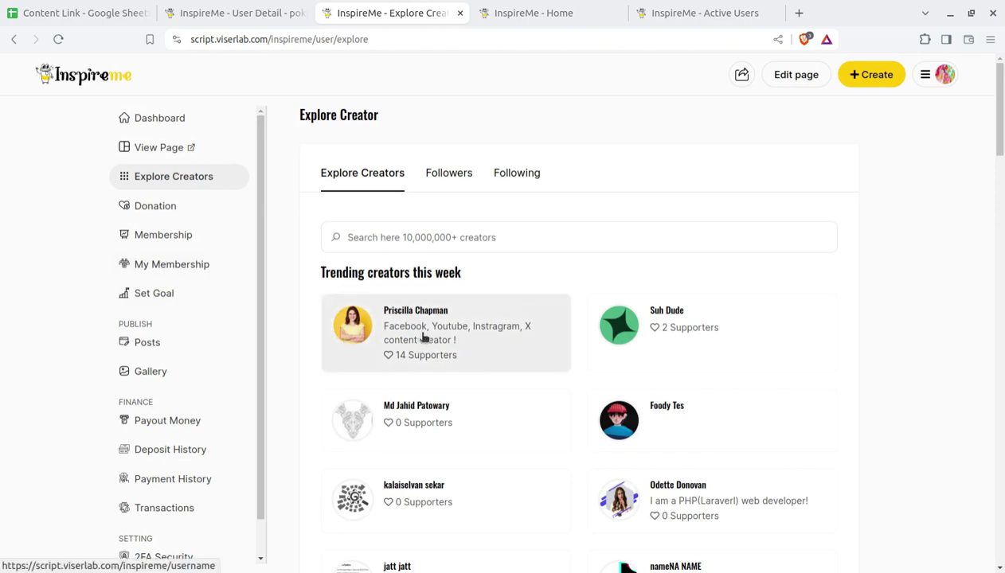
scroll(422, 336, down, 1)
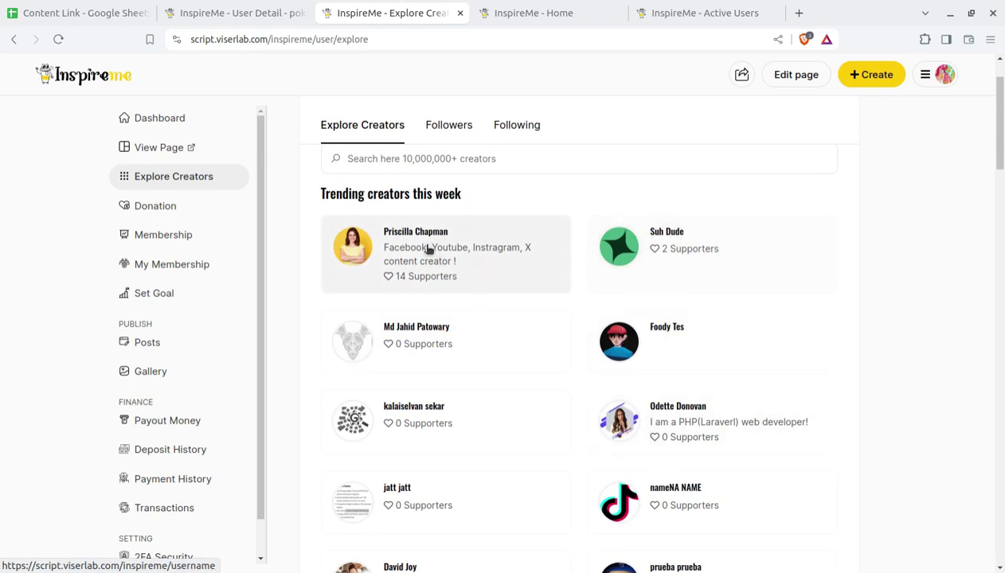
scroll(404, 395, down, 2)
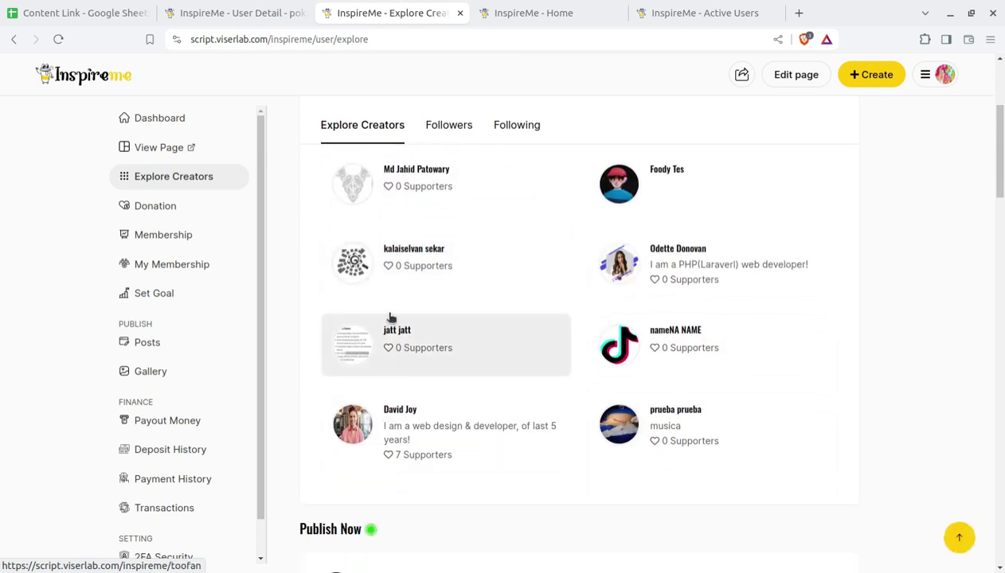
scroll(406, 289, up, 2)
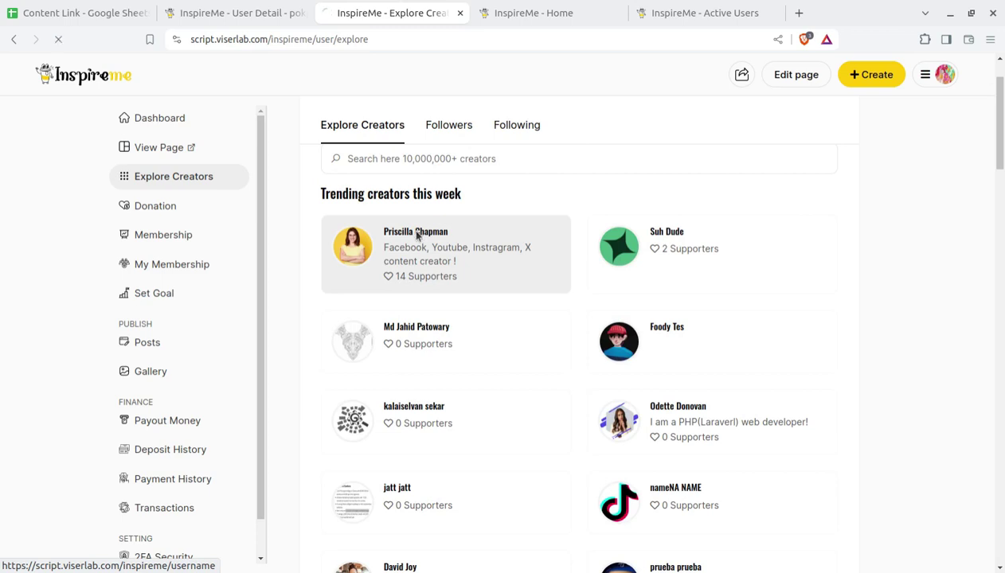
Step: View the first trending creator's page with its goal, support form and biography, and return to the dashboard's Donation section
scroll(384, 401, down, 3)
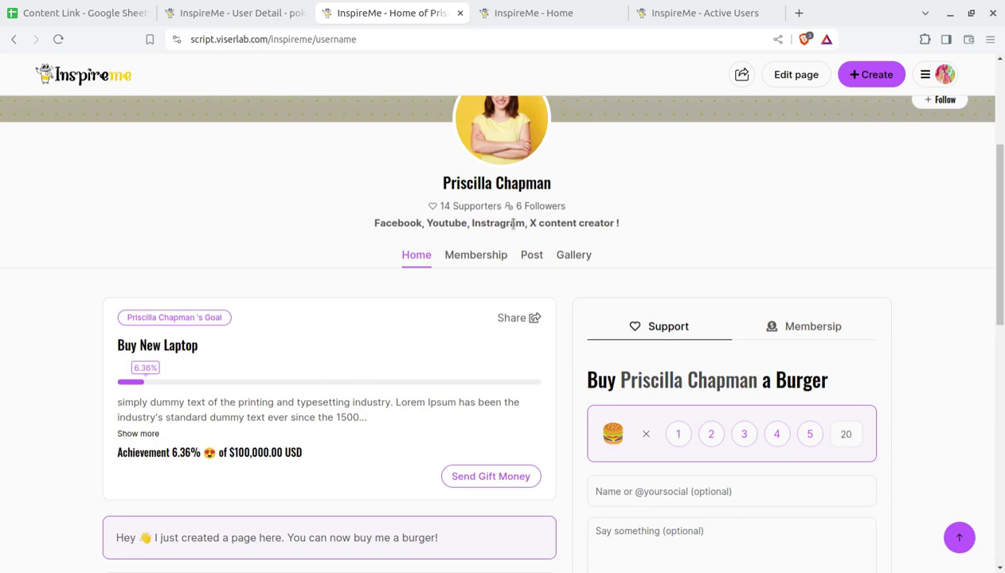
scroll(310, 361, up, 2)
scroll(309, 361, down, 3)
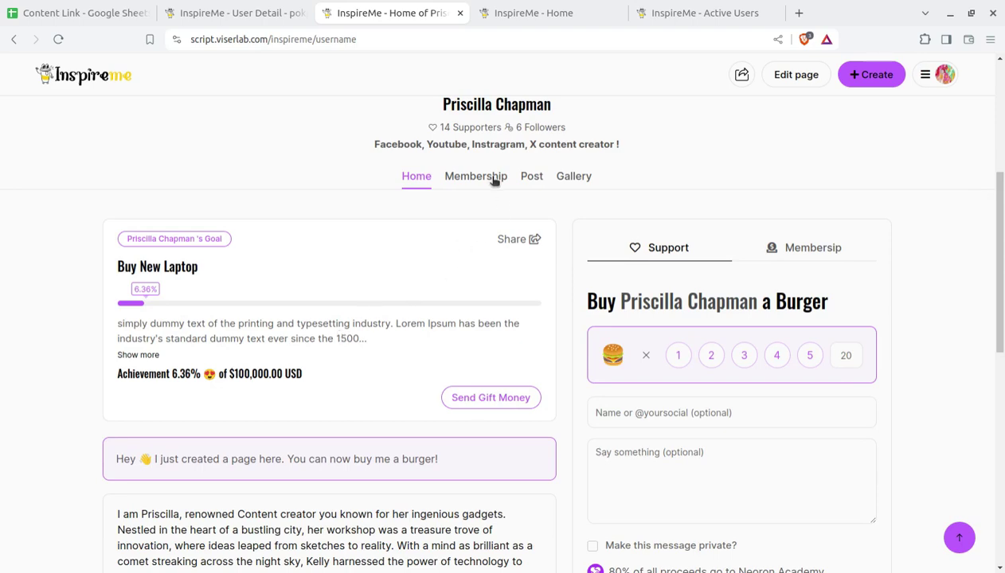
scroll(558, 385, down, 8)
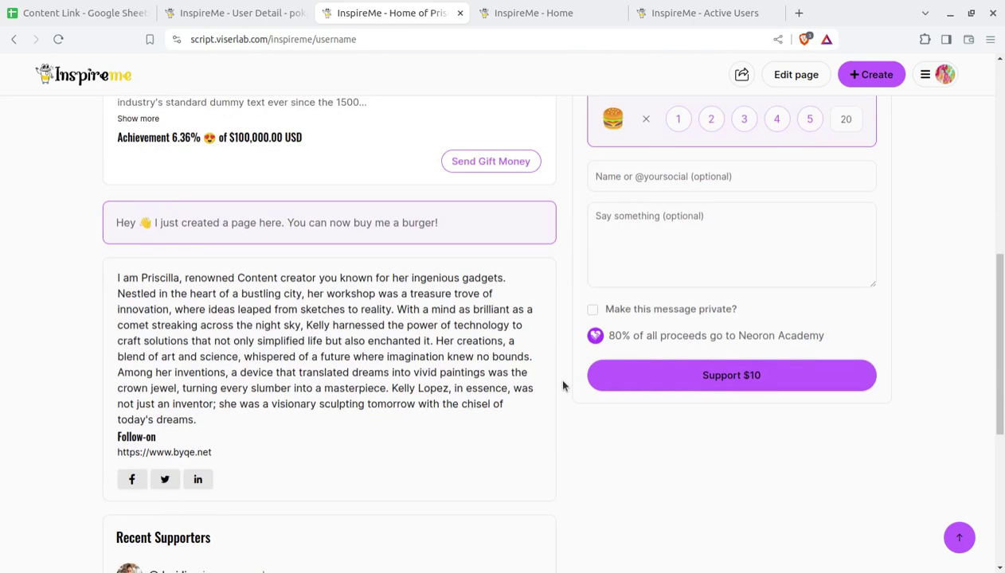
scroll(348, 398, up, 12)
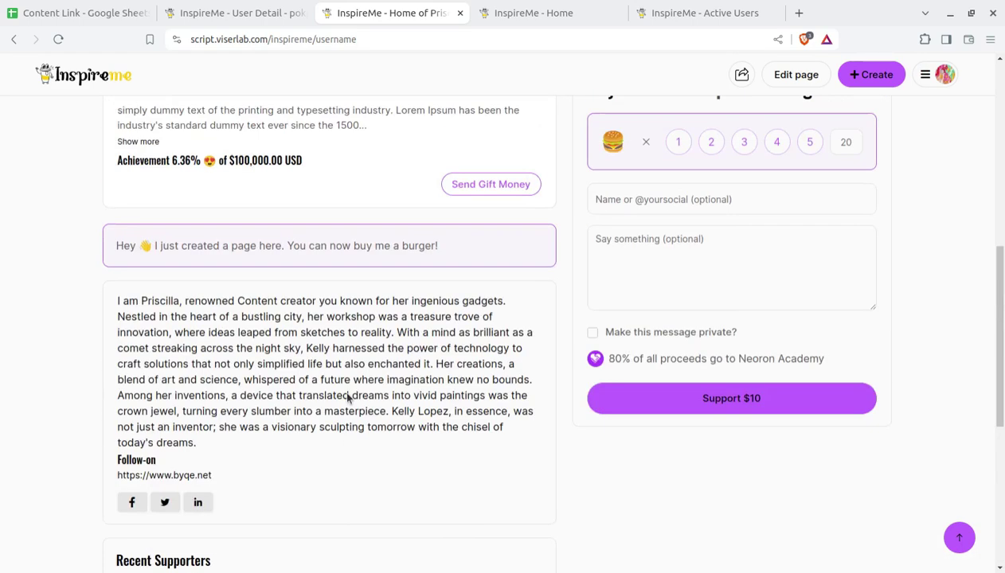
click(13, 39)
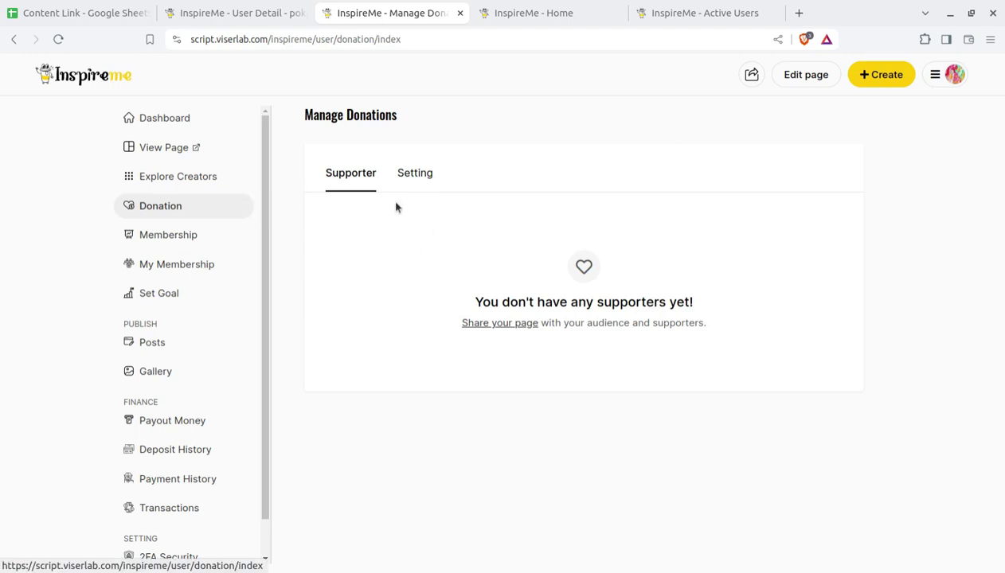
Step: Enable membership for the creator's account and confirm the activation
click(165, 241)
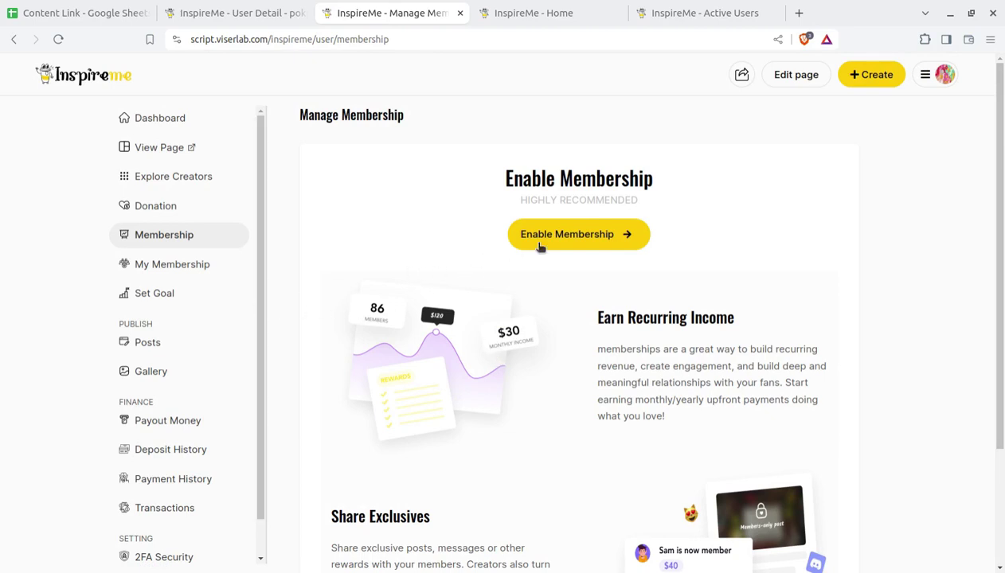
click(570, 238)
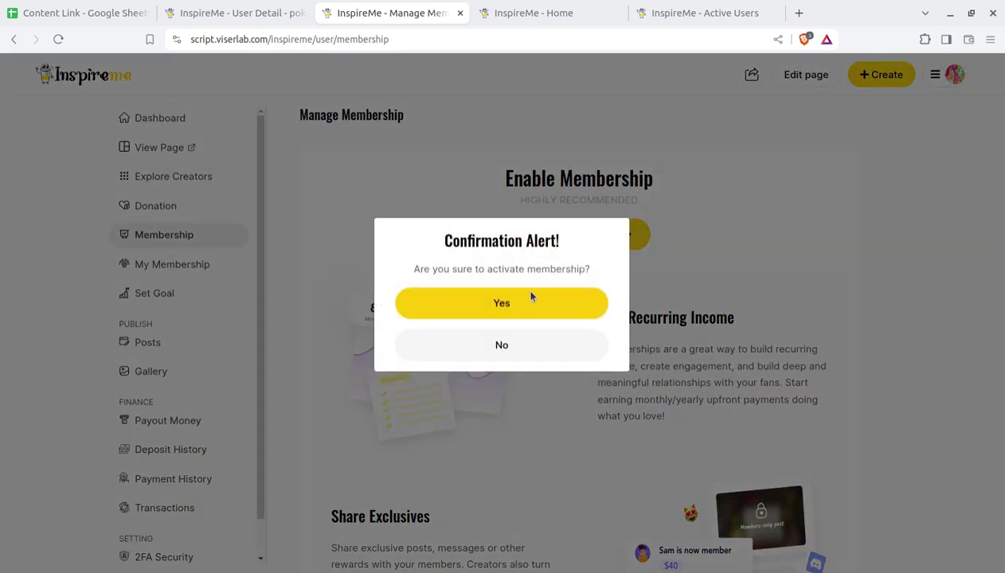
click(503, 349)
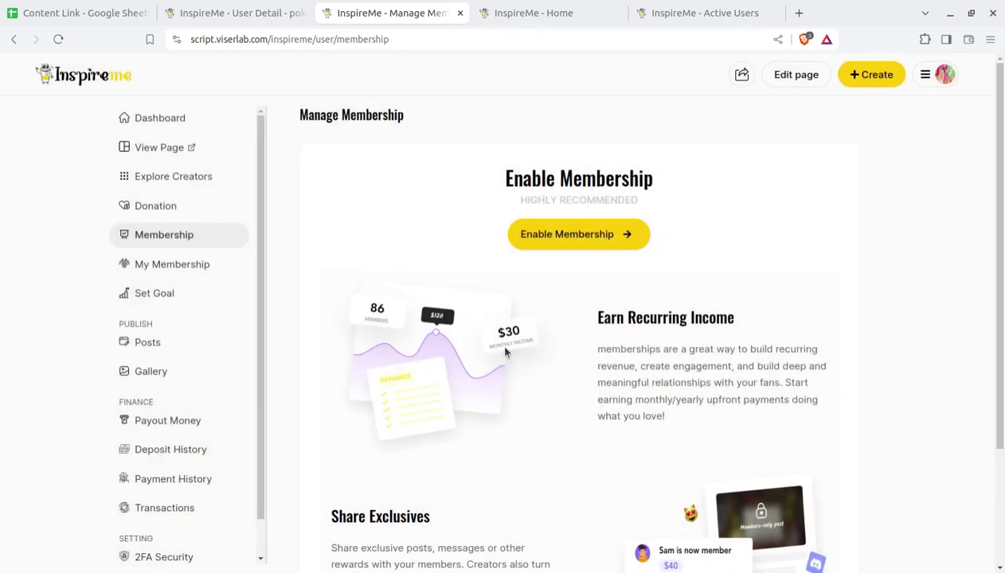
click(557, 240)
click(496, 310)
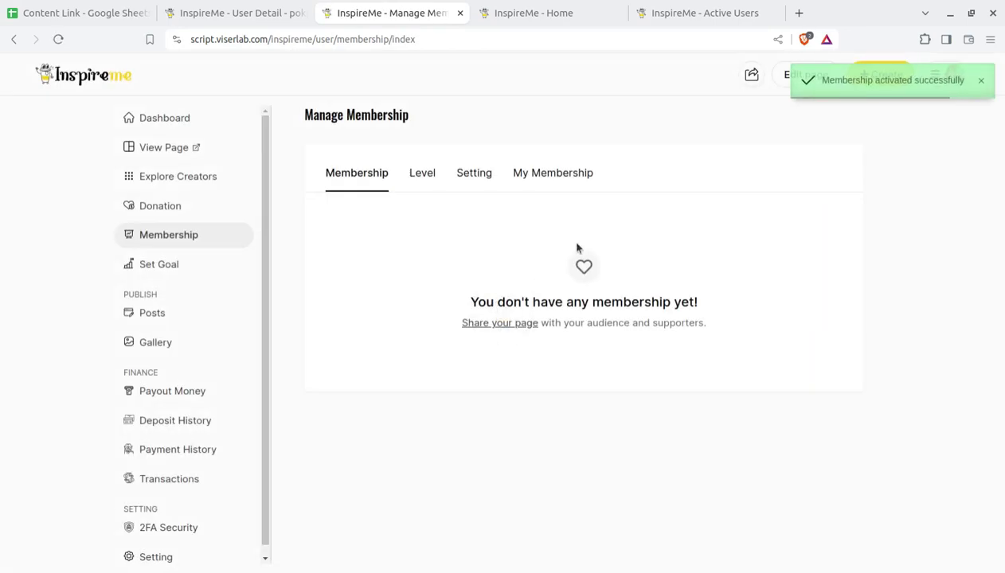
Step: Check My Membership, review the membership settings and welcome message, and save those settings
click(568, 183)
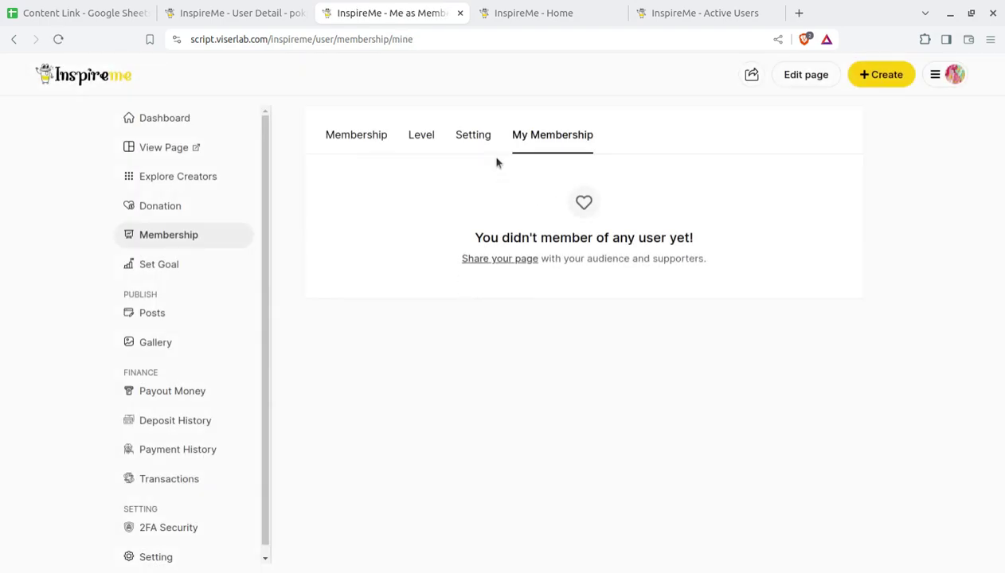
click(483, 141)
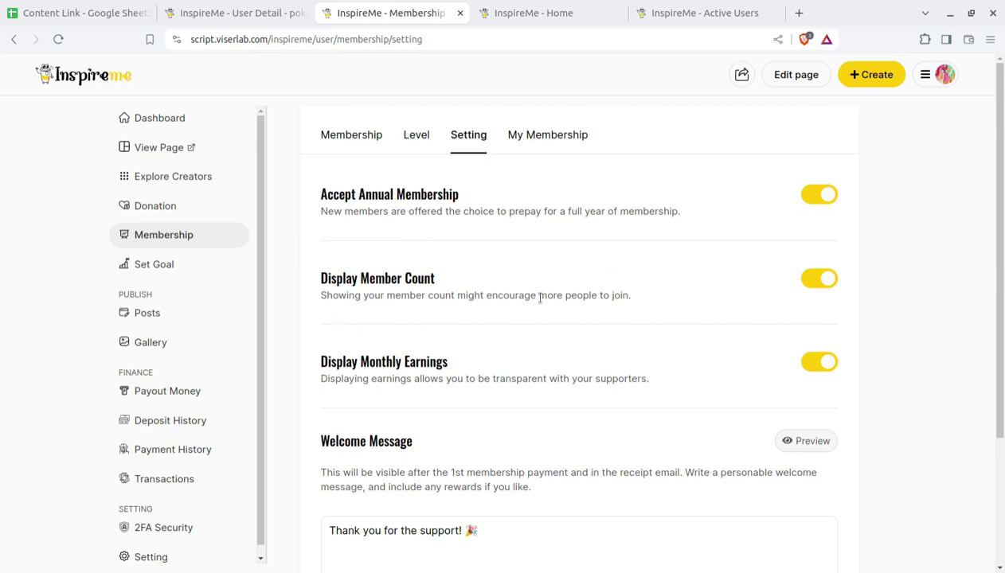
scroll(418, 284, down, 2)
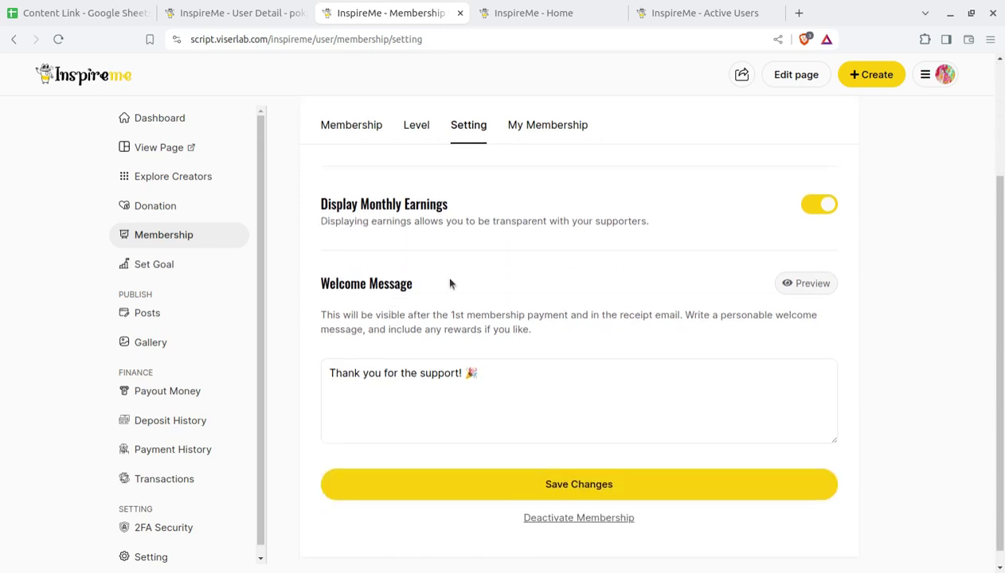
click(515, 479)
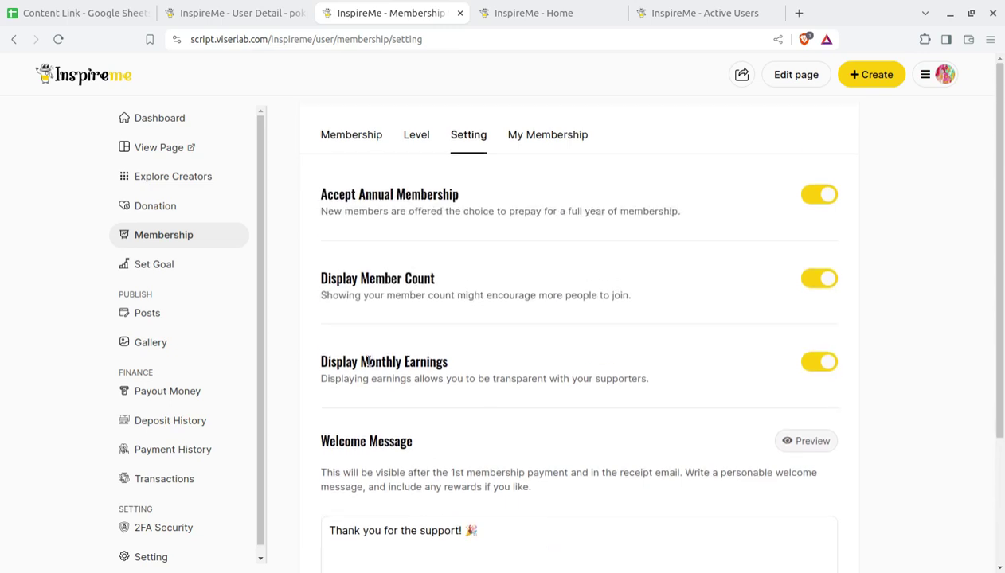
Step: Look through the creator's Set Goal, Posts and Gallery management pages
click(159, 271)
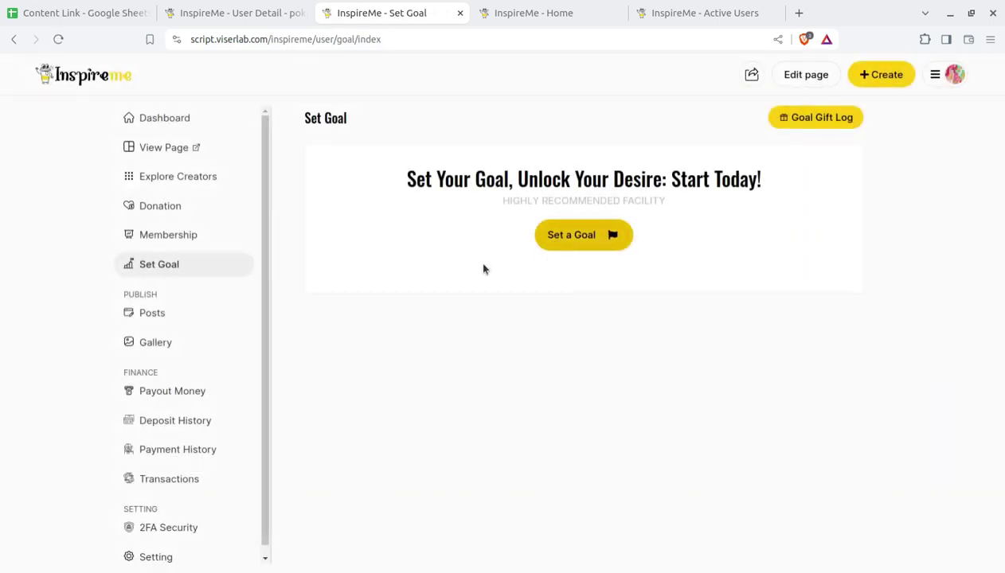
click(153, 314)
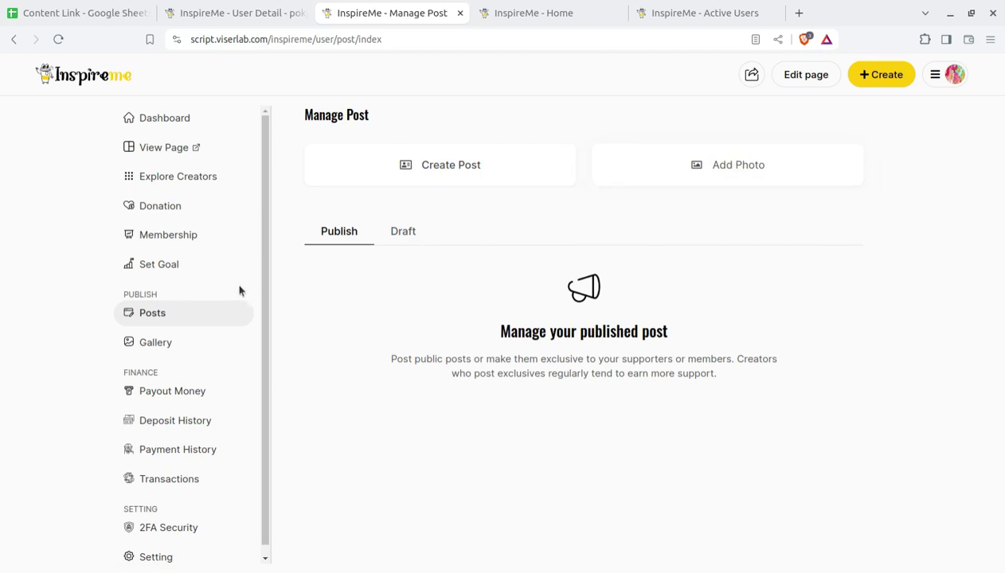
click(156, 343)
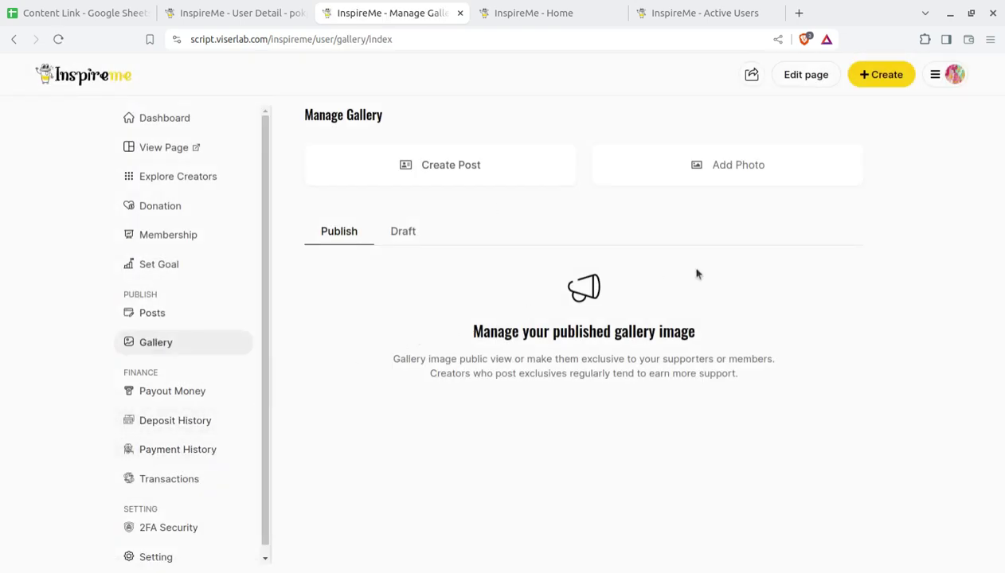
Step: Open the Payout Money form and select Bank Transfer ($1.00 to $1,000.00) as the payout method
click(190, 401)
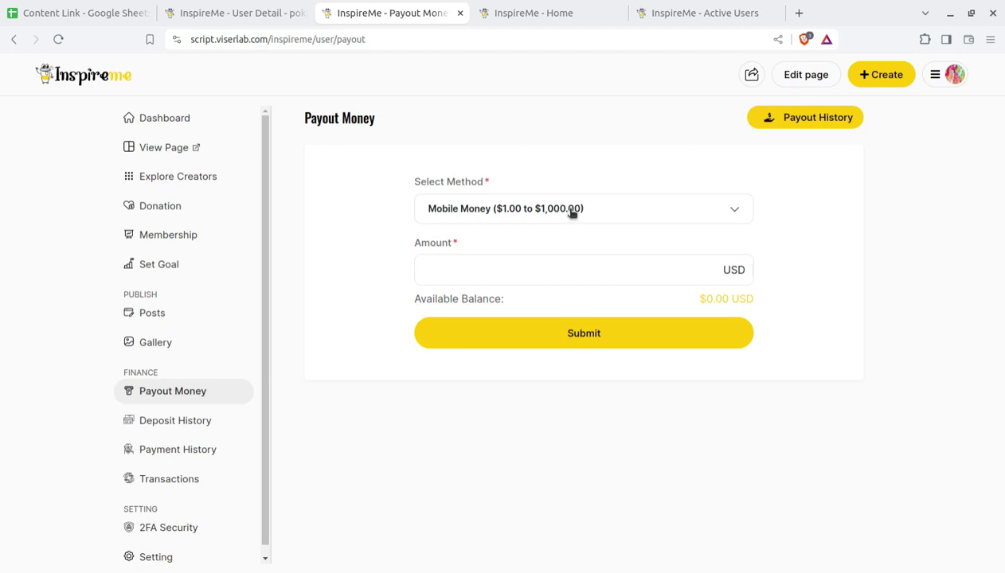
click(571, 212)
click(571, 212)
click(571, 213)
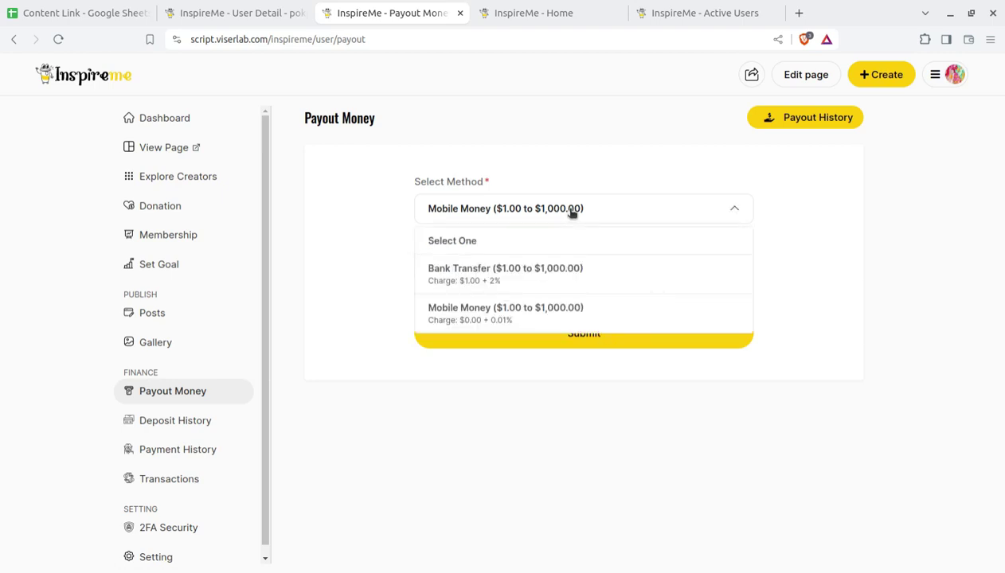
click(384, 271)
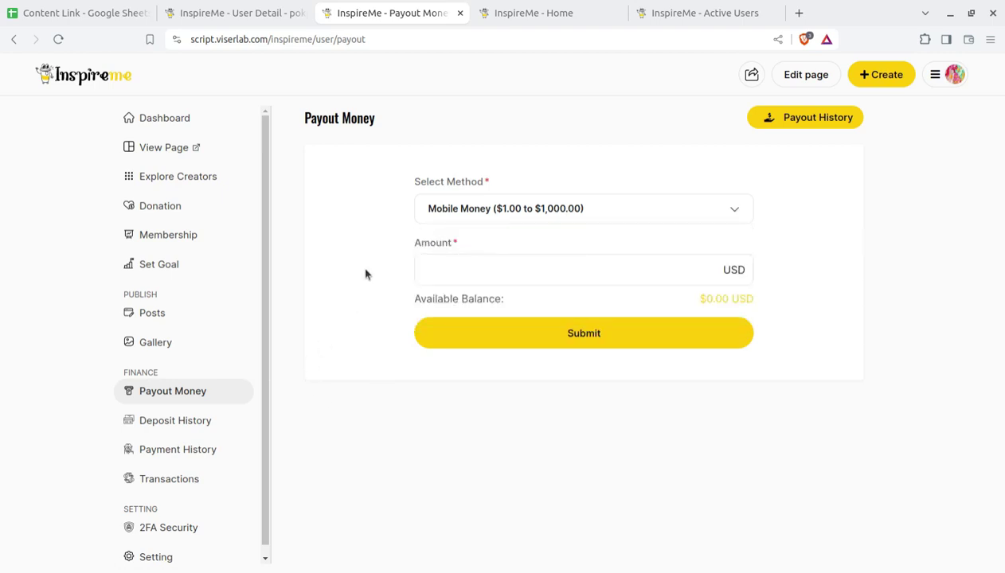
click(542, 209)
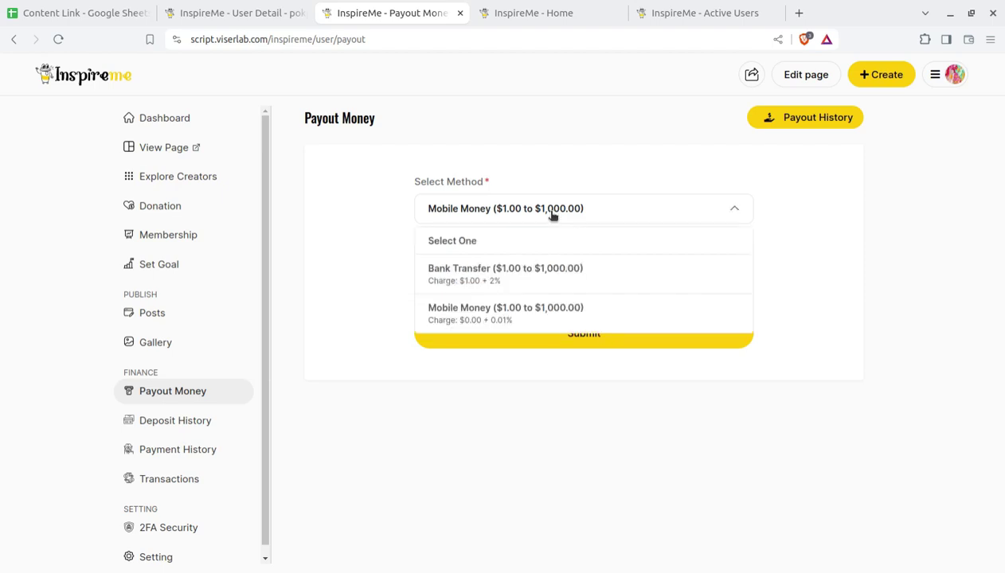
click(520, 286)
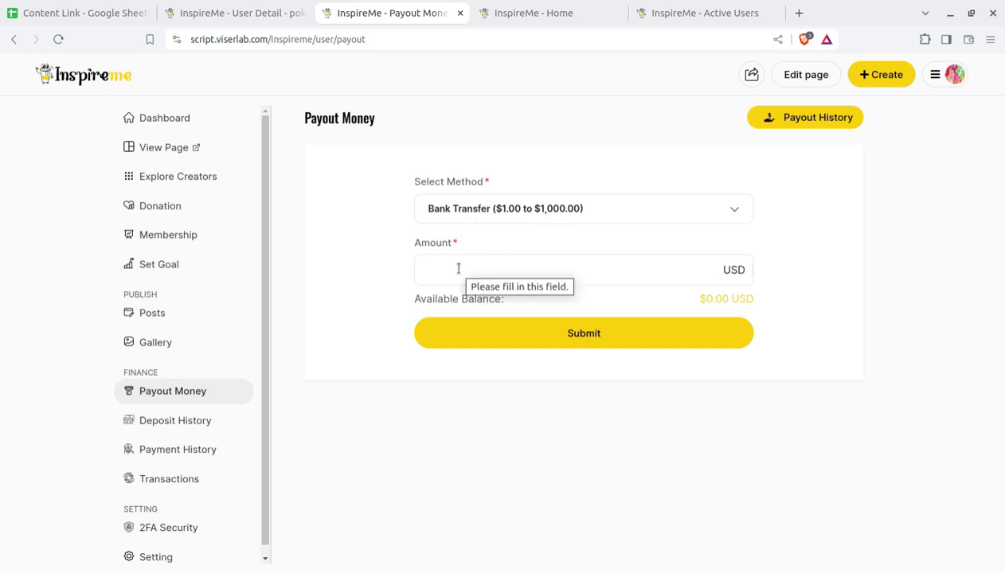
Step: Review the payout, deposit and payment histories and the transactions, and open the 2FA security settings
click(812, 121)
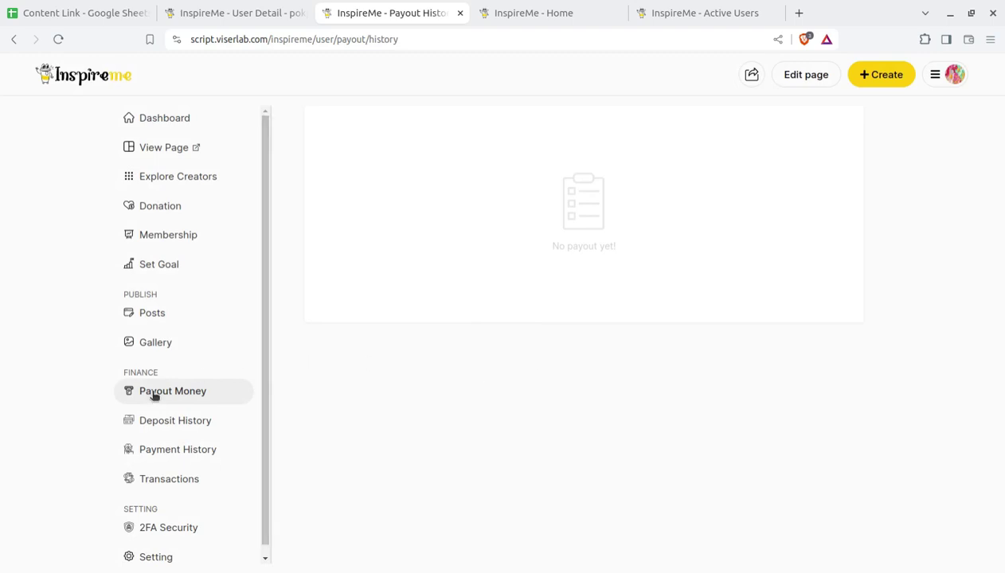
click(155, 423)
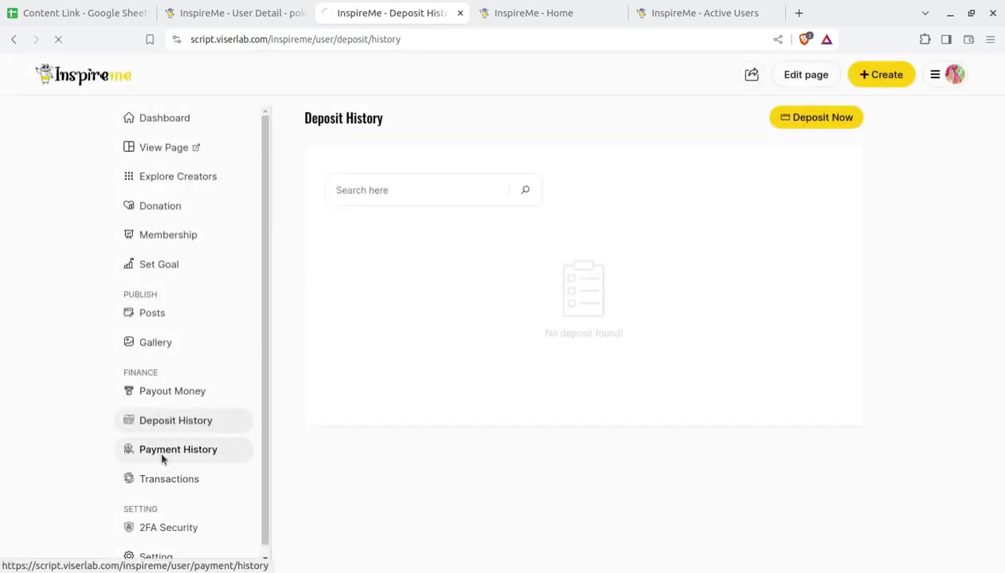
click(162, 458)
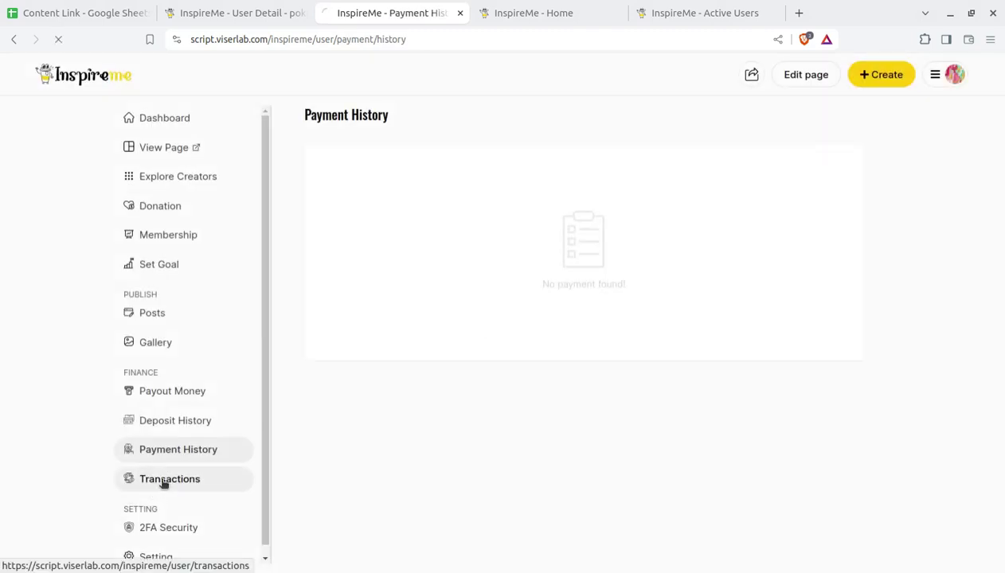
click(158, 482)
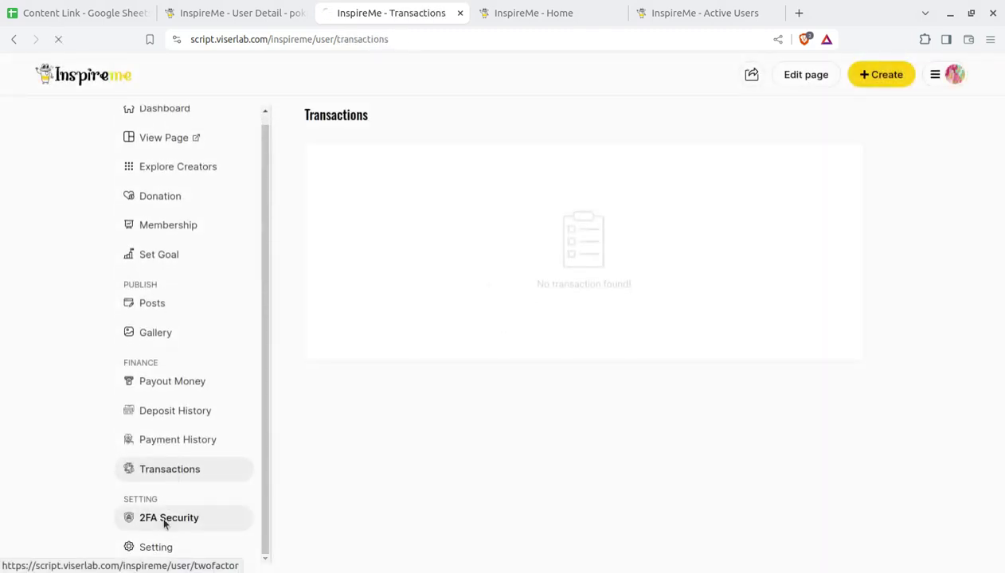
click(166, 520)
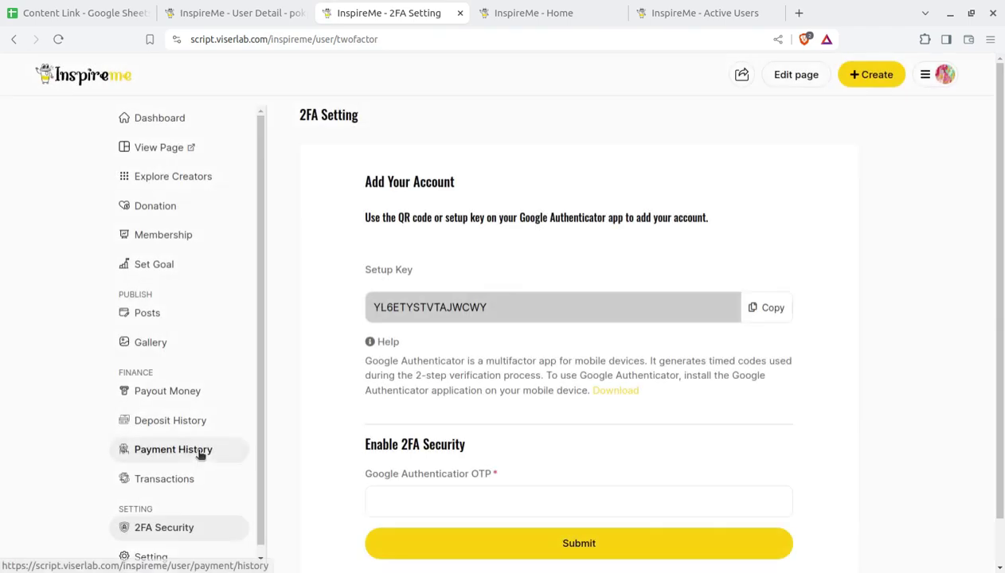
Step: Open the creator's account settings with the page link, supporter count and account deactivation options
scroll(200, 446, down, 1)
scroll(241, 520, down, 2)
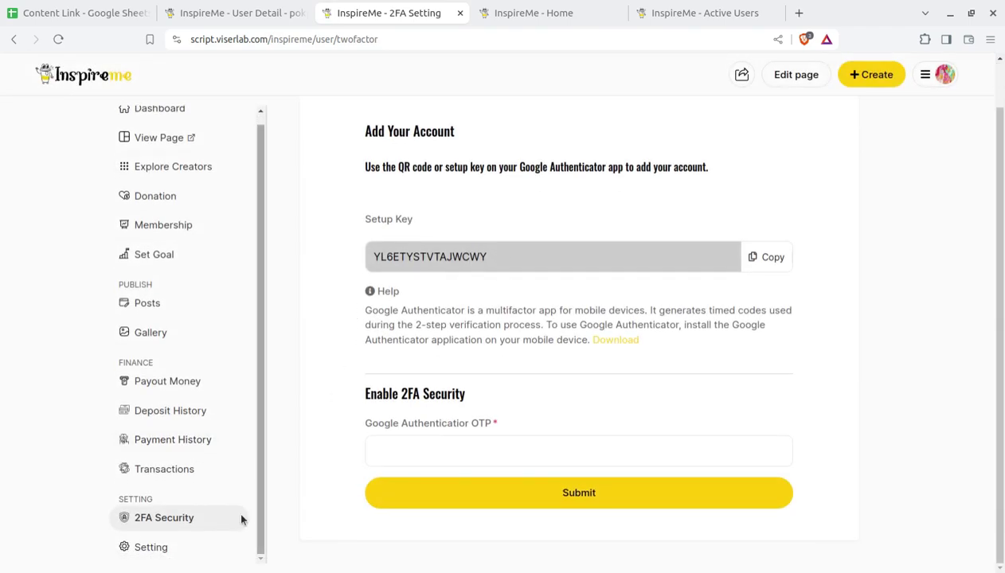
click(164, 547)
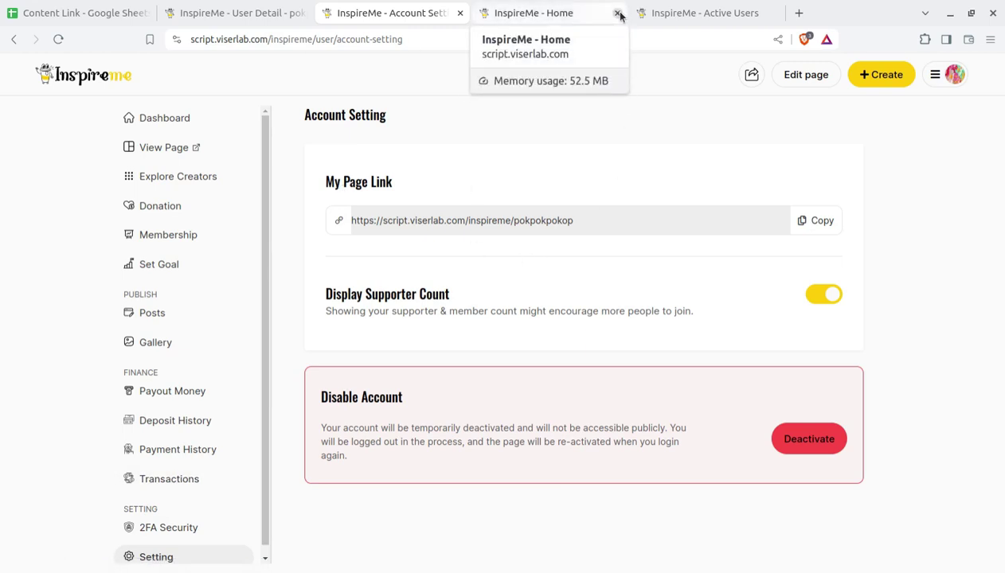
Step: Look over the account menu and the Edit Profile Page form, closing the form without saving
click(933, 76)
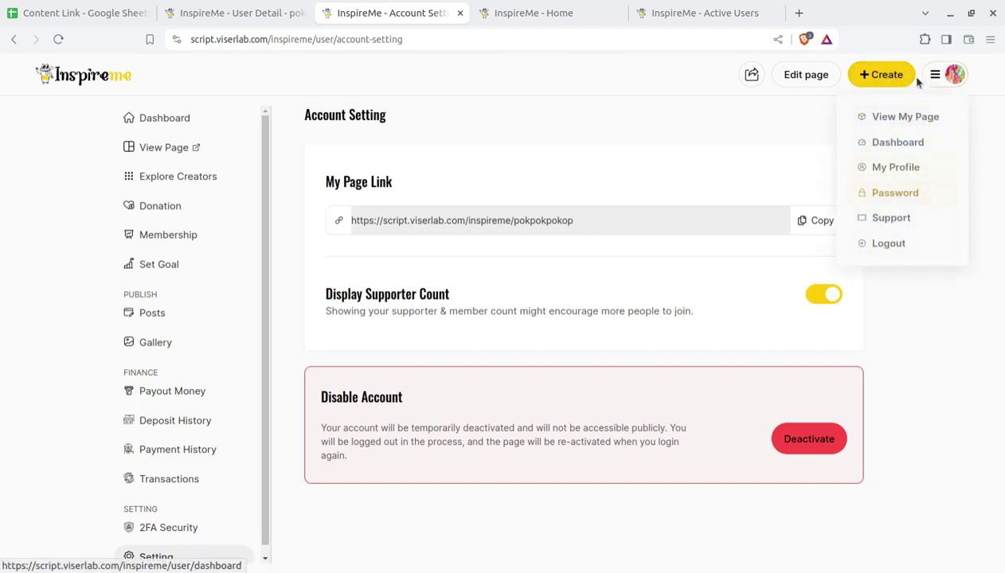
click(811, 80)
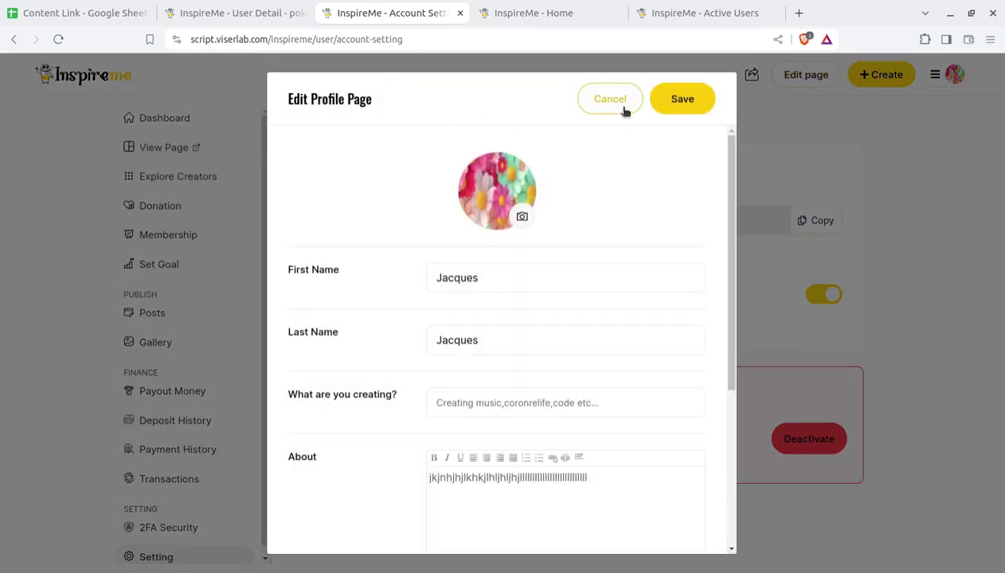
click(616, 103)
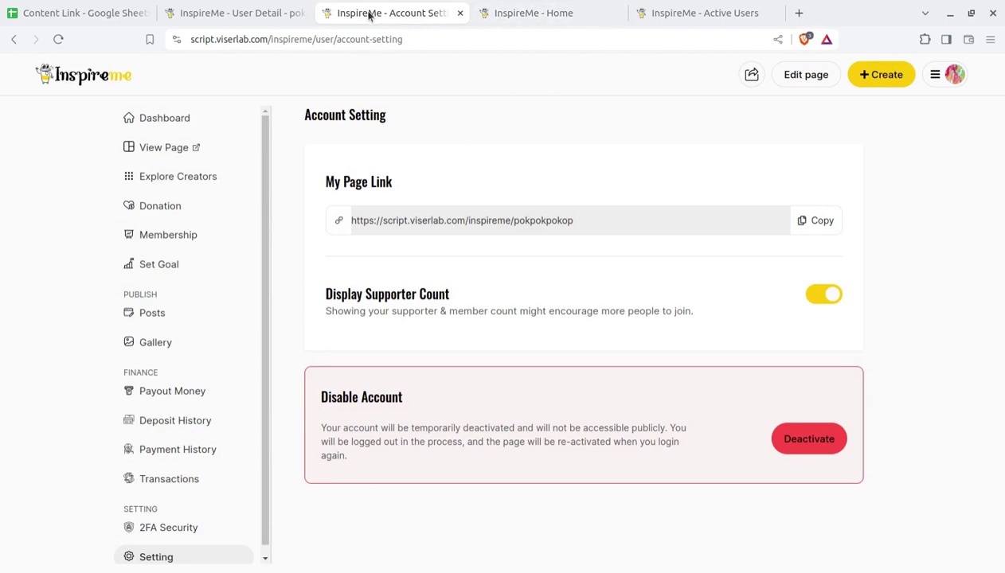
Step: Switch from the creator's account settings to the admin panel's dashboard
click(243, 16)
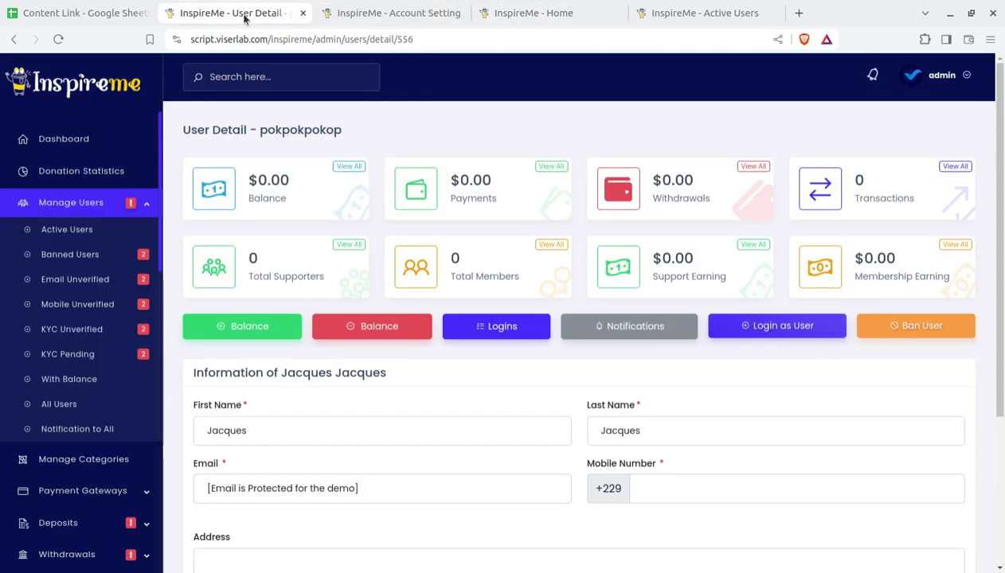
click(366, 16)
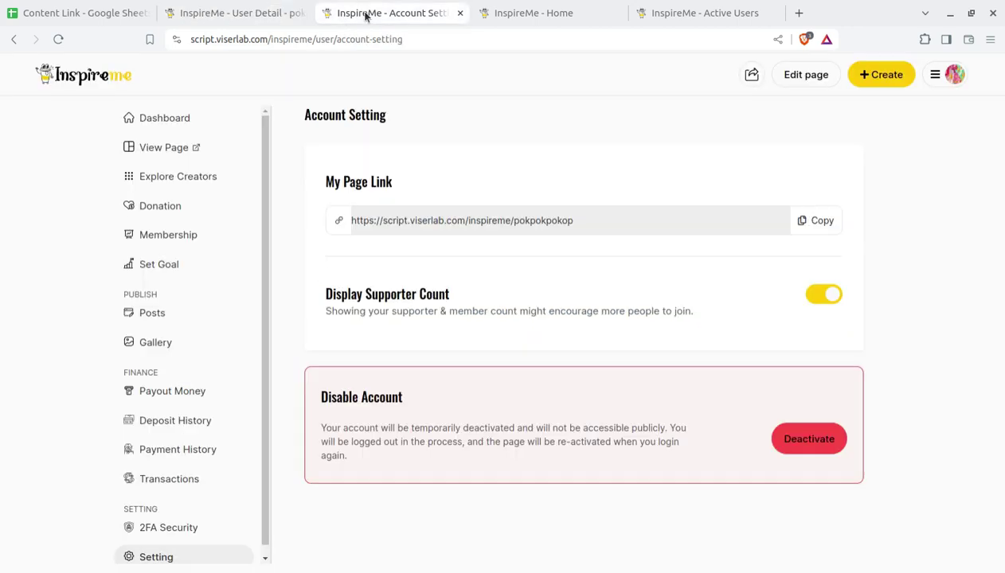
click(263, 16)
click(399, 15)
click(551, 22)
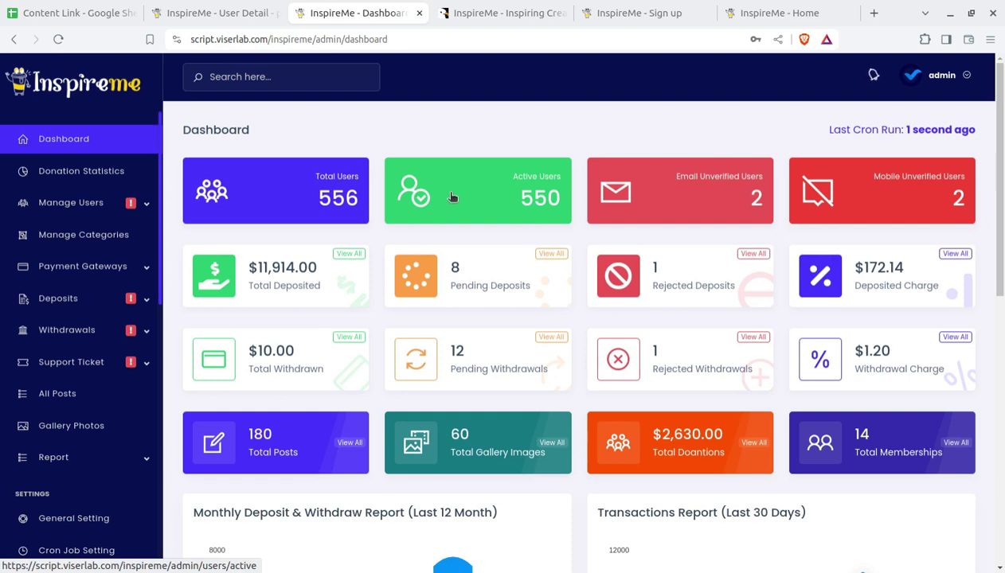
Step: Go through the admin lists of active, banned, email-unverified, mobile-unverified and KYC-unverified users
click(93, 210)
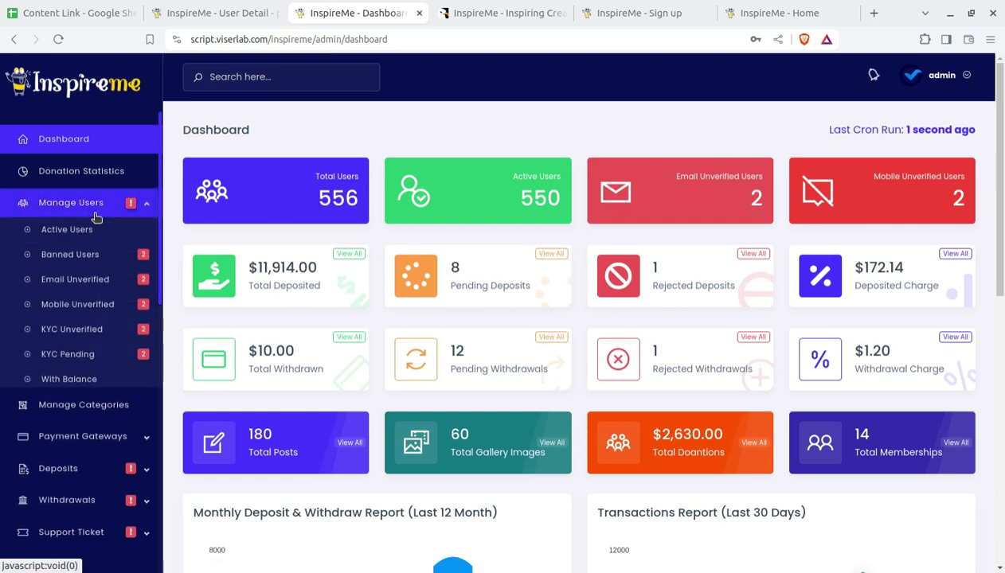
click(61, 237)
click(67, 261)
click(60, 281)
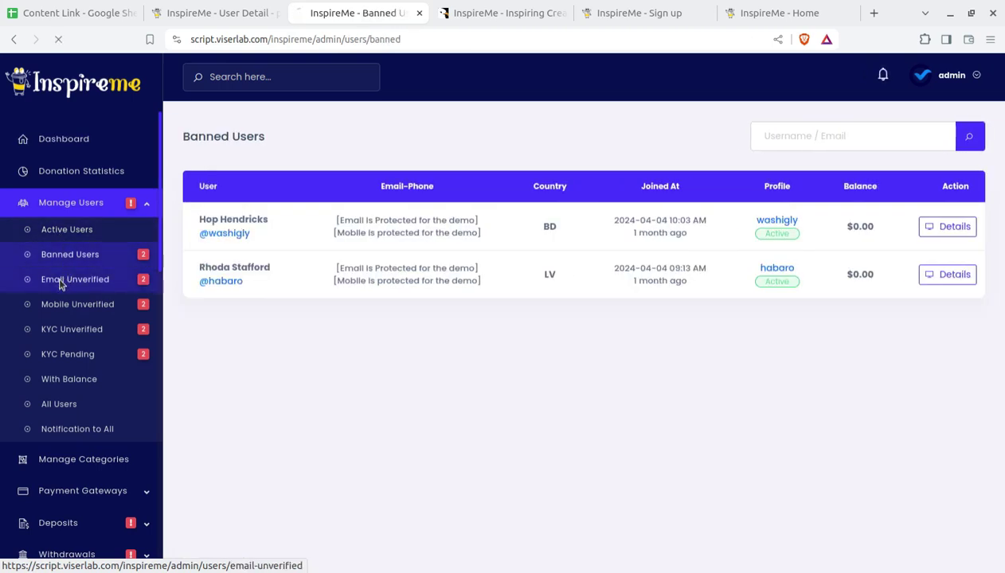
click(71, 305)
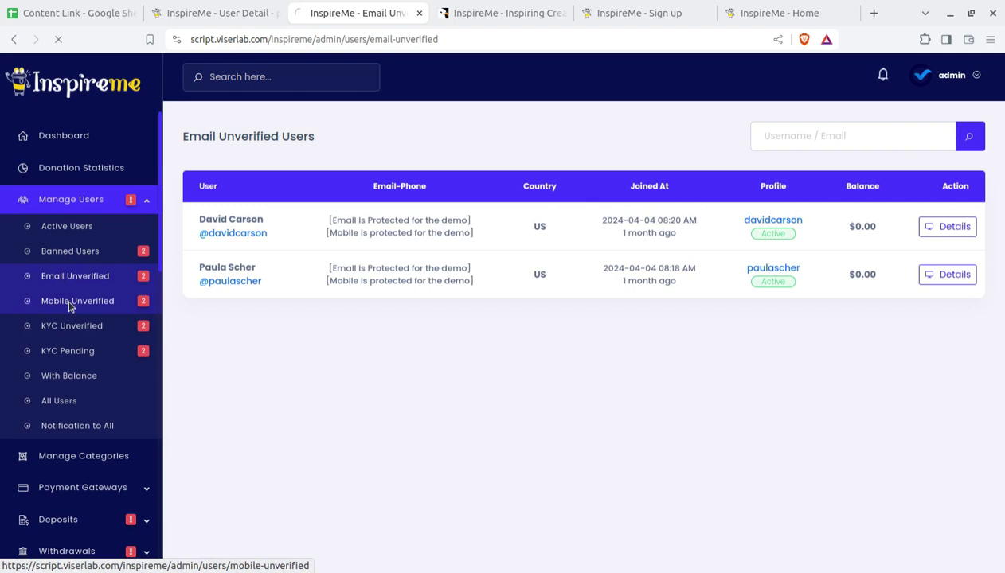
click(69, 309)
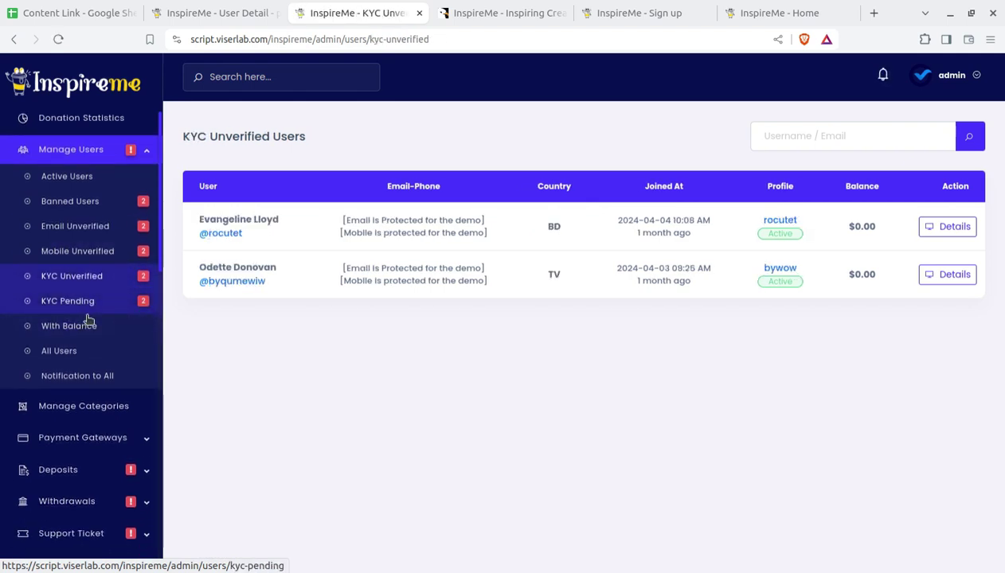
Step: View the KYC-pending, with-balance and all-users lists, and open the form for notifying all users
click(80, 300)
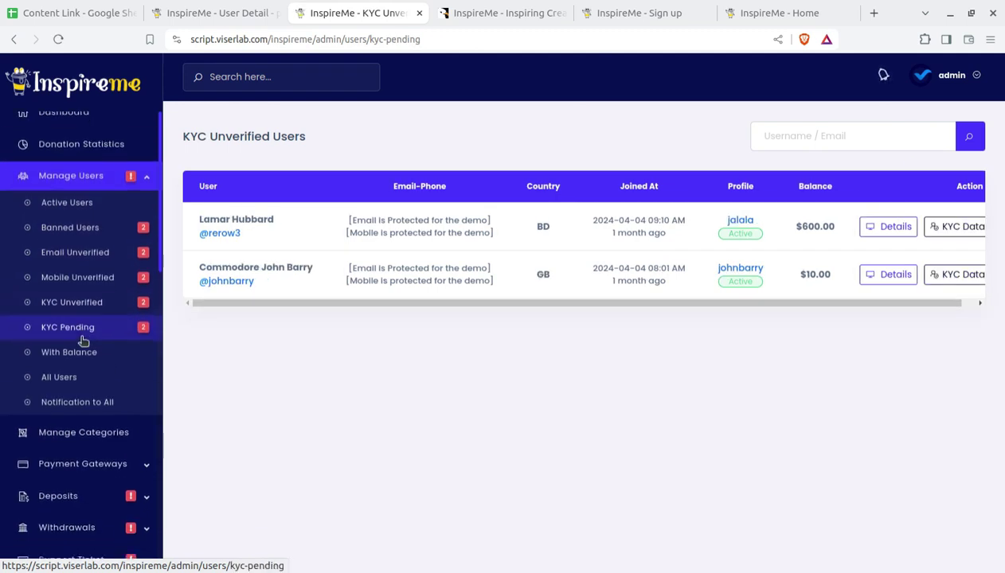
click(67, 301)
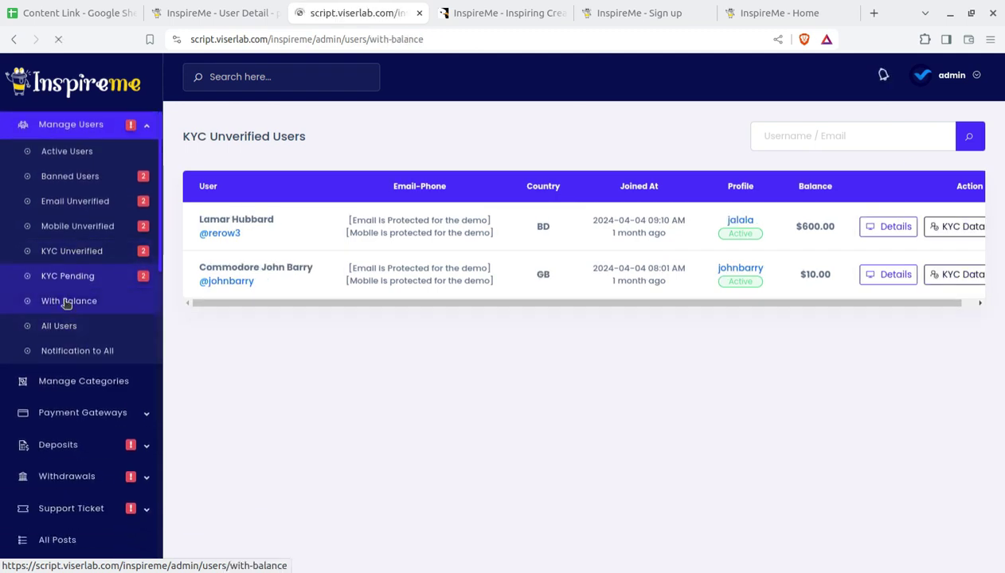
click(60, 306)
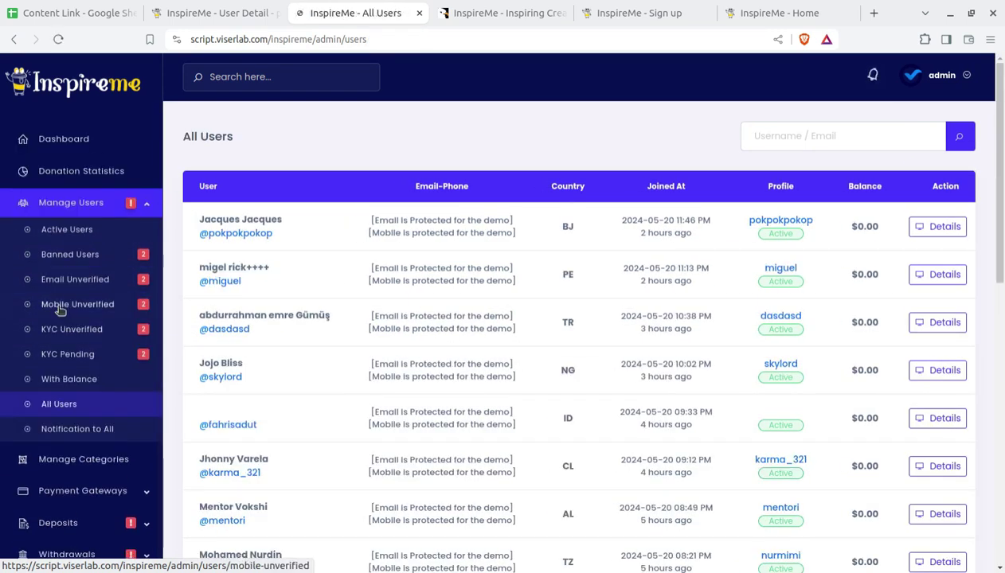
click(58, 315)
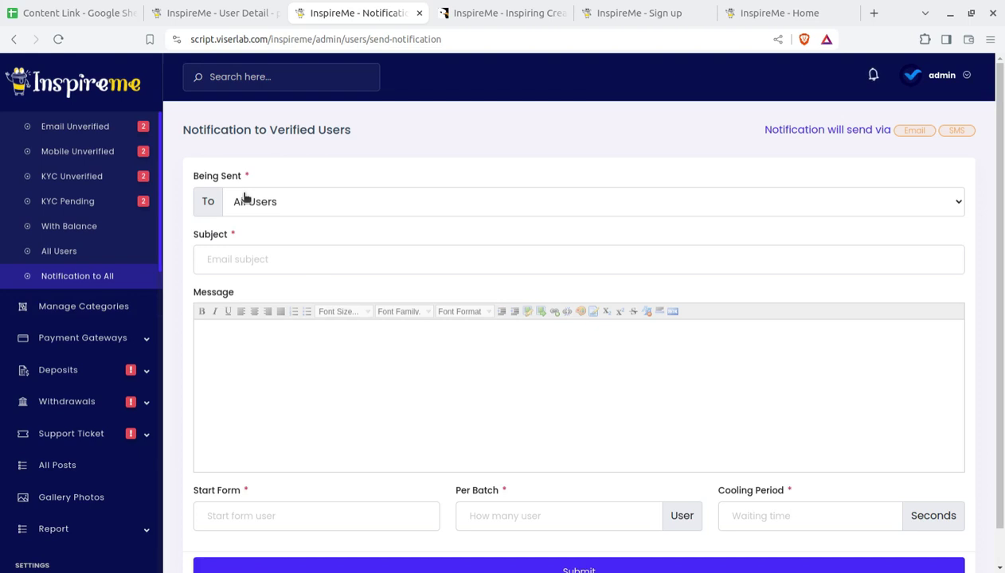
Step: Review the full list of creator categories and the Add Category form, closing the form without adding one
click(86, 317)
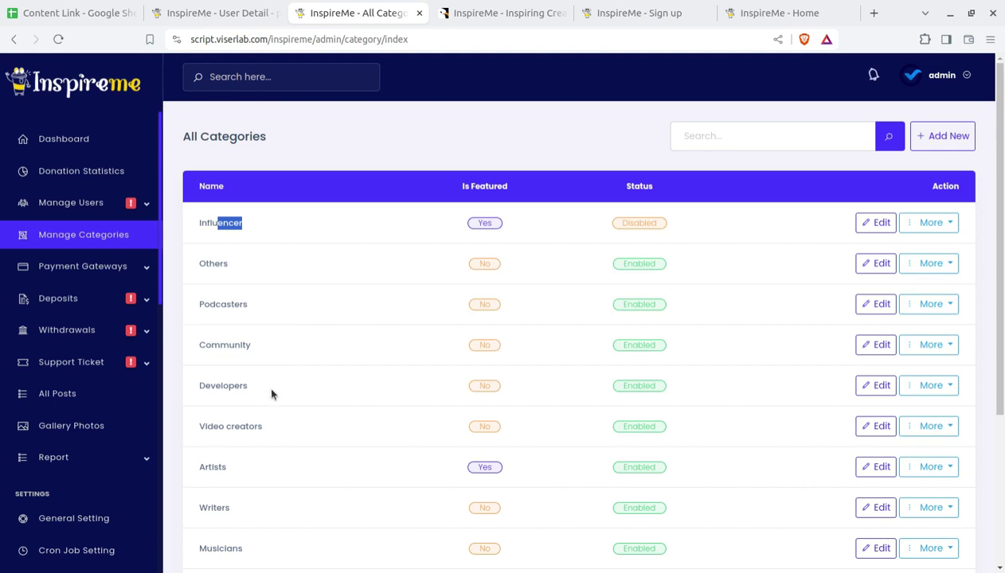
scroll(272, 393, down, 2)
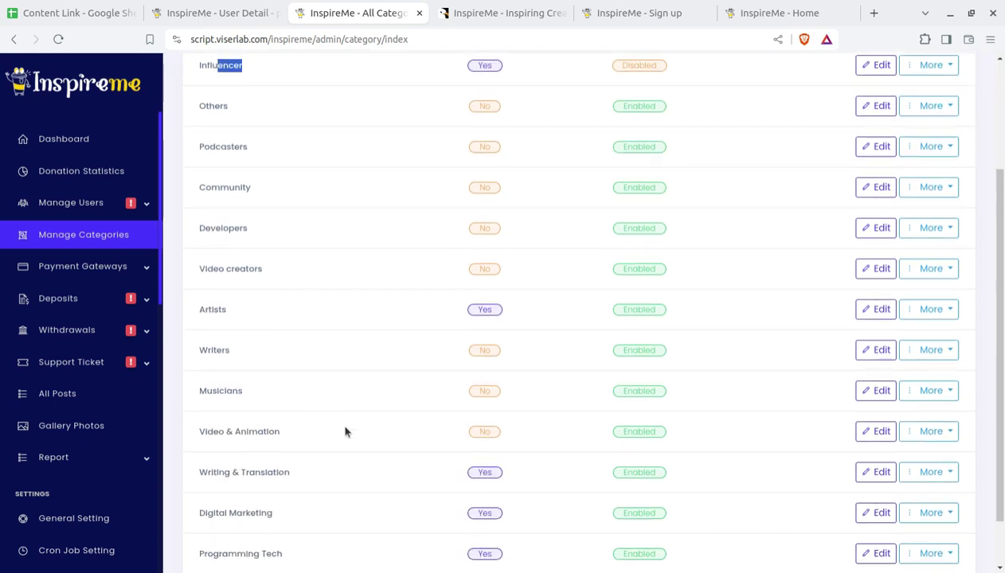
scroll(345, 432, down, 1)
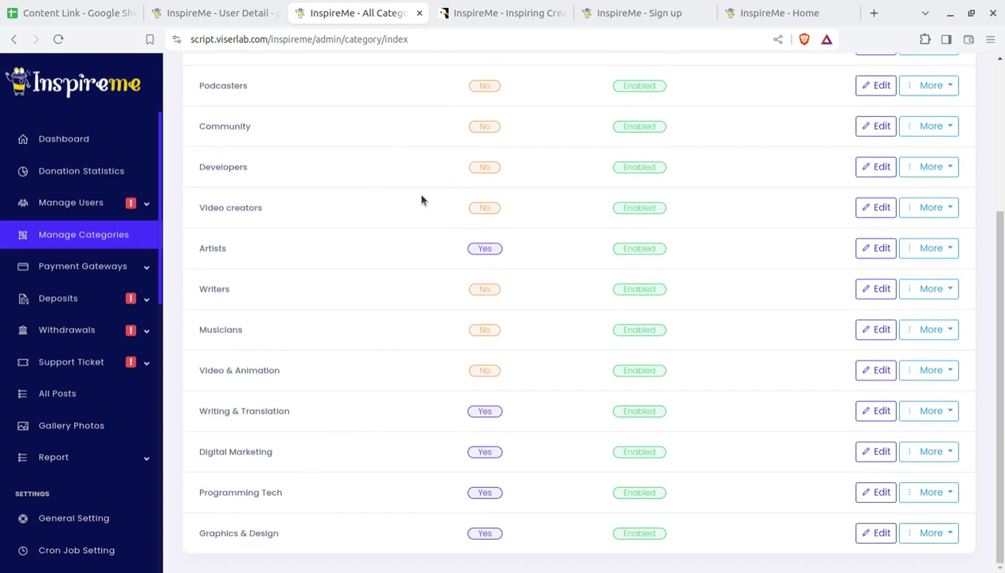
scroll(359, 231, up, 3)
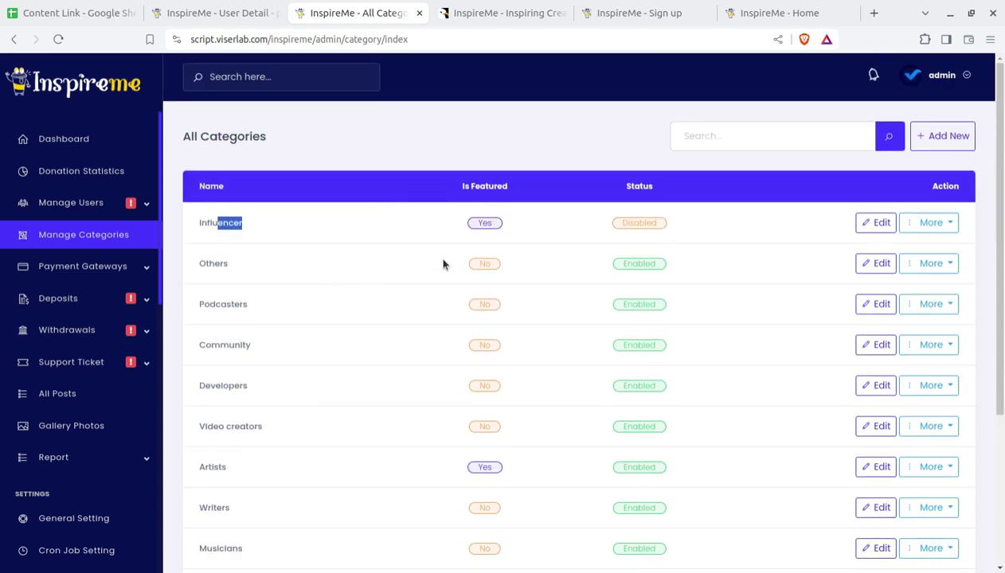
click(944, 139)
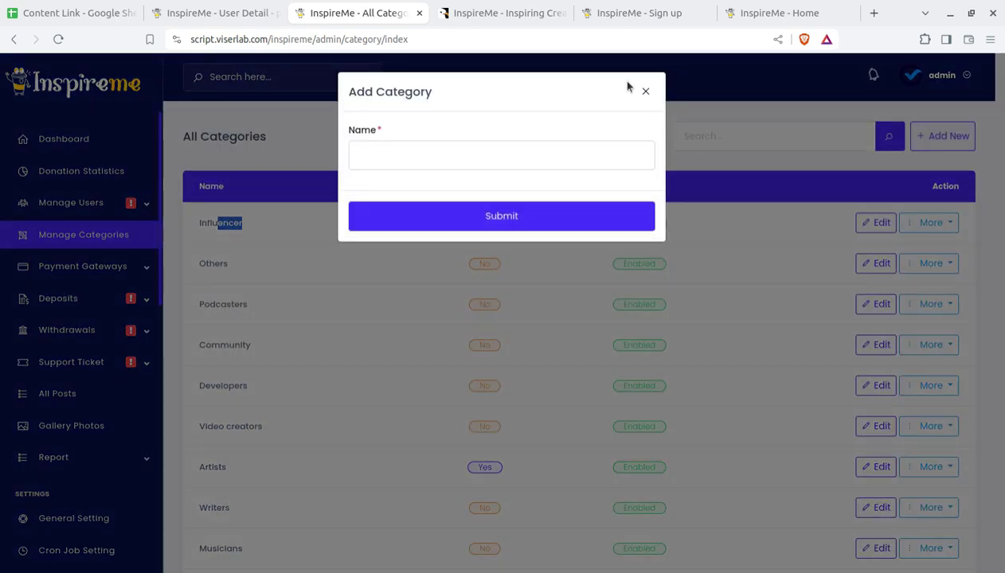
click(644, 92)
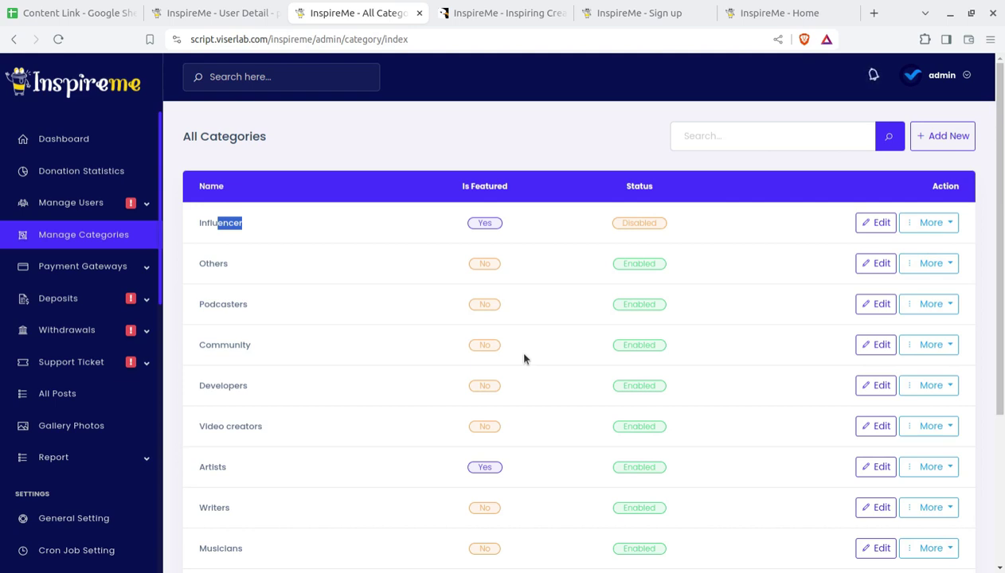
Step: Open the automatic payment gateways and look through the list from Authorize.net down to the Stripe entries
click(79, 266)
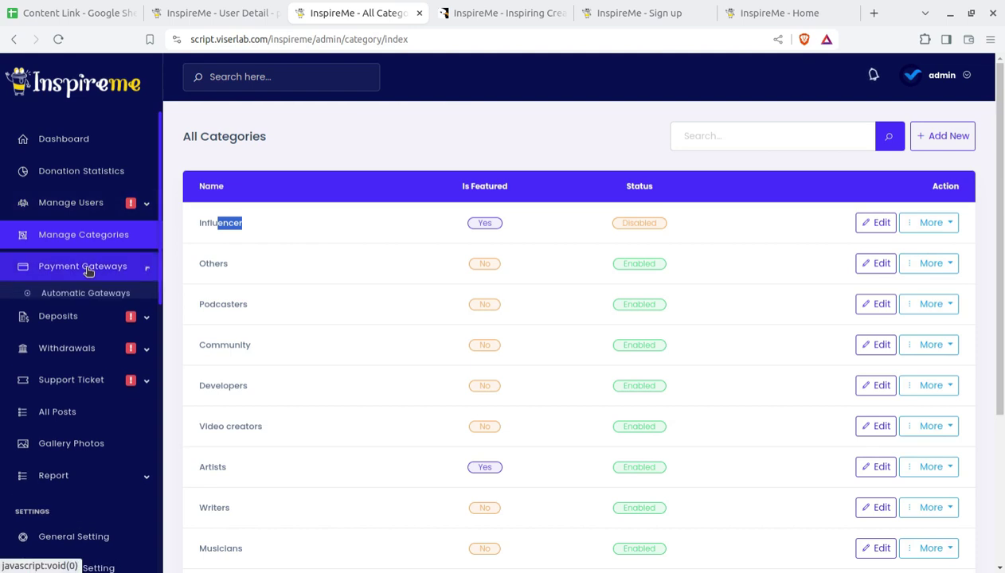
click(86, 296)
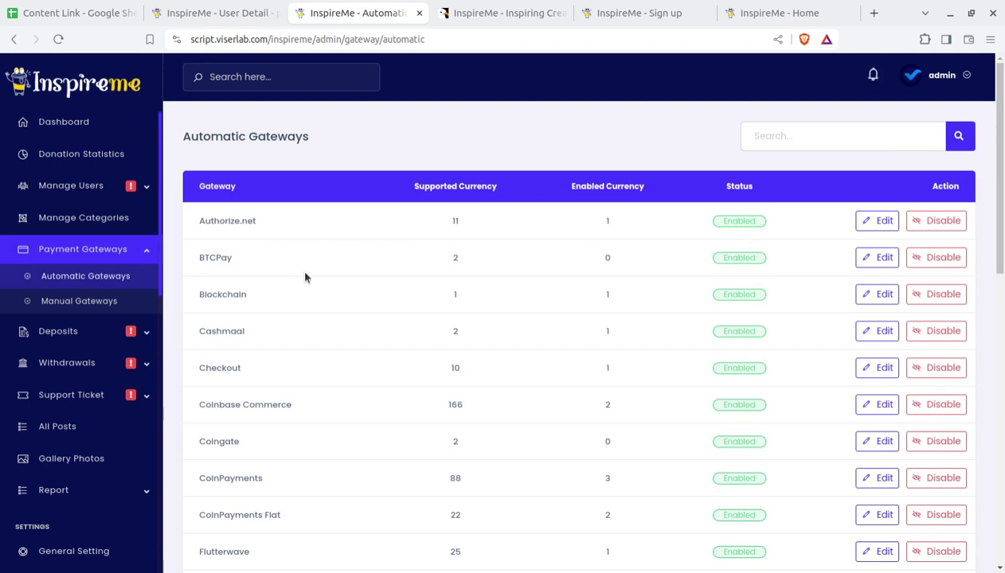
scroll(305, 276, down, 1)
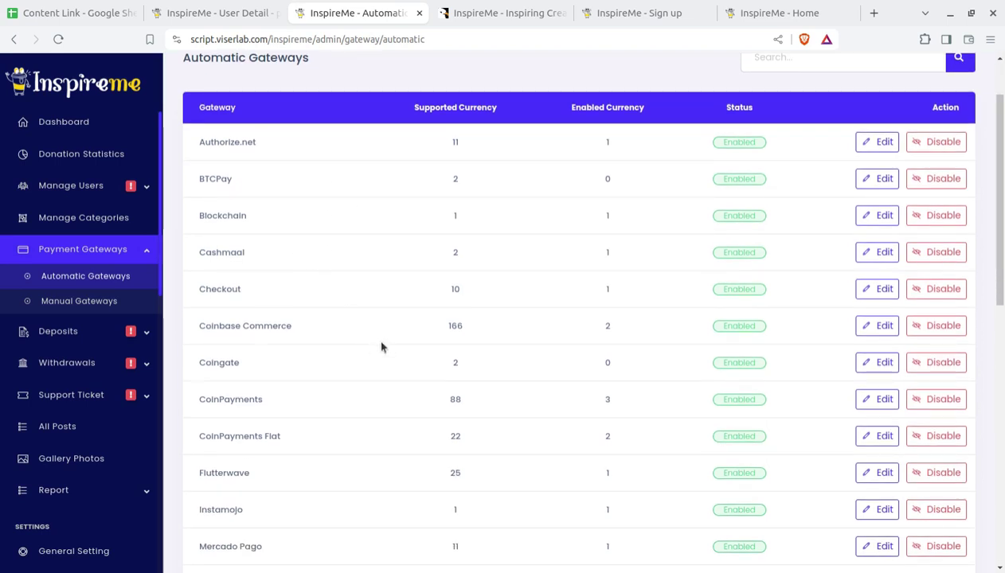
scroll(382, 346, down, 3)
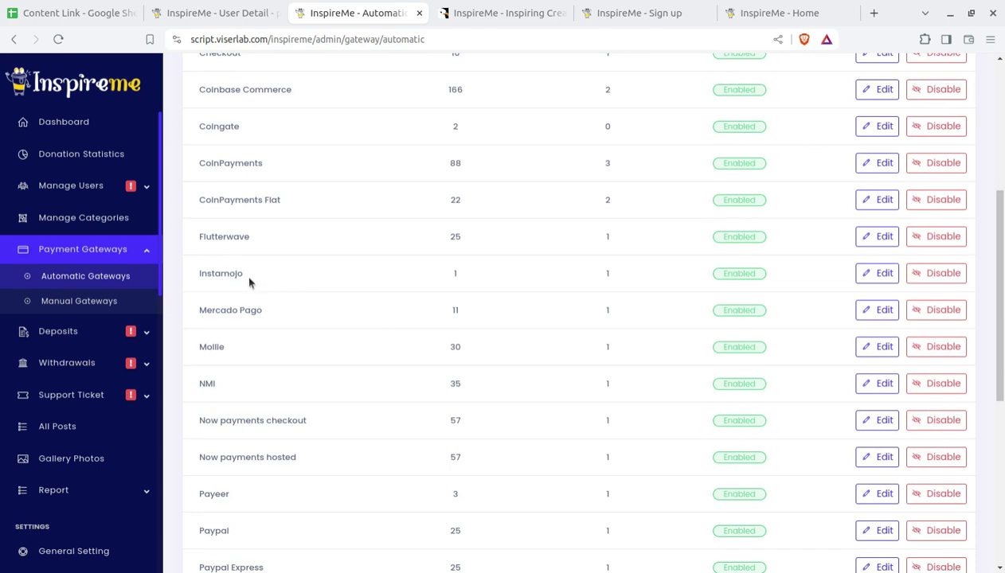
scroll(278, 481, down, 2)
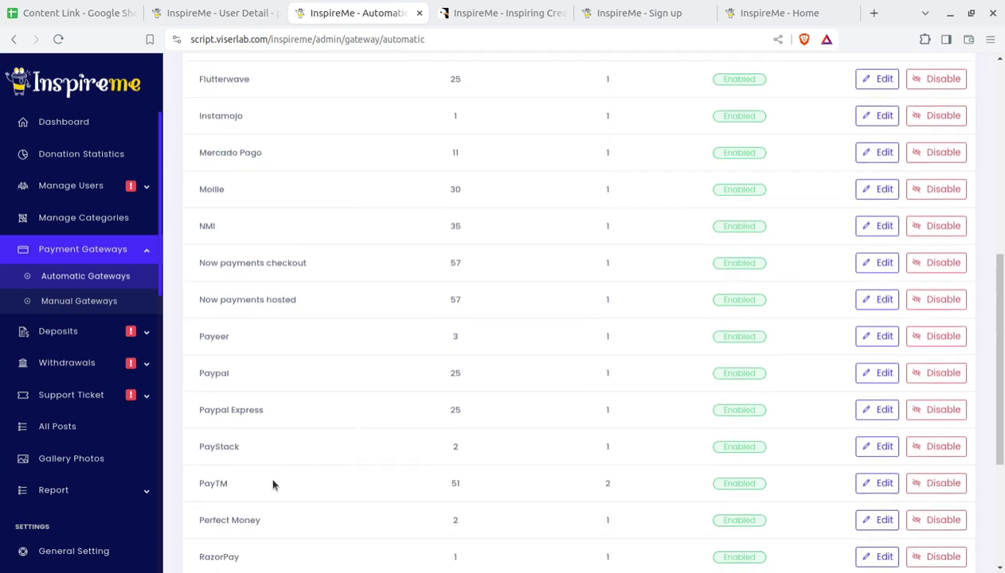
scroll(259, 478, down, 2)
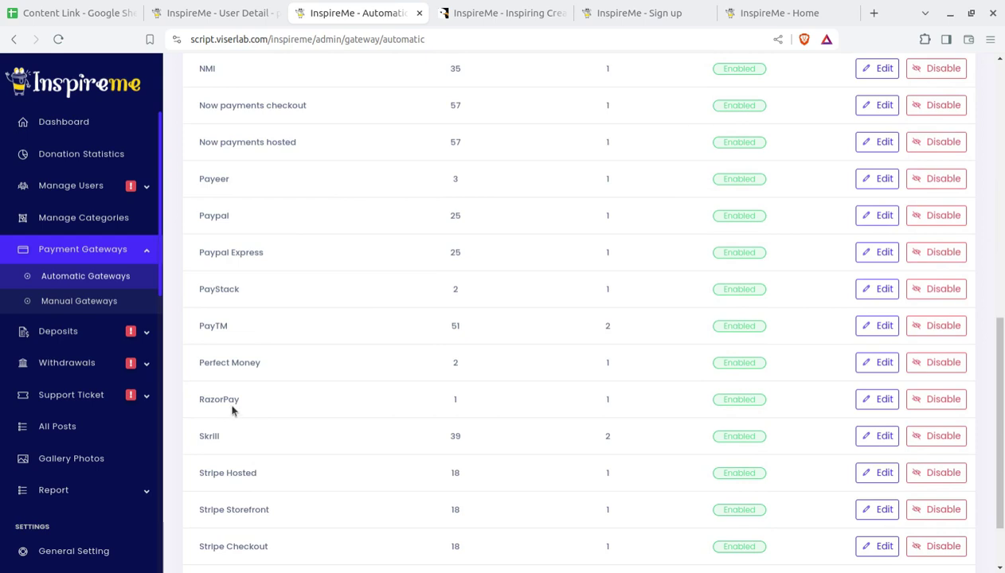
Step: Open the RazorPay gateway for editing and review its credential fields, amount range, charges and currency settings
click(876, 400)
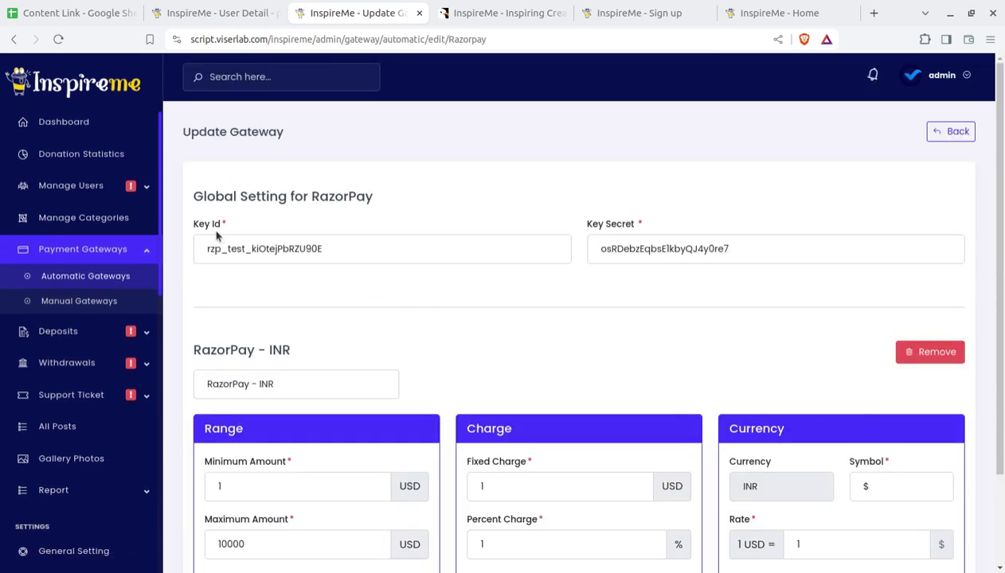
scroll(691, 235, down, 2)
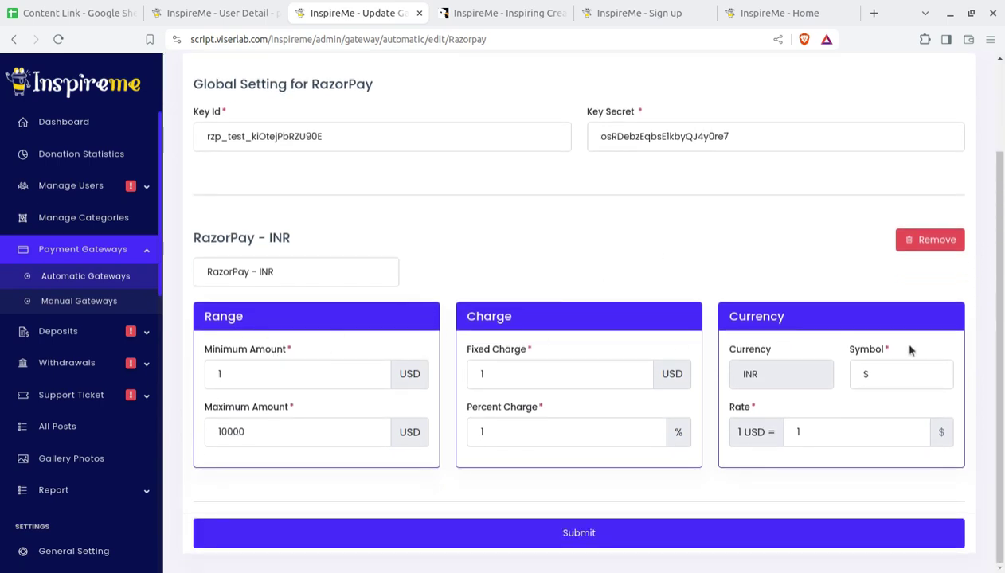
scroll(699, 331, up, 2)
Step: Return to the automatic gateways list, skim it again, and open the manual payment gateways
click(114, 283)
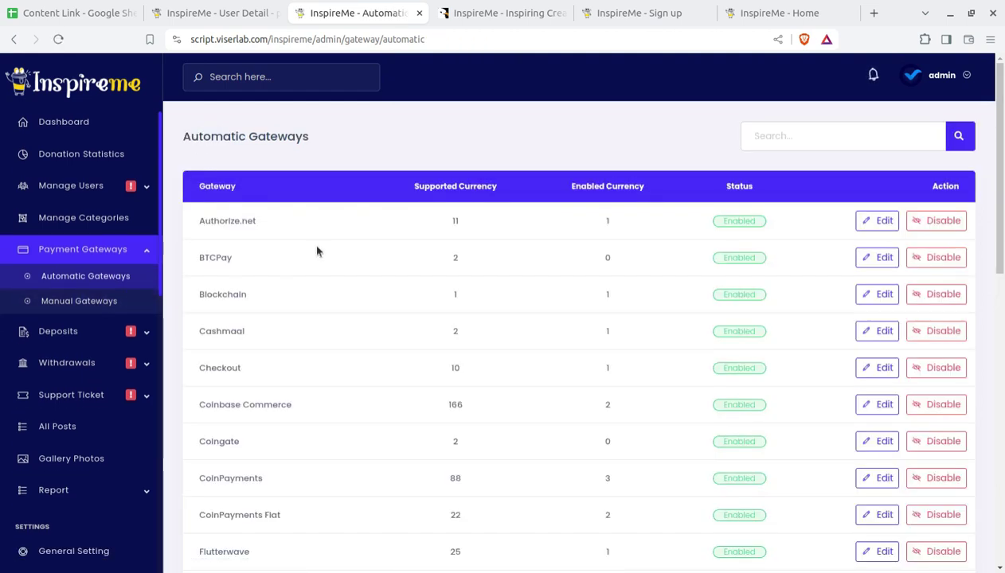
scroll(316, 251, down, 4)
scroll(269, 252, down, 3)
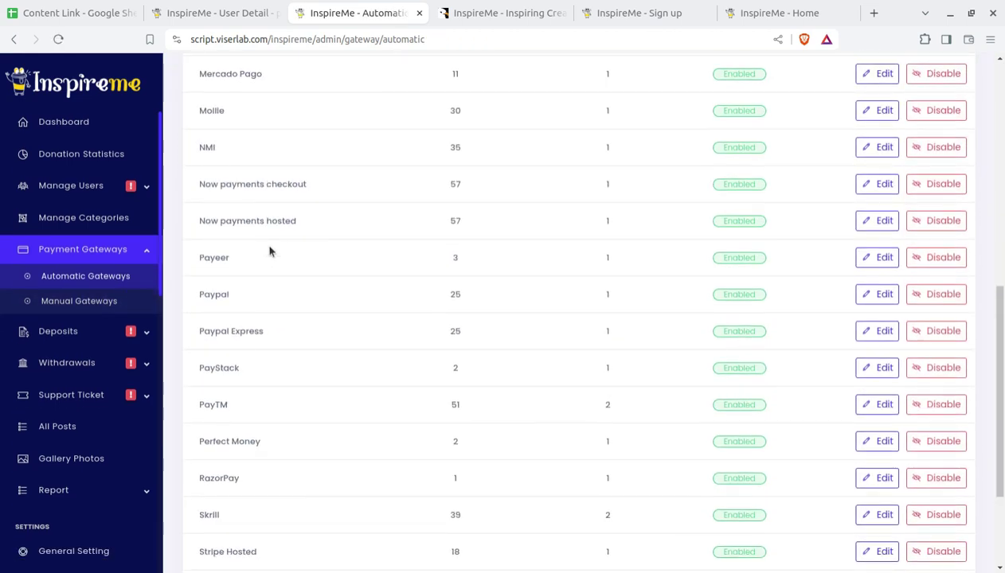
click(72, 303)
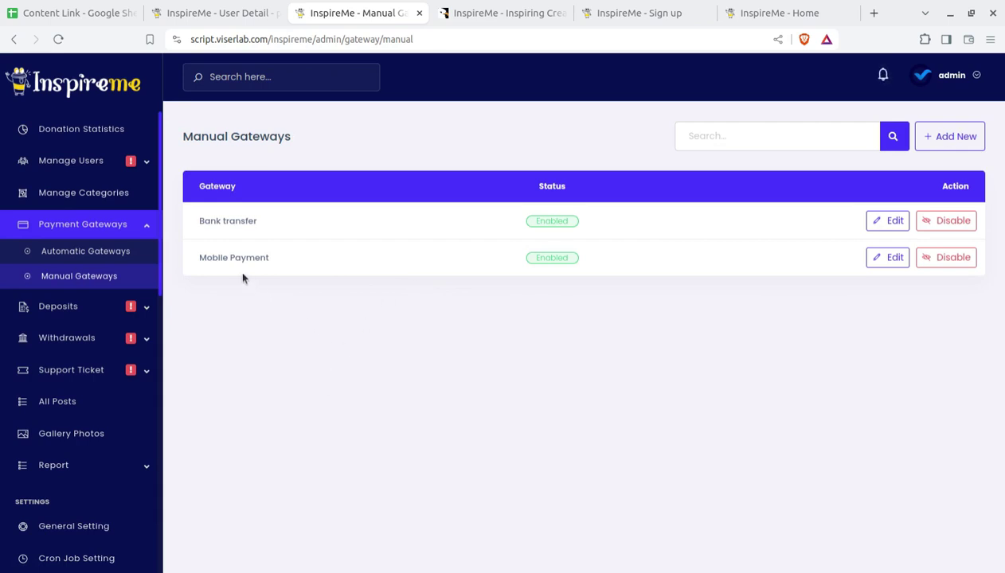
Step: Open the pending deposits and view the details of the $4.00 Mobile Payment deposit at the head of the list
click(78, 312)
click(83, 338)
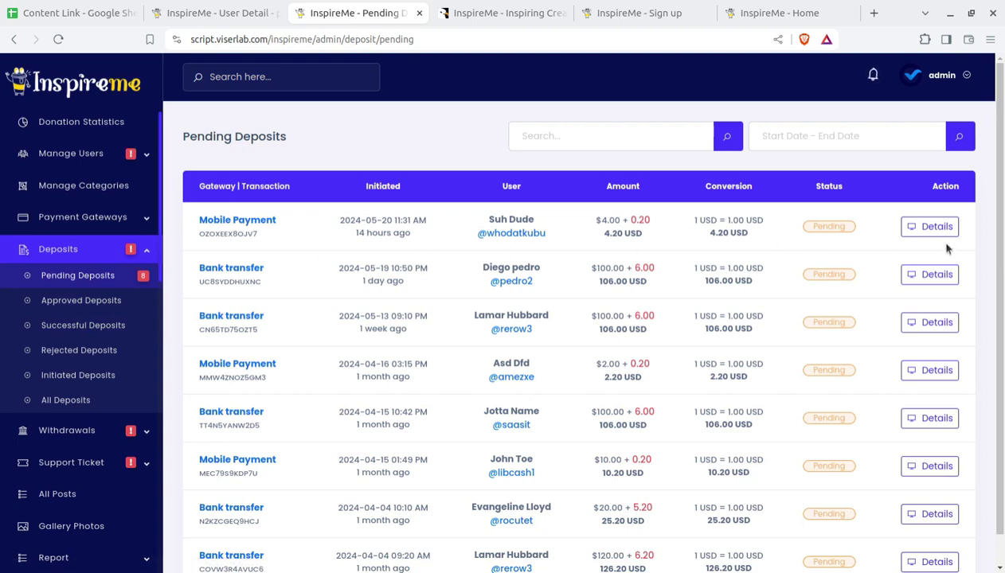
click(929, 227)
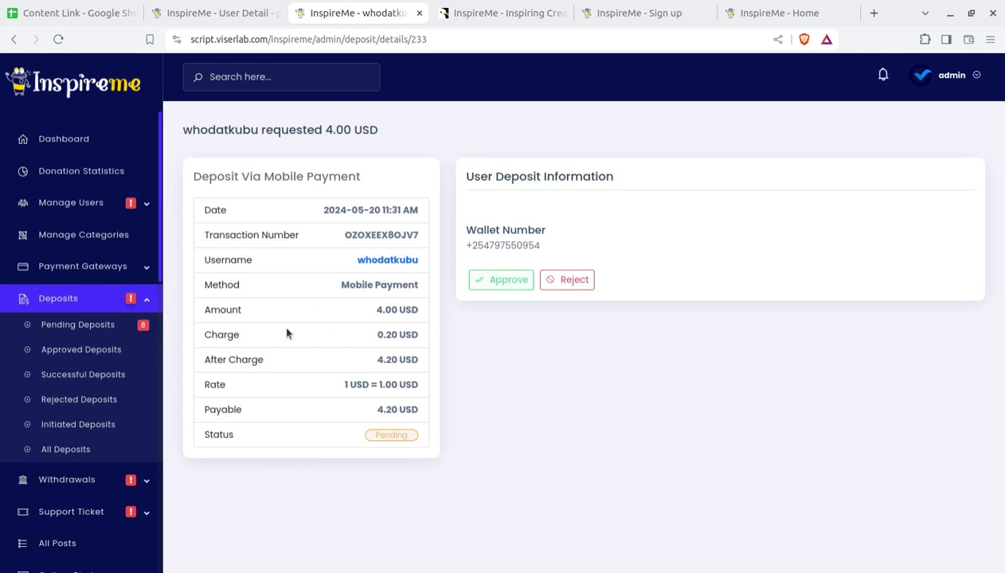
Step: Go through the pending, approved, successful, rejected and initiated deposits, ending with the full deposit history
click(75, 331)
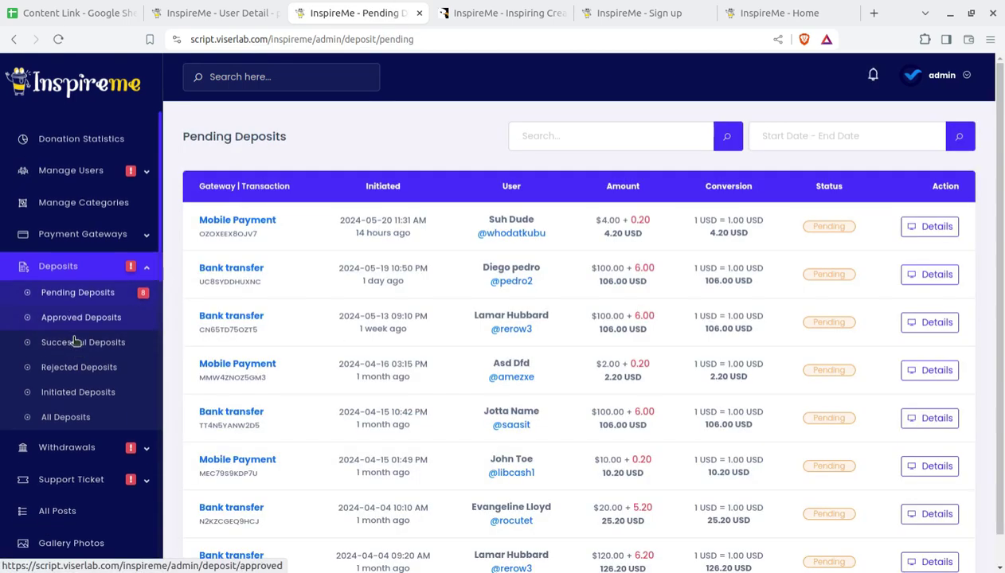
click(79, 322)
click(95, 306)
click(99, 309)
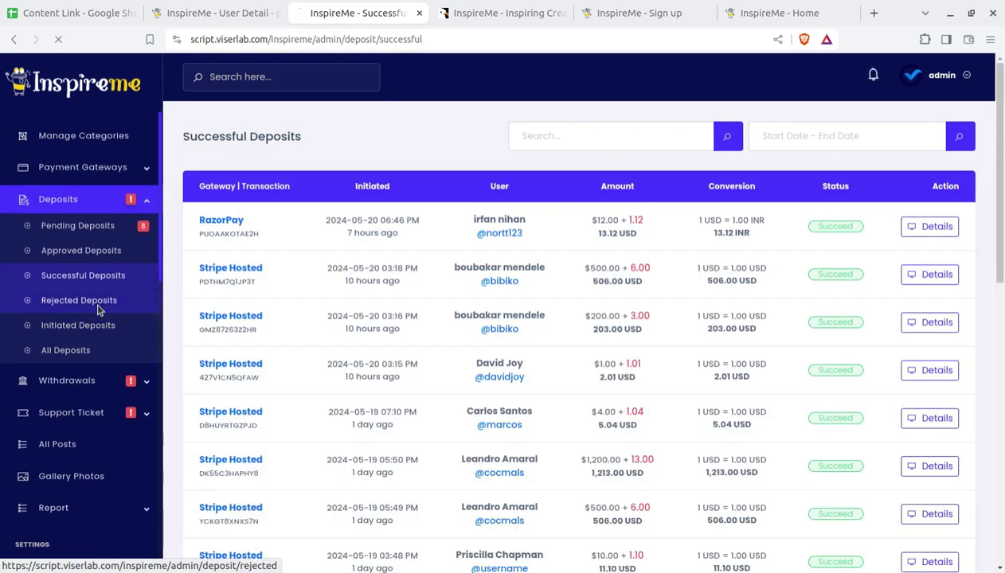
click(81, 306)
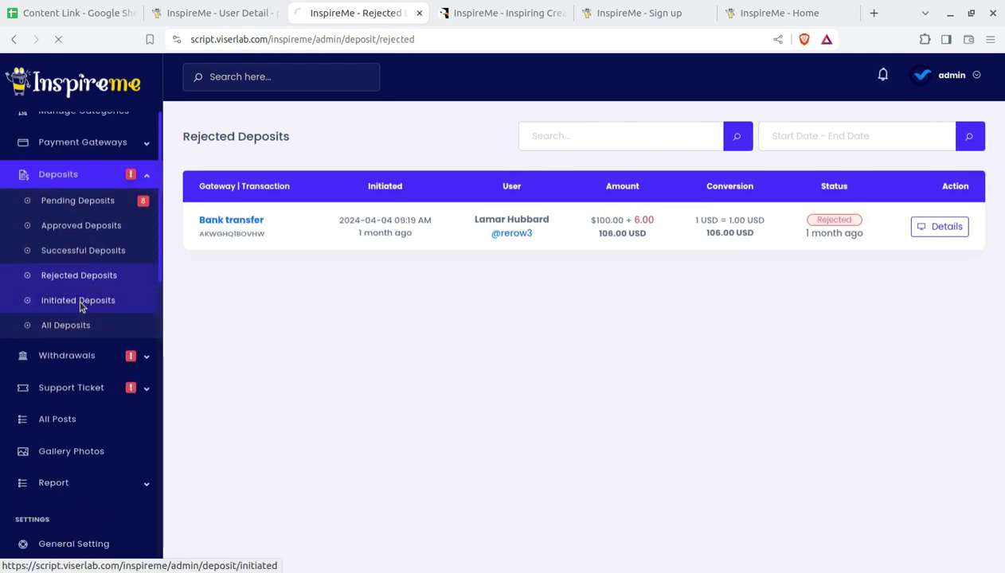
click(83, 301)
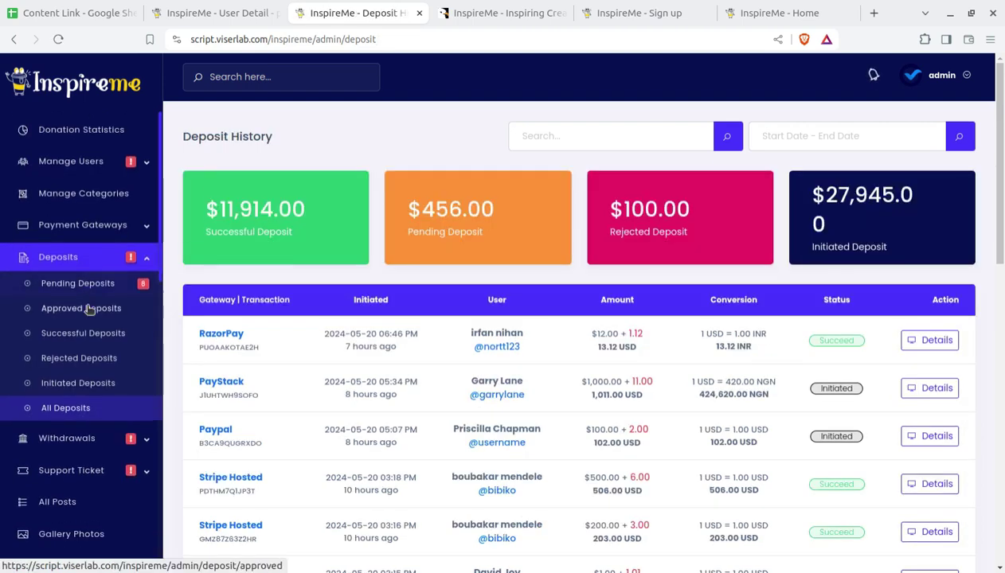
Step: Review the withdrawal methods, the pending, approved and rejected withdrawals, and the log of all withdrawals
click(85, 310)
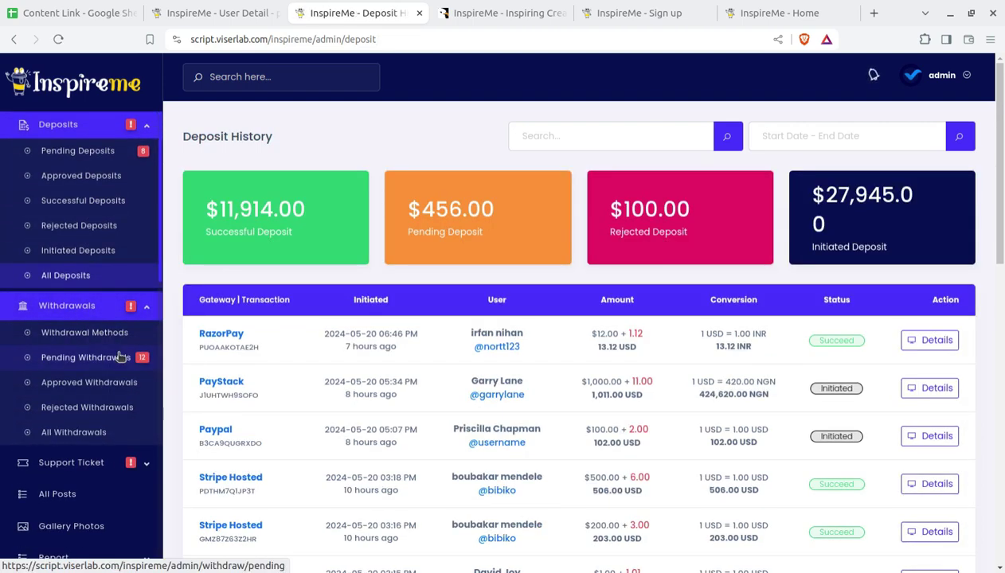
click(101, 338)
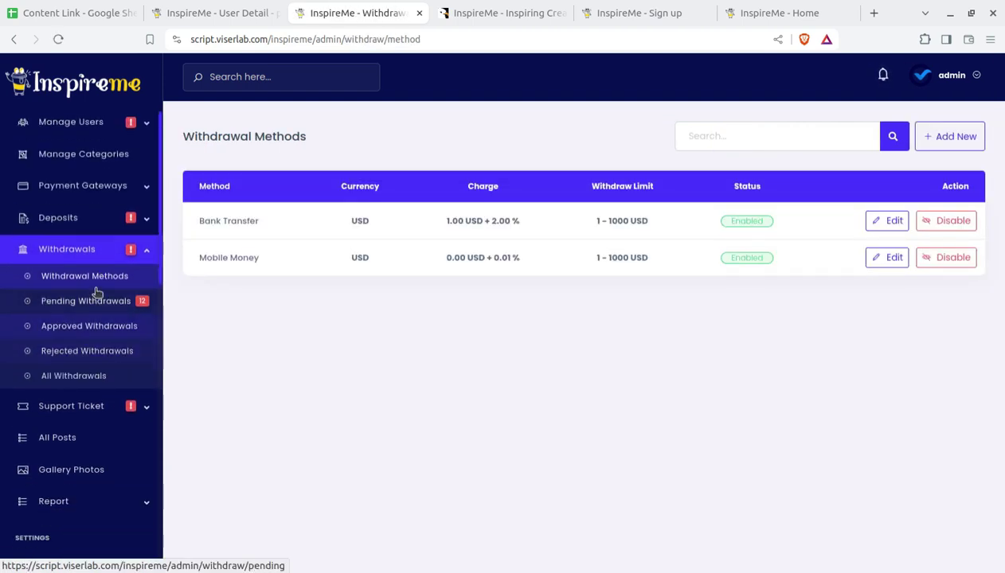
click(97, 285)
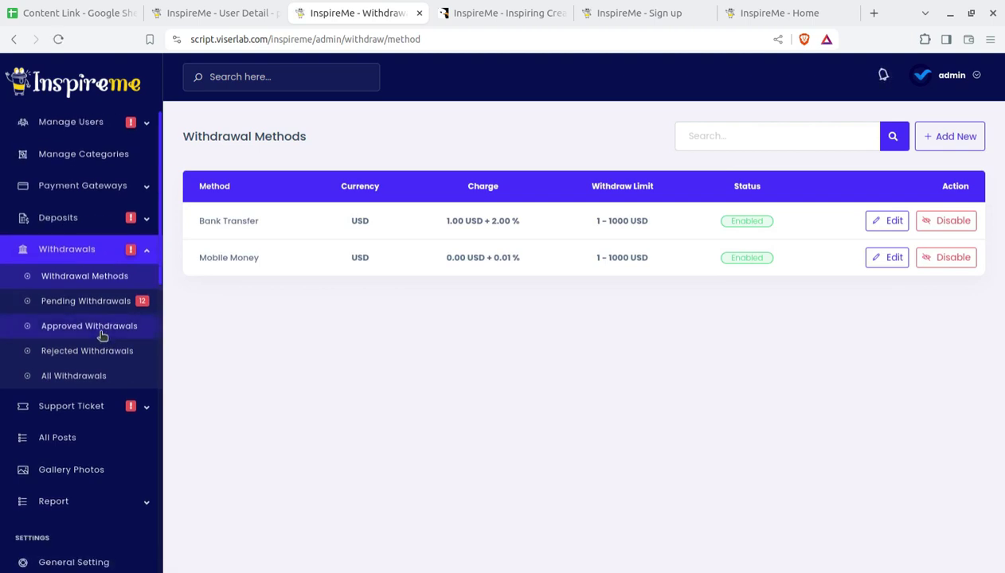
click(90, 305)
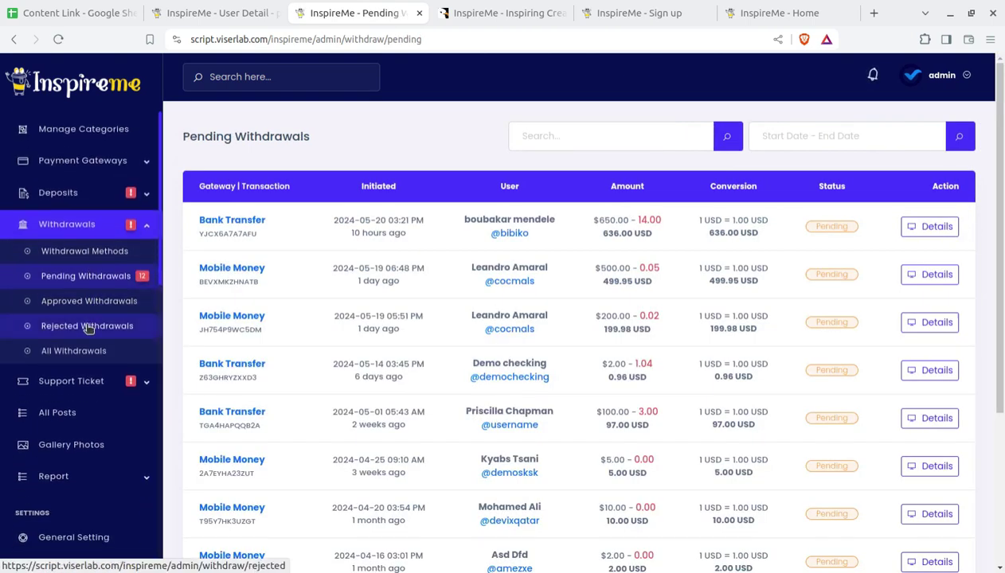
click(86, 308)
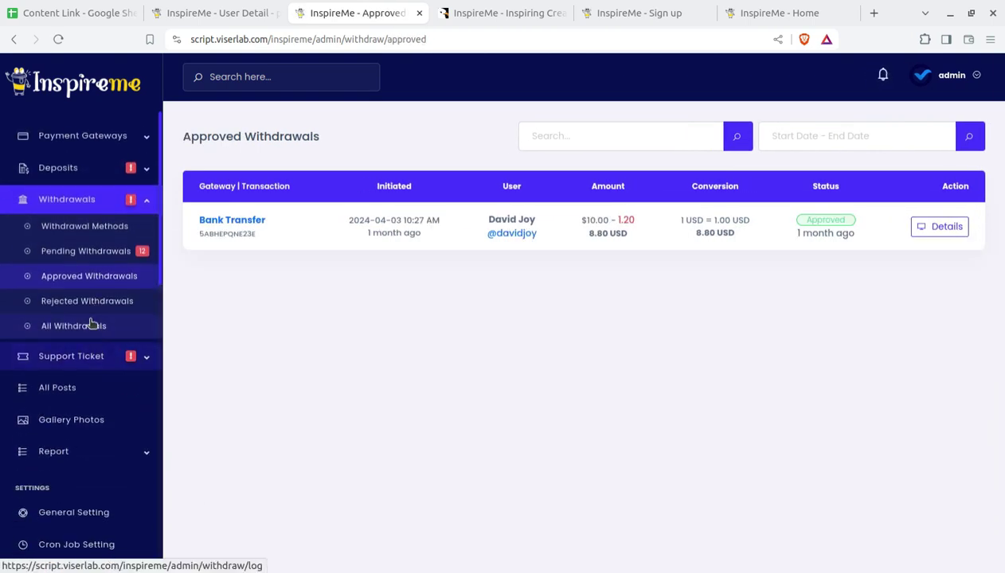
click(83, 302)
click(83, 305)
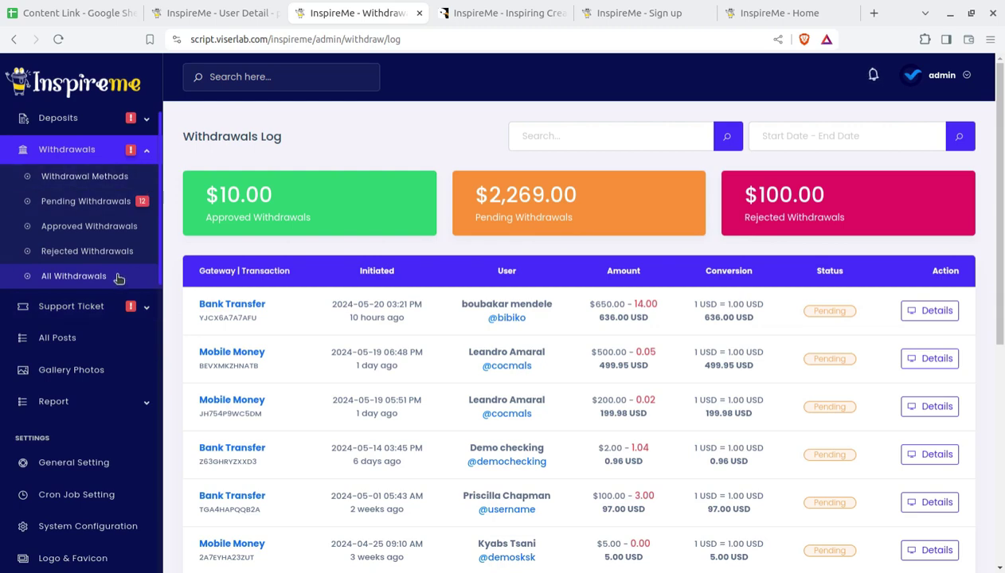
Step: Open the list of all posts, view the details of the "dfgdfg" post, and open the gallery photo list
scroll(117, 277, up, 3)
scroll(90, 313, down, 3)
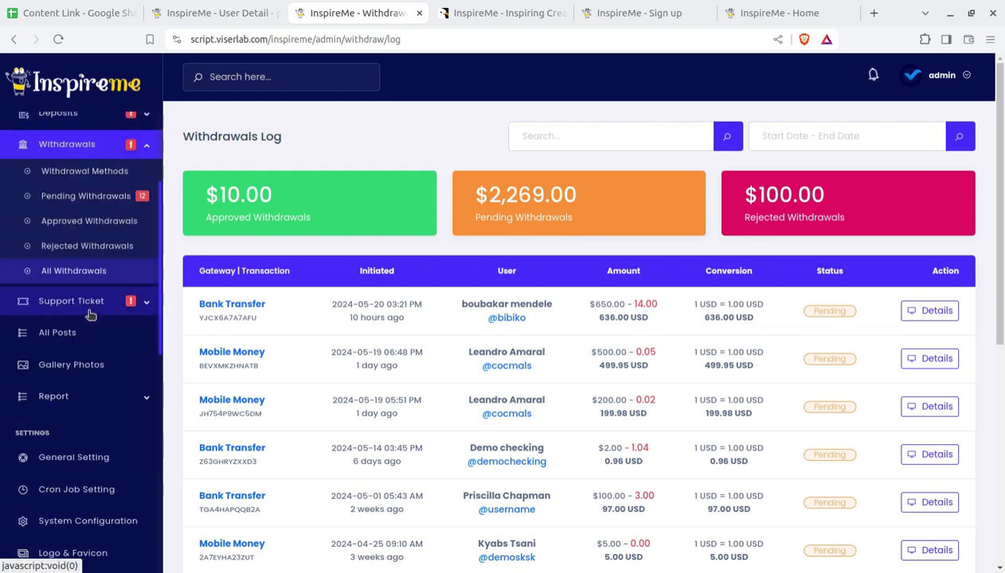
click(73, 335)
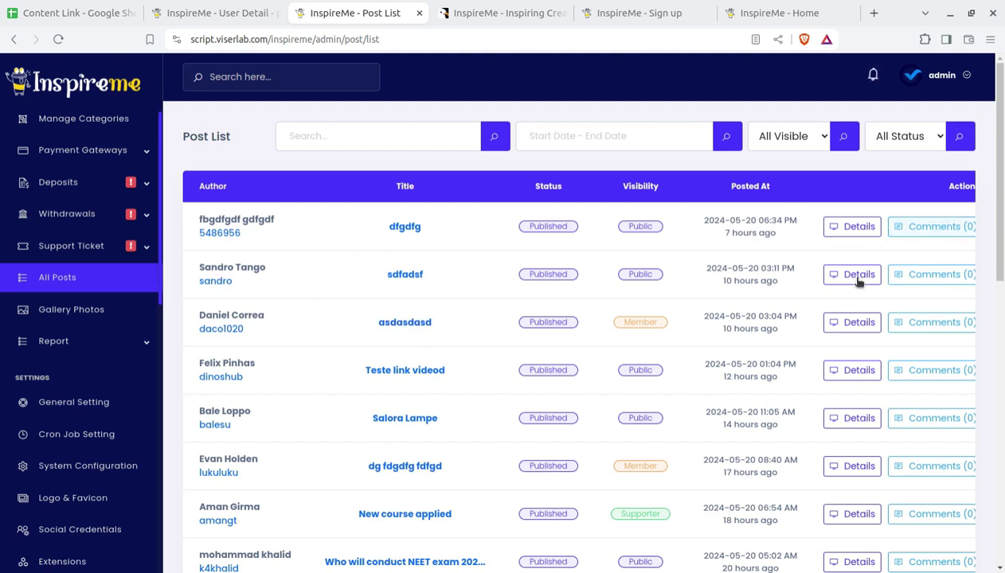
click(854, 229)
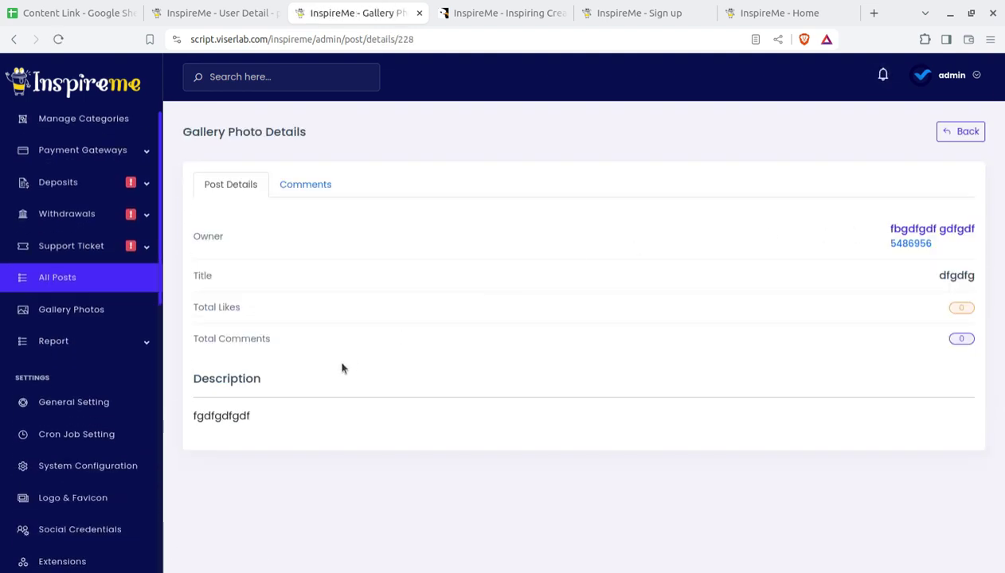
click(81, 310)
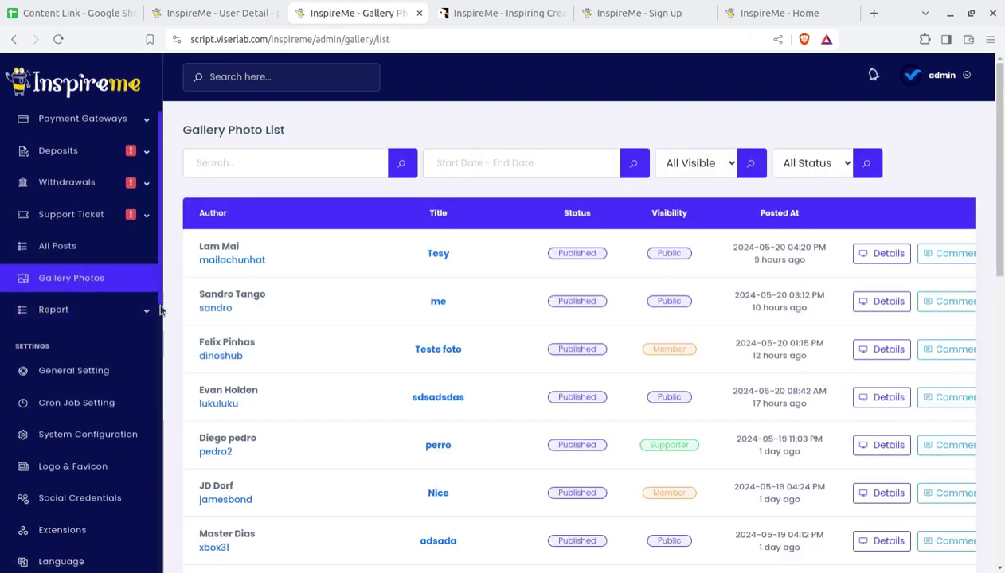
Step: Look through the reports: donation history, membership history, transaction log, login history and notification history
click(79, 309)
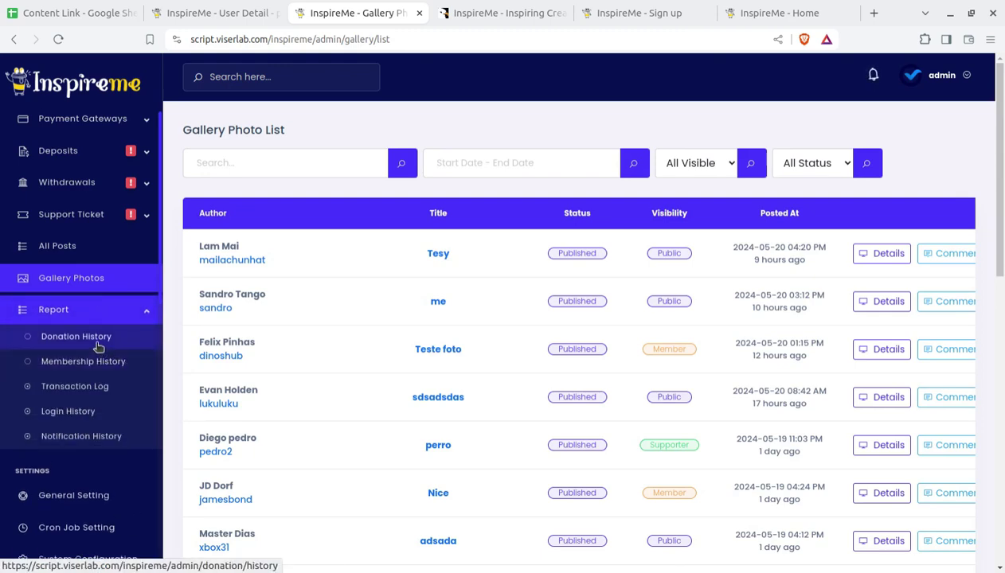
click(72, 336)
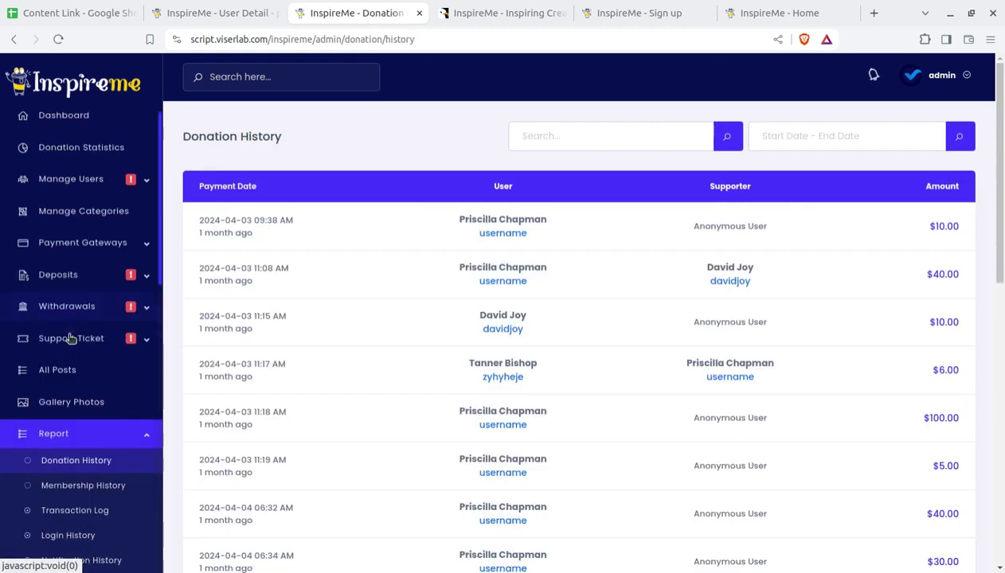
click(72, 310)
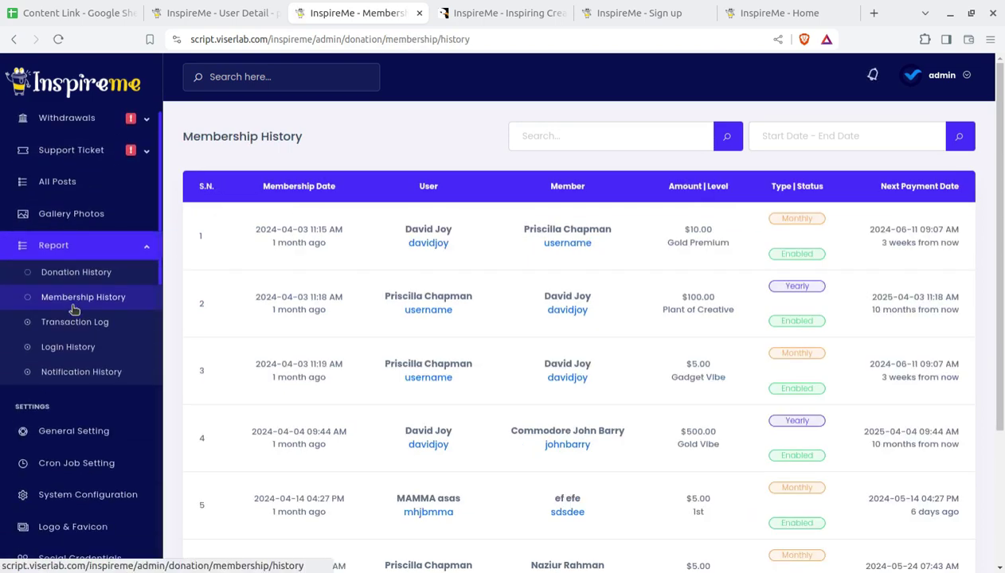
scroll(76, 311, up, 2)
scroll(83, 303, down, 2)
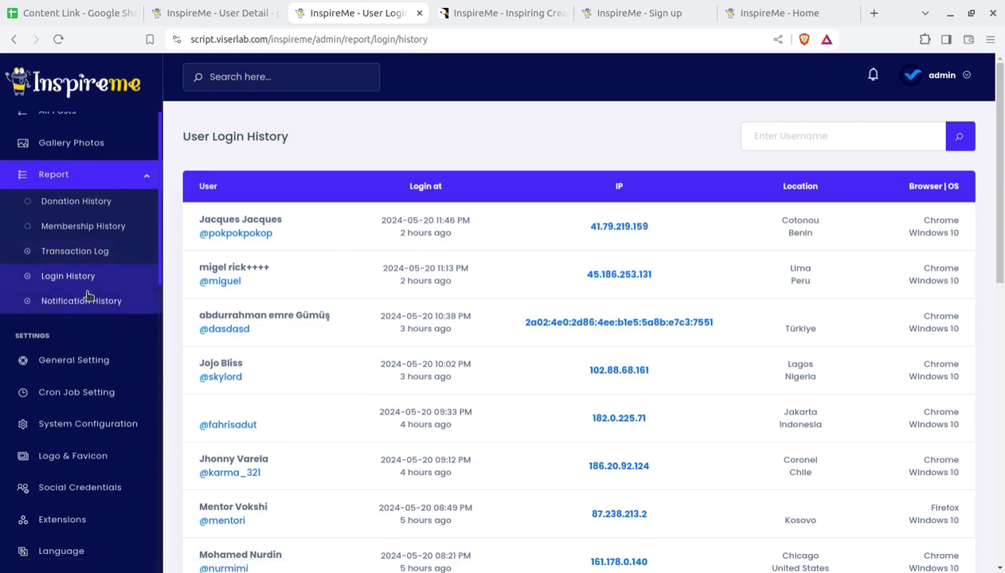
click(80, 306)
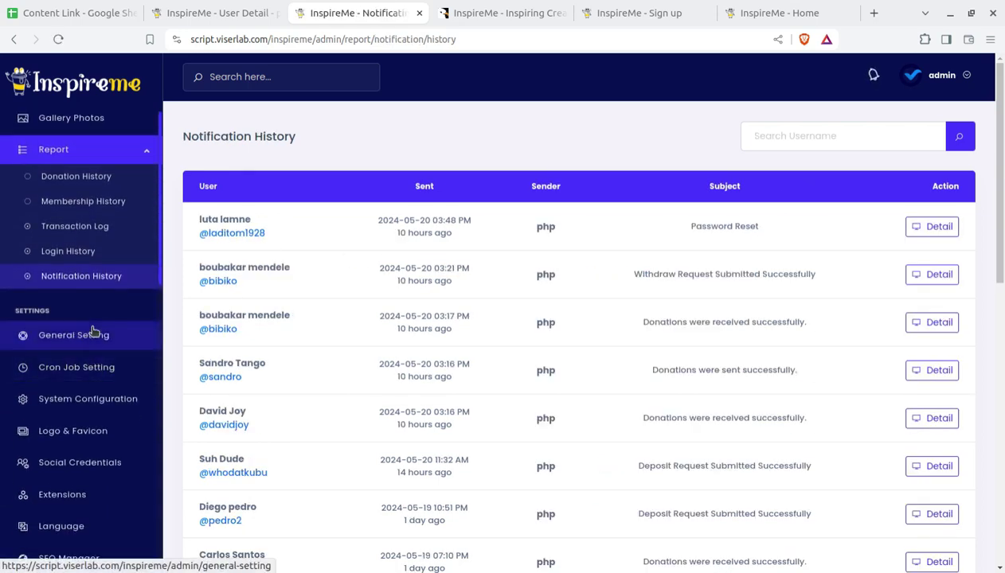
Step: Open the general settings and survey the remaining Settings, Frontend Manager and Extra sections of the admin navigation
click(74, 339)
scroll(75, 347, down, 2)
scroll(153, 318, up, 2)
scroll(127, 332, down, 5)
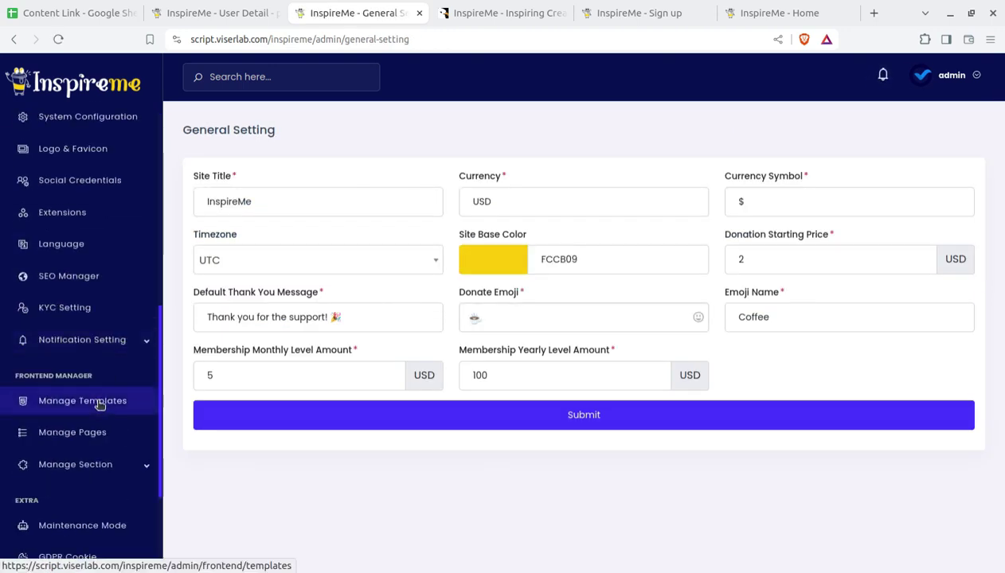
scroll(90, 288, up, 5)
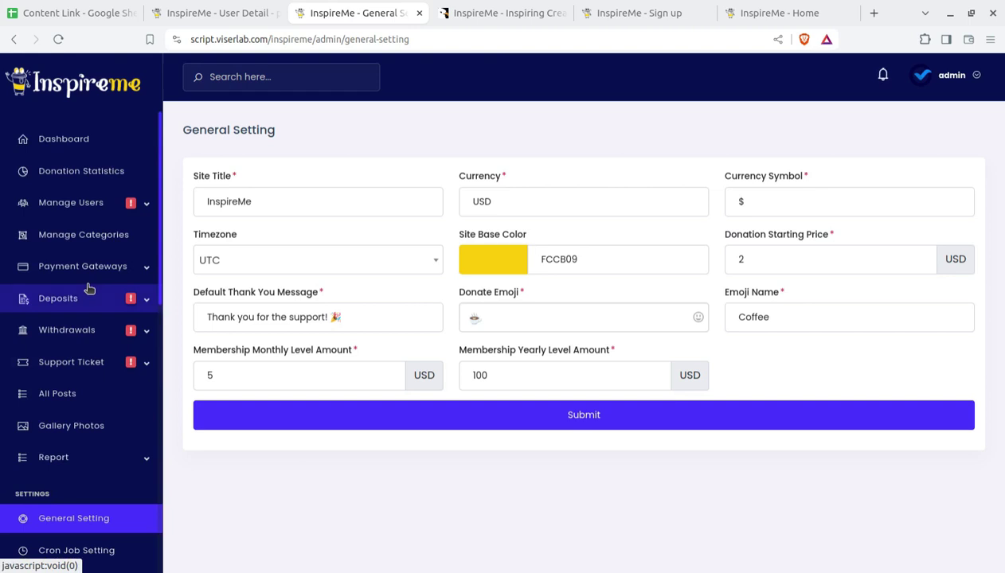
scroll(88, 290, down, 8)
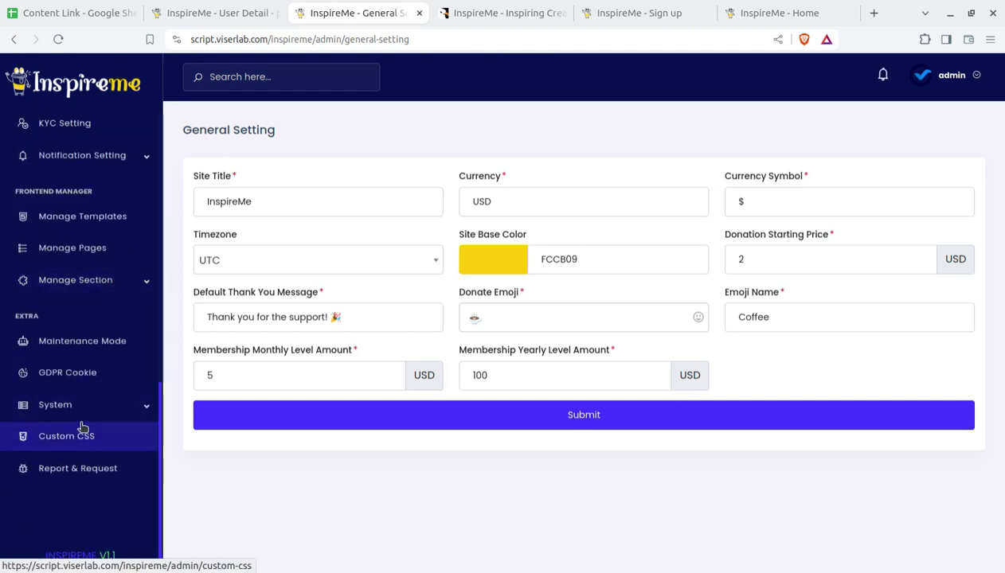
scroll(95, 348, up, 8)
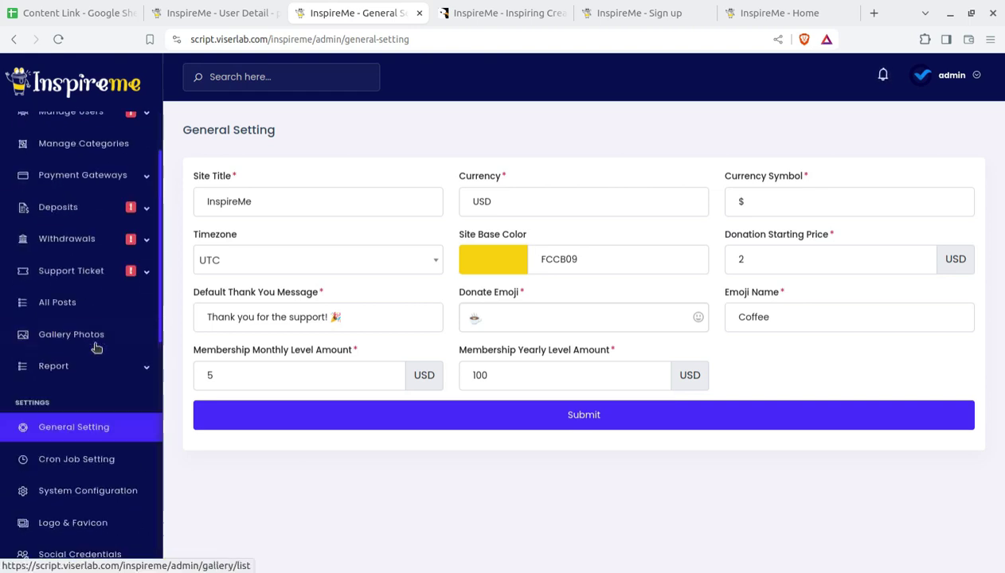
Step: Return to the admin dashboard, revisit the public sign-up page, and close the CodeCanyon preview page
click(65, 137)
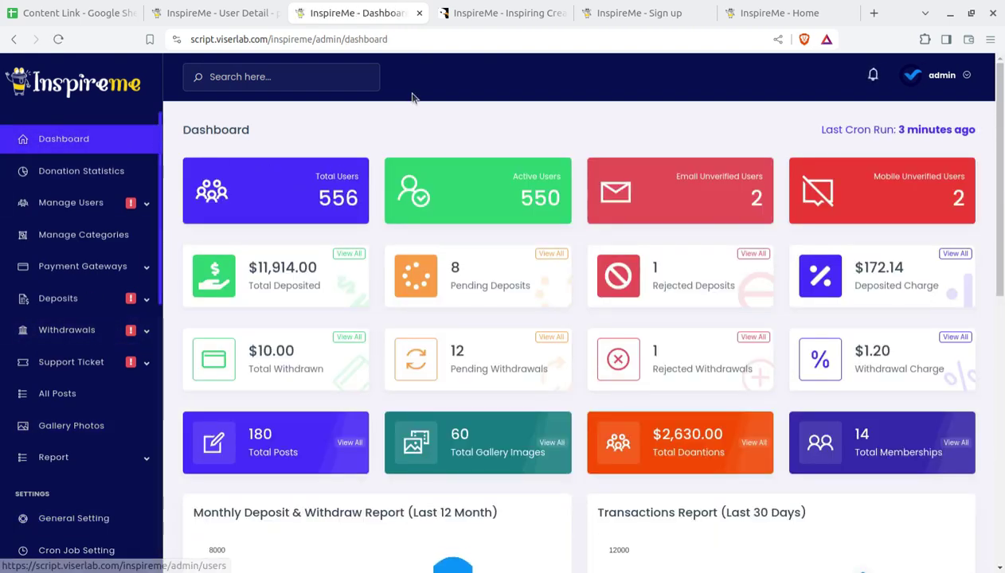
click(599, 14)
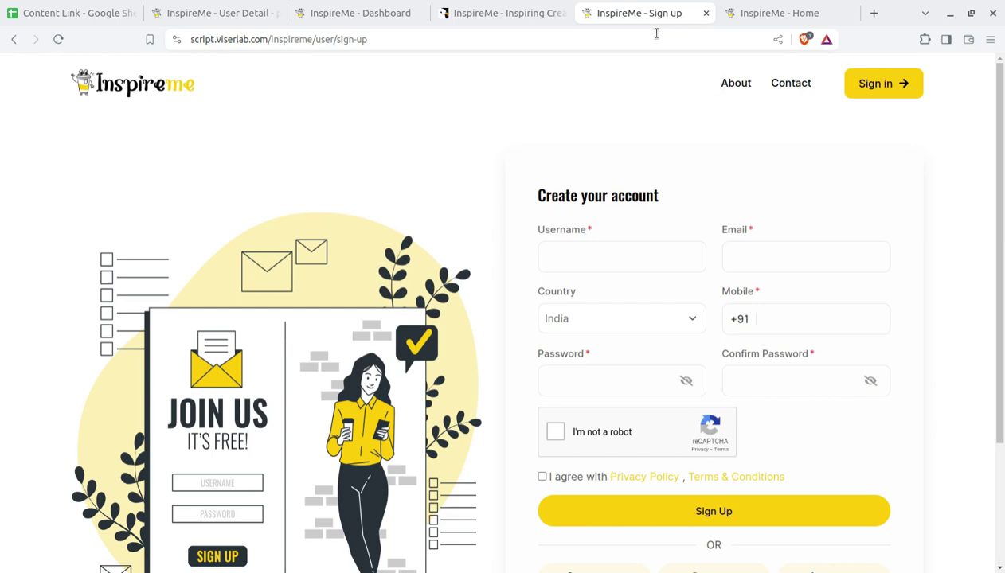
click(509, 14)
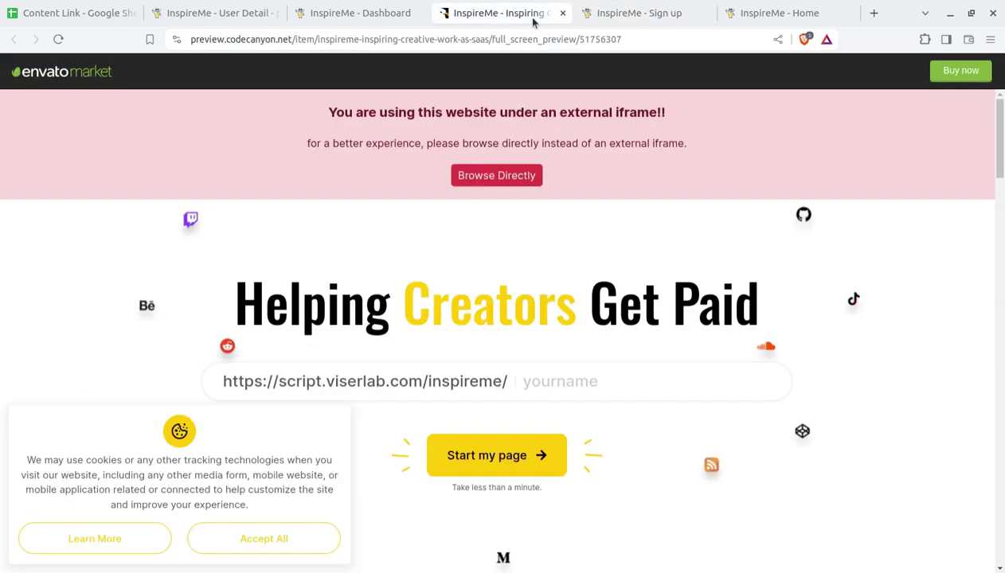
click(562, 14)
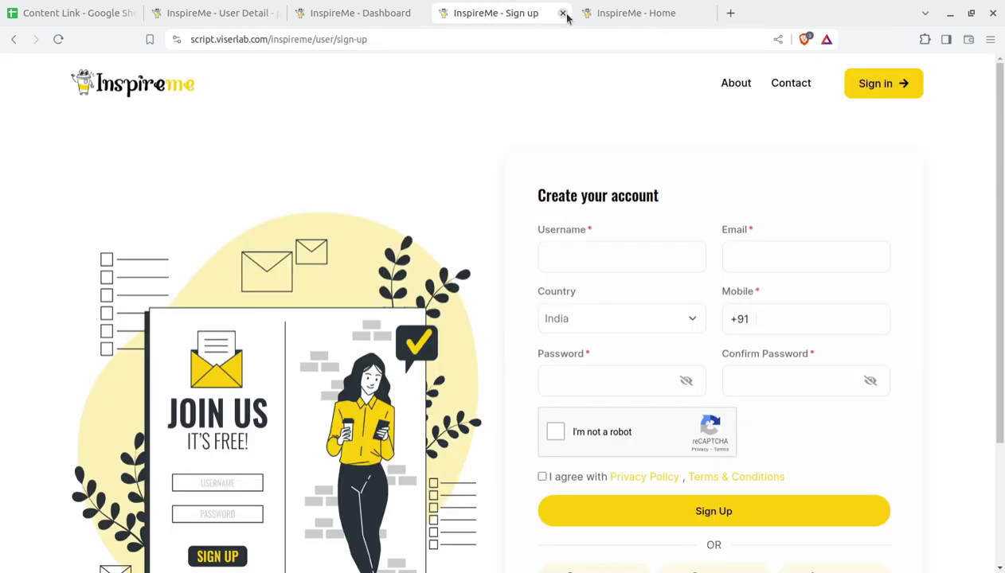